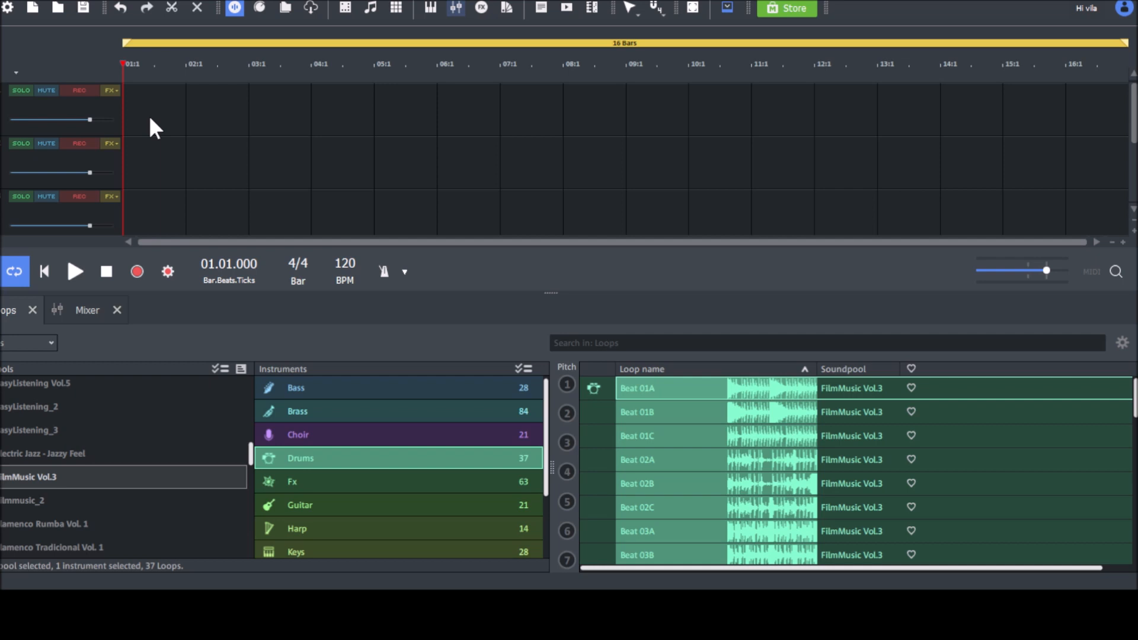
- Add three more tracks in the mixer, bringing the project to nine tracks
{"action": "left_click", "coordinate": [1132, 210]}
{"action": "left_click", "coordinate": [1132, 209]}
{"action": "left_click", "coordinate": [1132, 211]}
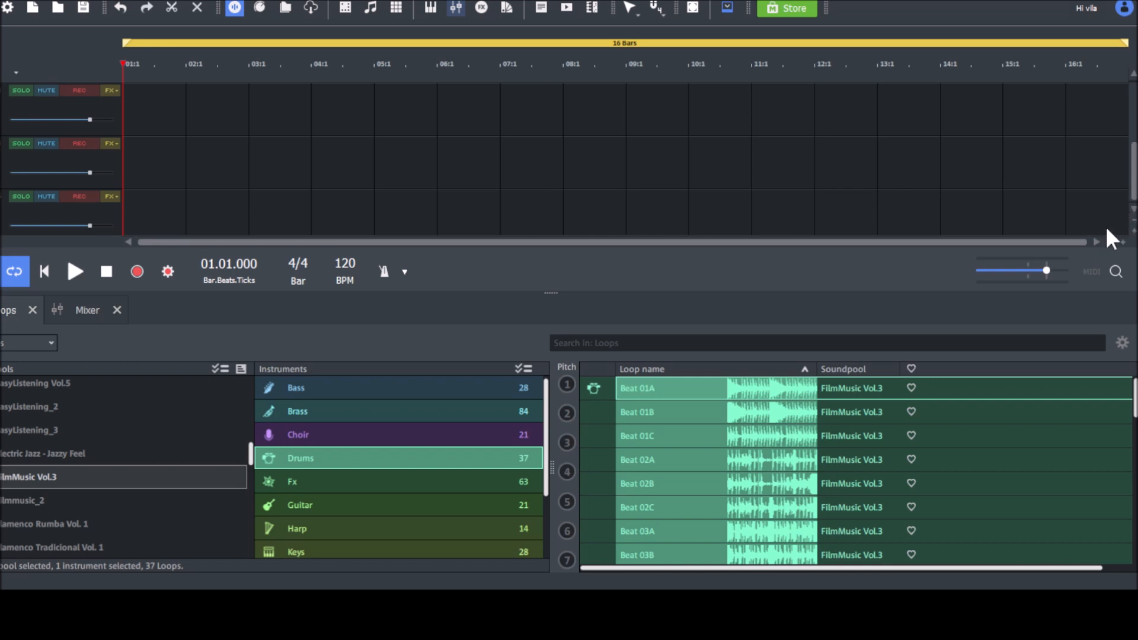
{"action": "left_click", "coordinate": [89, 310]}
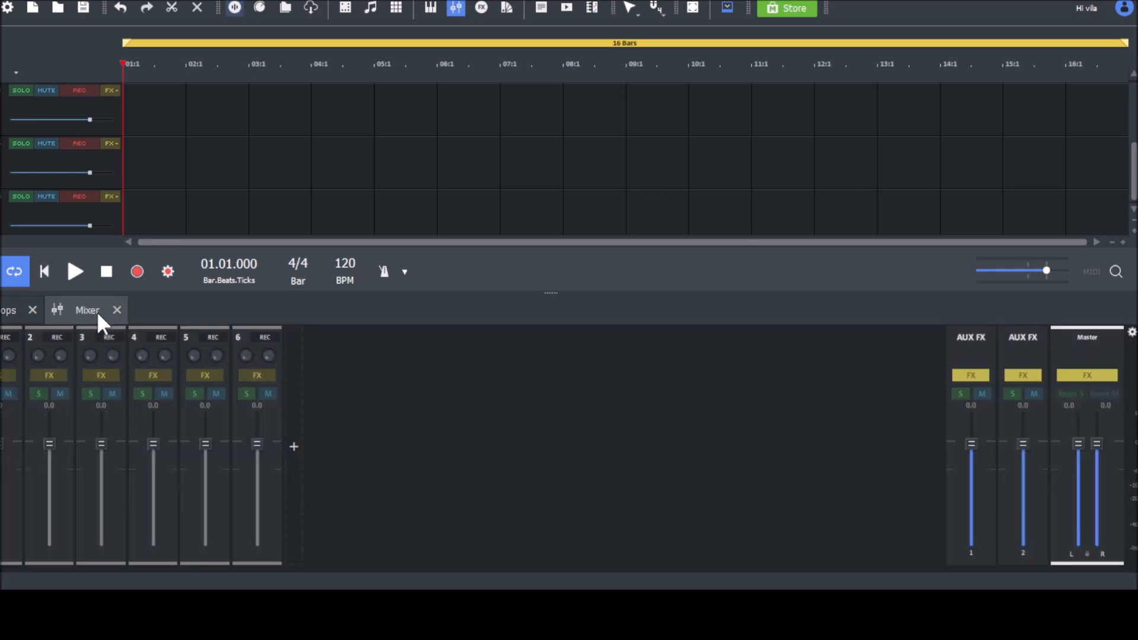
{"action": "left_click", "coordinate": [294, 447]}
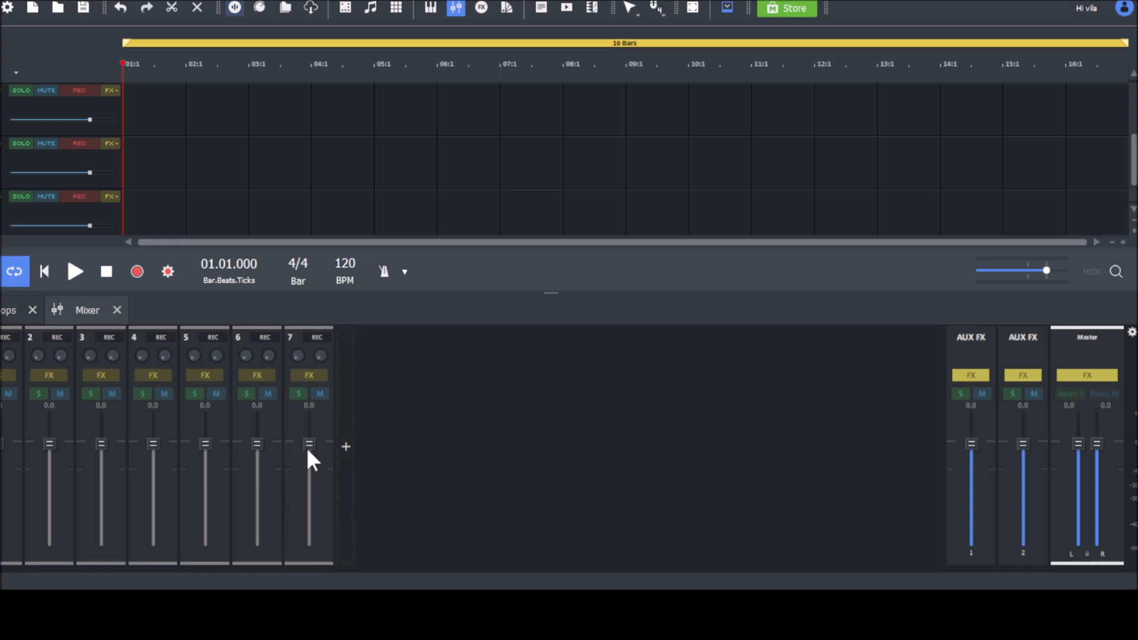
{"action": "left_click", "coordinate": [343, 447]}
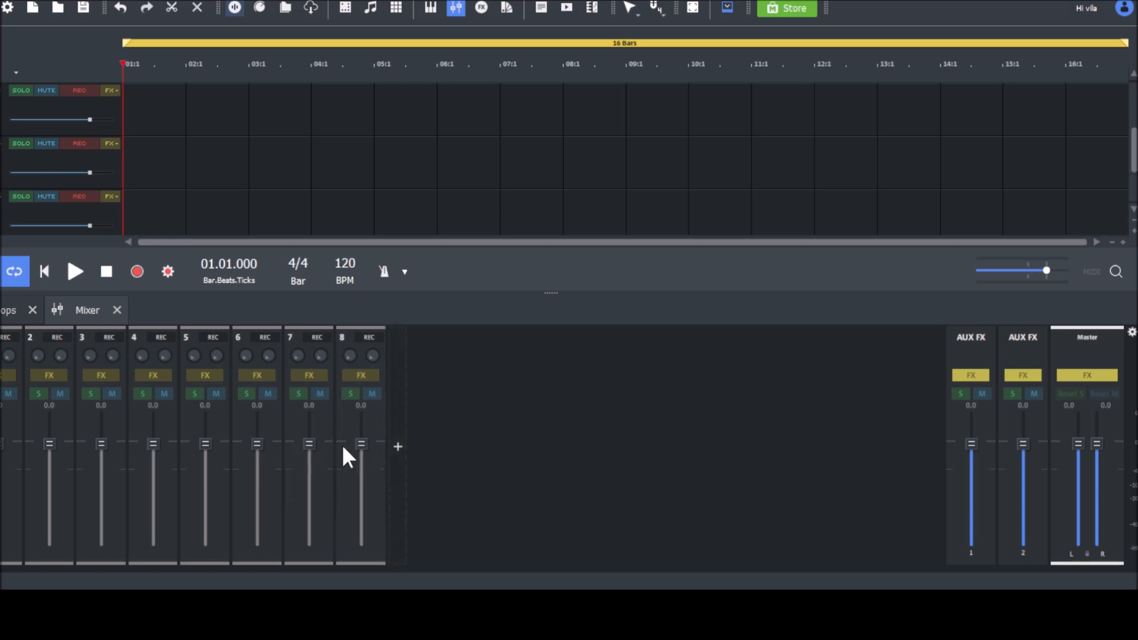
{"action": "left_click", "coordinate": [396, 446]}
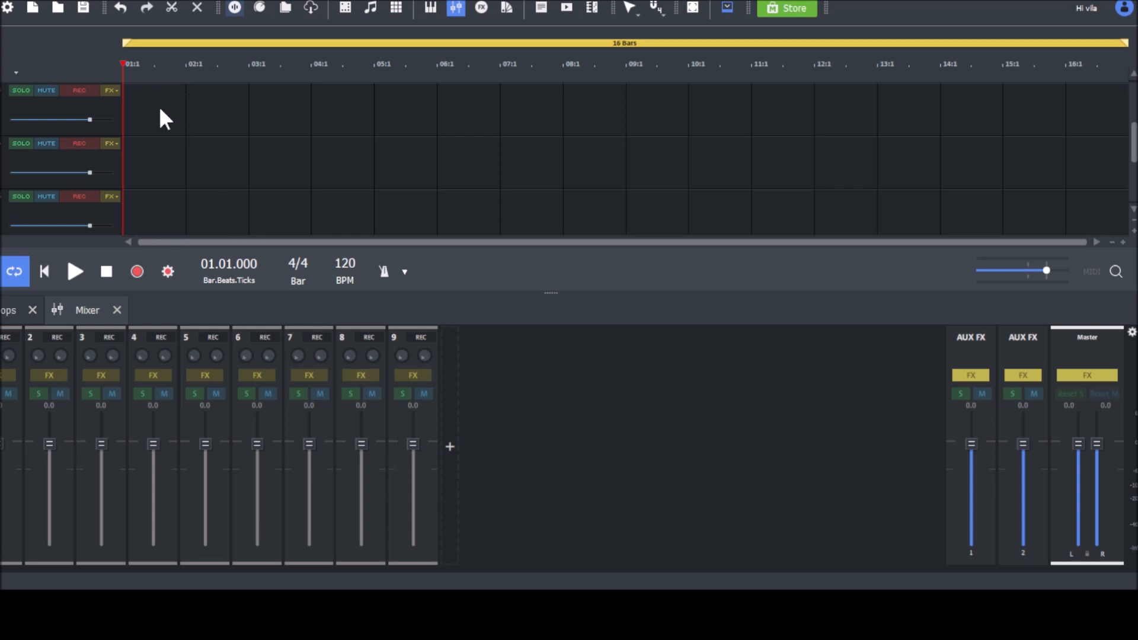
{"action": "scroll", "coordinate": [163, 127], "scroll_direction": "down", "scroll_amount": 3}
{"action": "scroll", "coordinate": [166, 141], "scroll_direction": "up", "scroll_amount": 3}
{"action": "scroll", "coordinate": [167, 141], "scroll_direction": "up", "scroll_amount": 3}
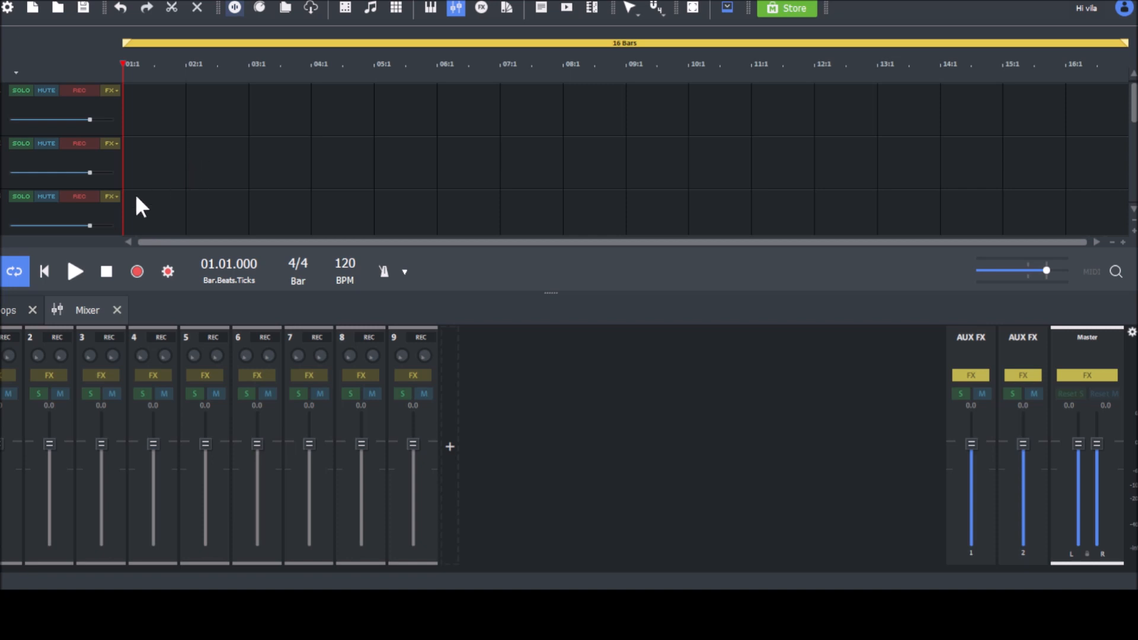
- Place the FilmMusic Vol.3 drum loop Beat 04C at the start of the first track
{"action": "left_click", "coordinate": [19, 309]}
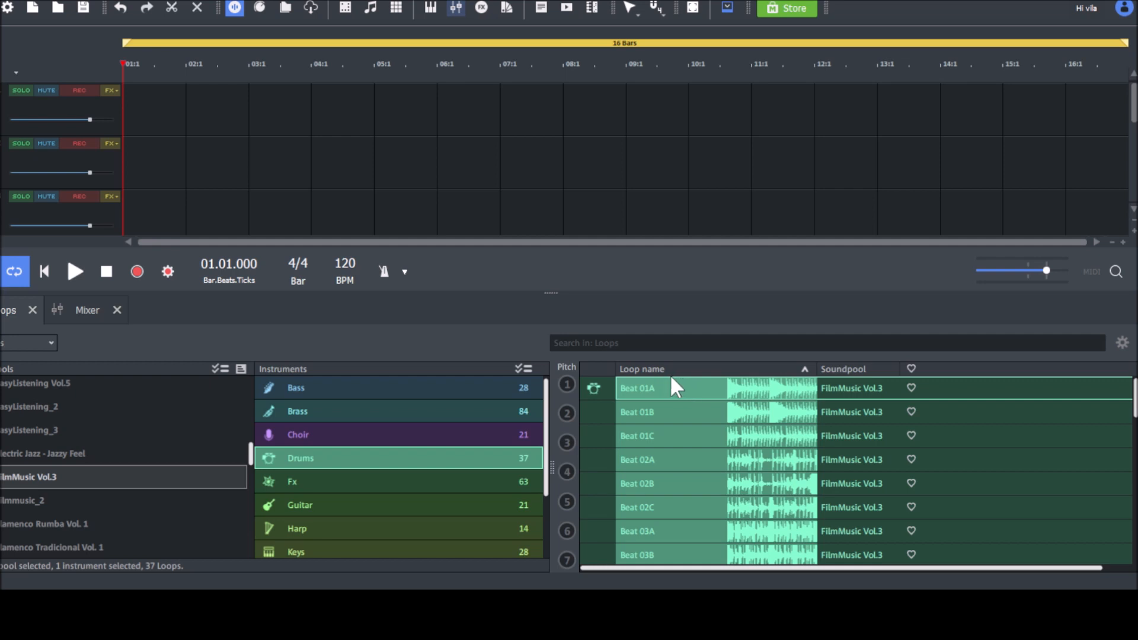
{"action": "scroll", "coordinate": [680, 402], "scroll_direction": "down", "scroll_amount": 4}
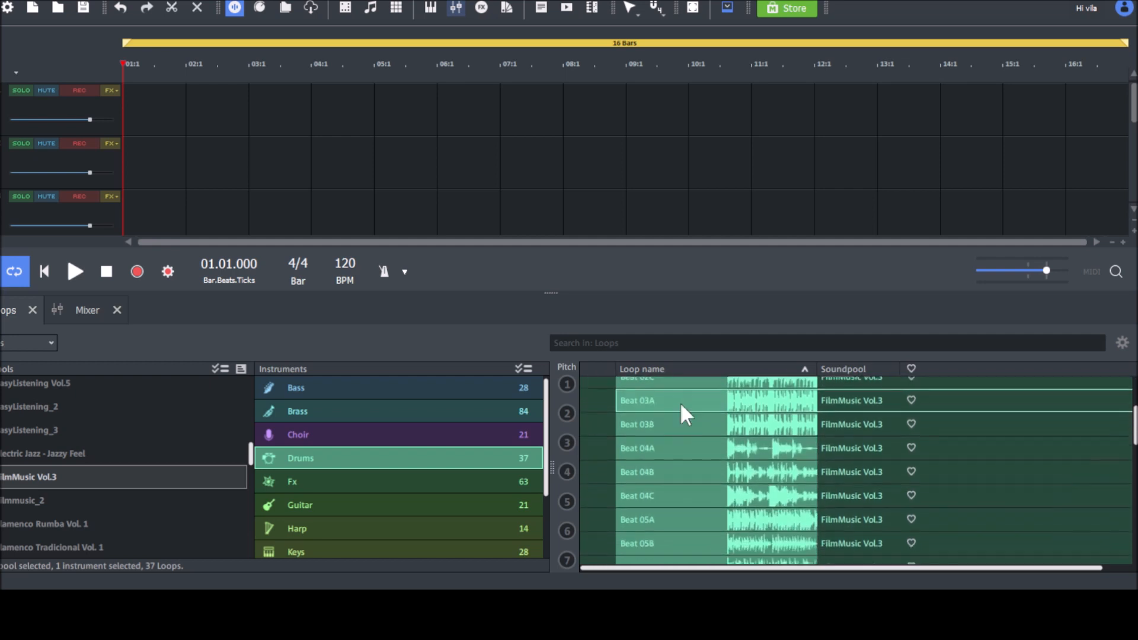
{"action": "scroll", "coordinate": [680, 414], "scroll_direction": "up", "scroll_amount": 1}
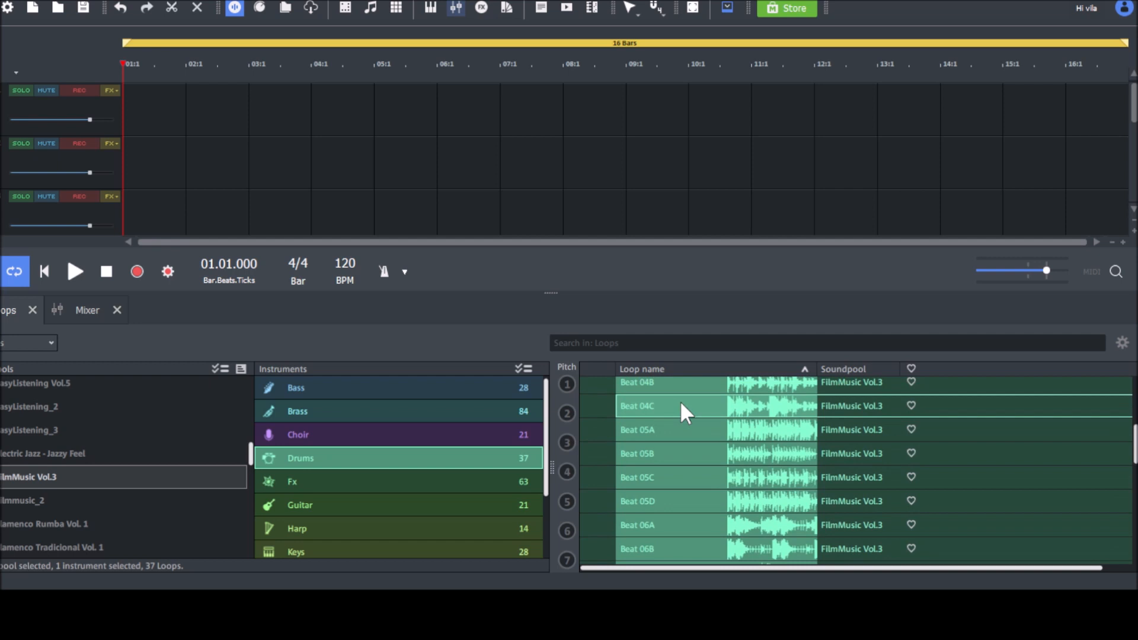
{"action": "double_click", "coordinate": [680, 401]}
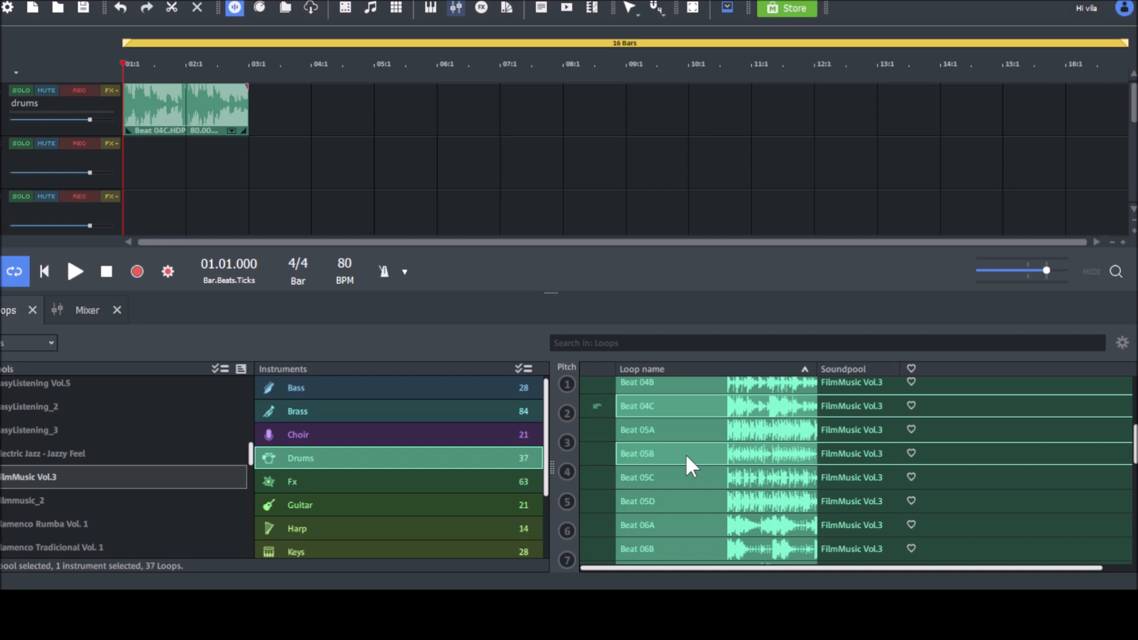
- Append the drum loops Beat 02A twice, Beat 02B and Beat 02C after the first clip on the drums track
{"action": "scroll", "coordinate": [685, 453], "scroll_direction": "up", "scroll_amount": 3}
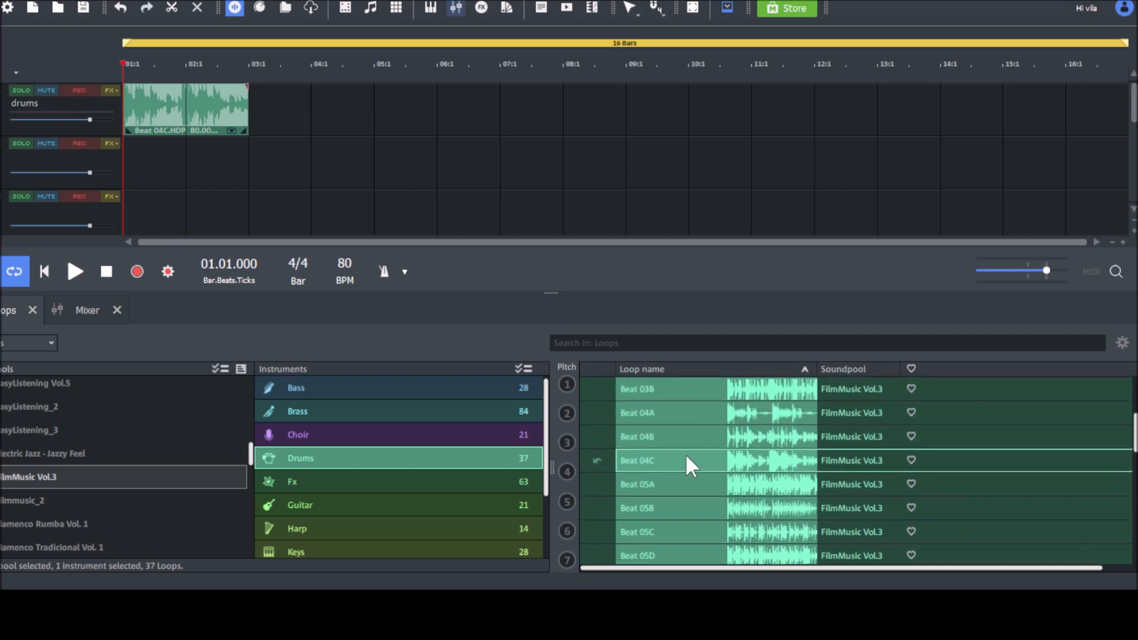
{"action": "scroll", "coordinate": [685, 453], "scroll_direction": "up", "scroll_amount": 6}
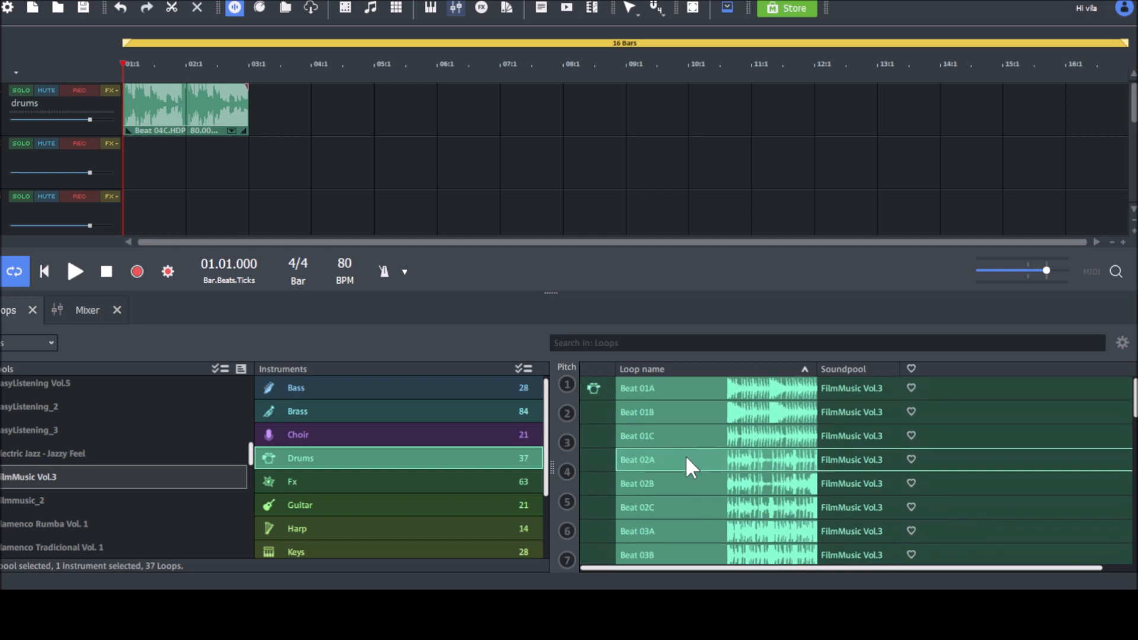
{"action": "double_click", "coordinate": [687, 459]}
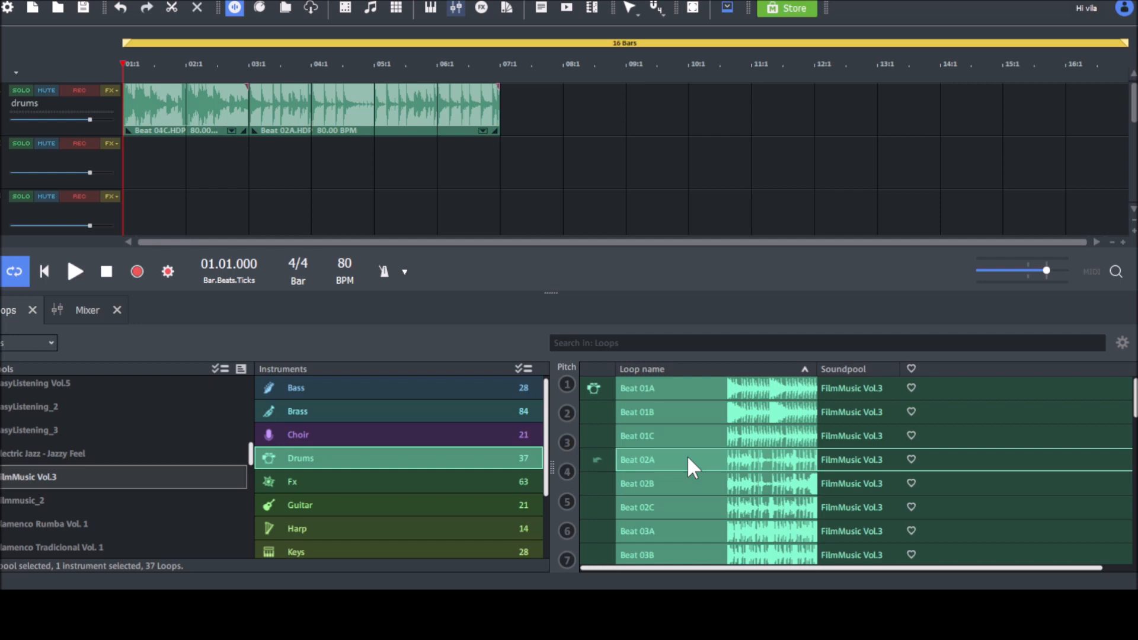
{"action": "double_click", "coordinate": [688, 459]}
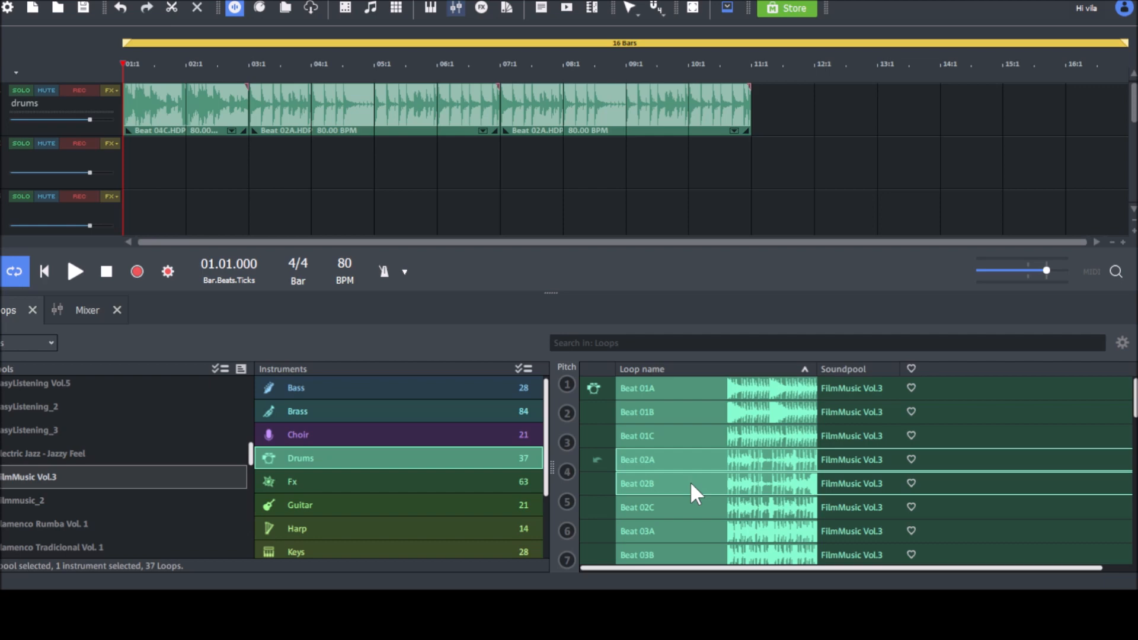
{"action": "double_click", "coordinate": [690, 481]}
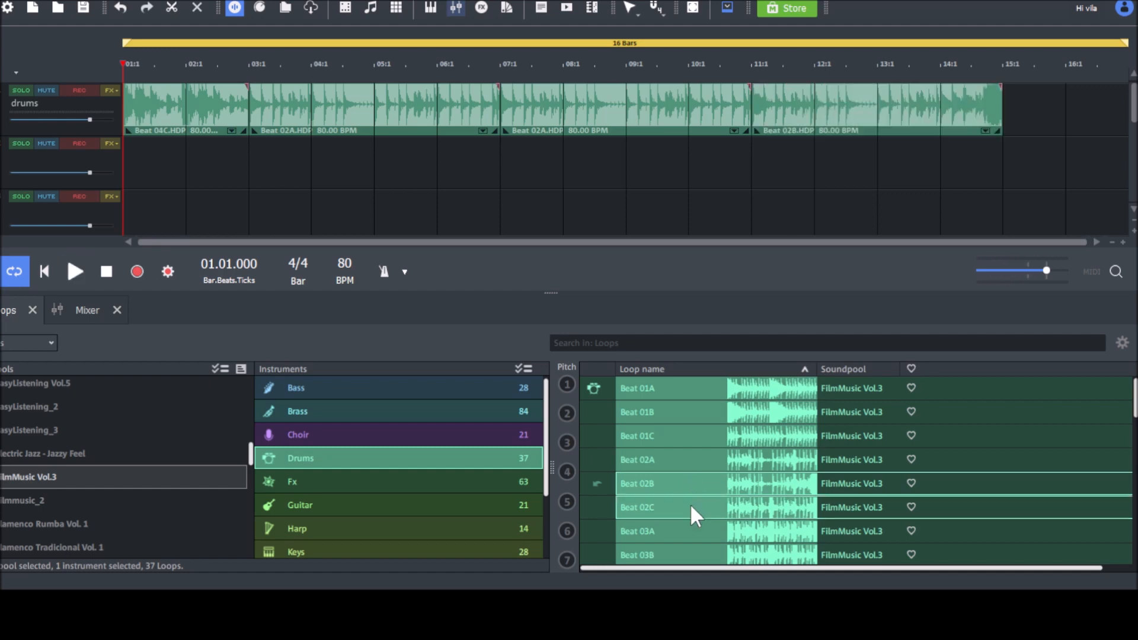
{"action": "double_click", "coordinate": [691, 507]}
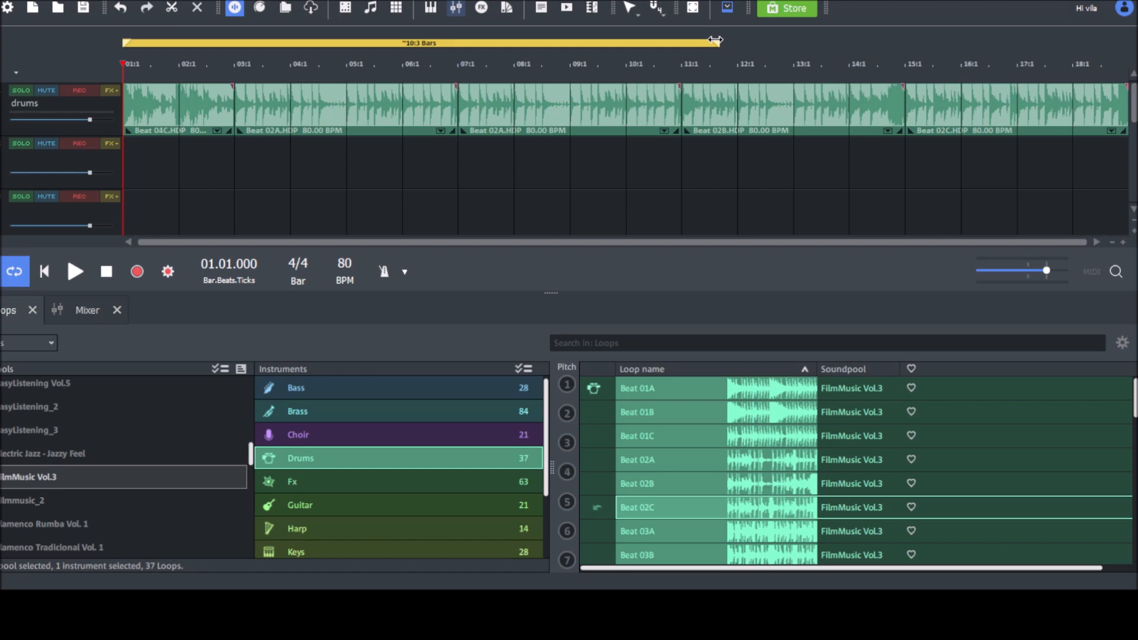
- Extend the playback range to 18 bars and listen to the drums arrangement
{"action": "left_click_drag", "start_coordinate": [715, 40], "coordinate": [1121, 39]}
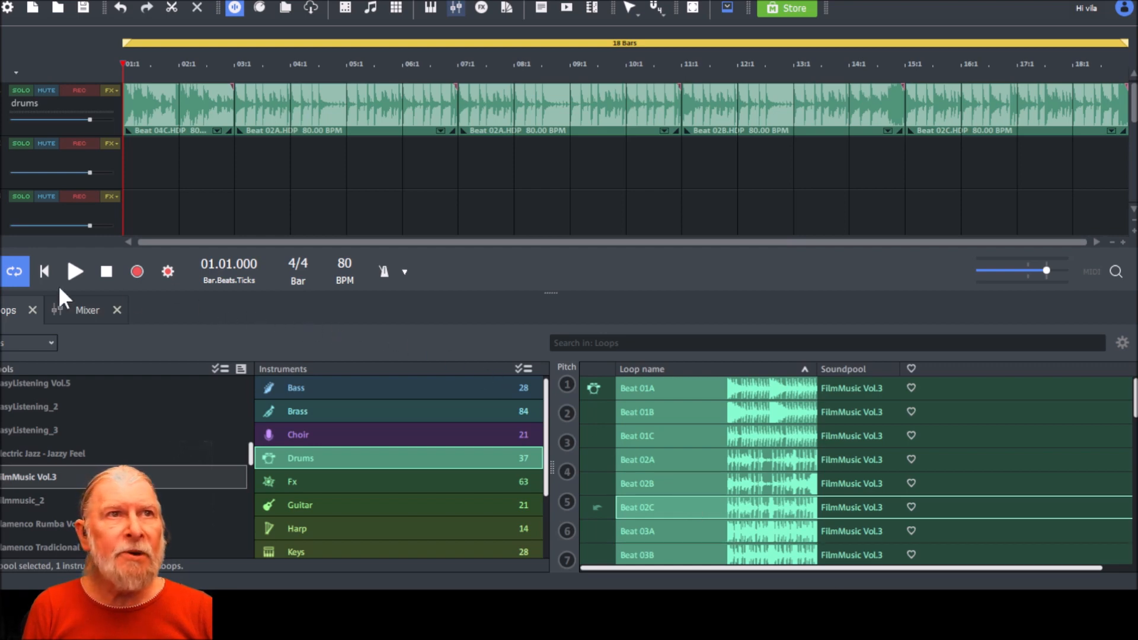
{"action": "left_click", "coordinate": [70, 272]}
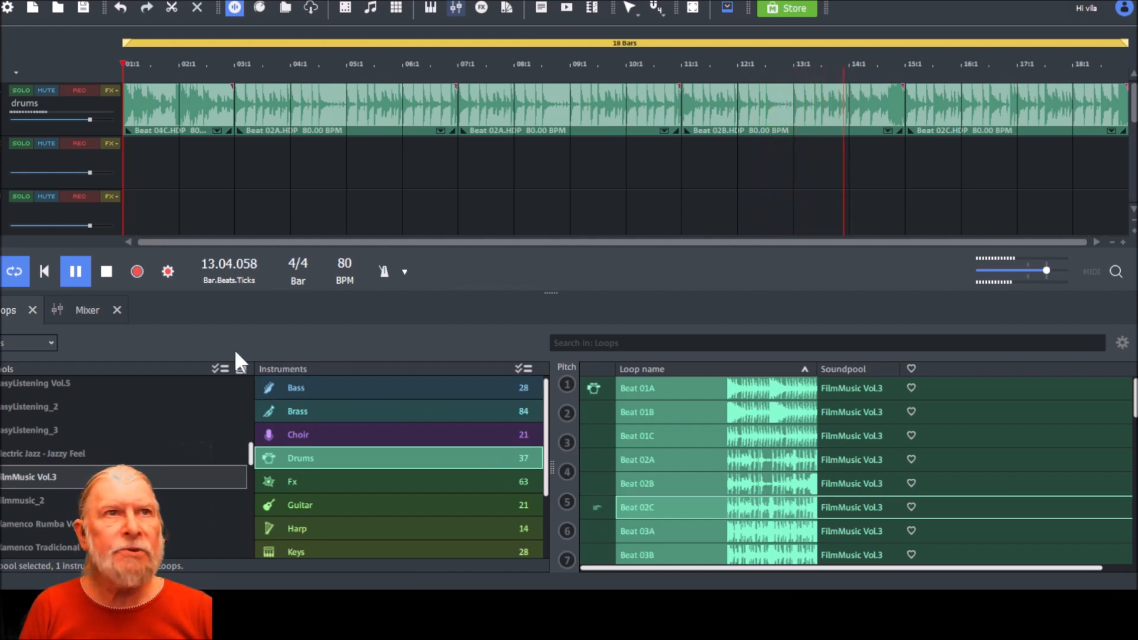
{"action": "left_click", "coordinate": [106, 271]}
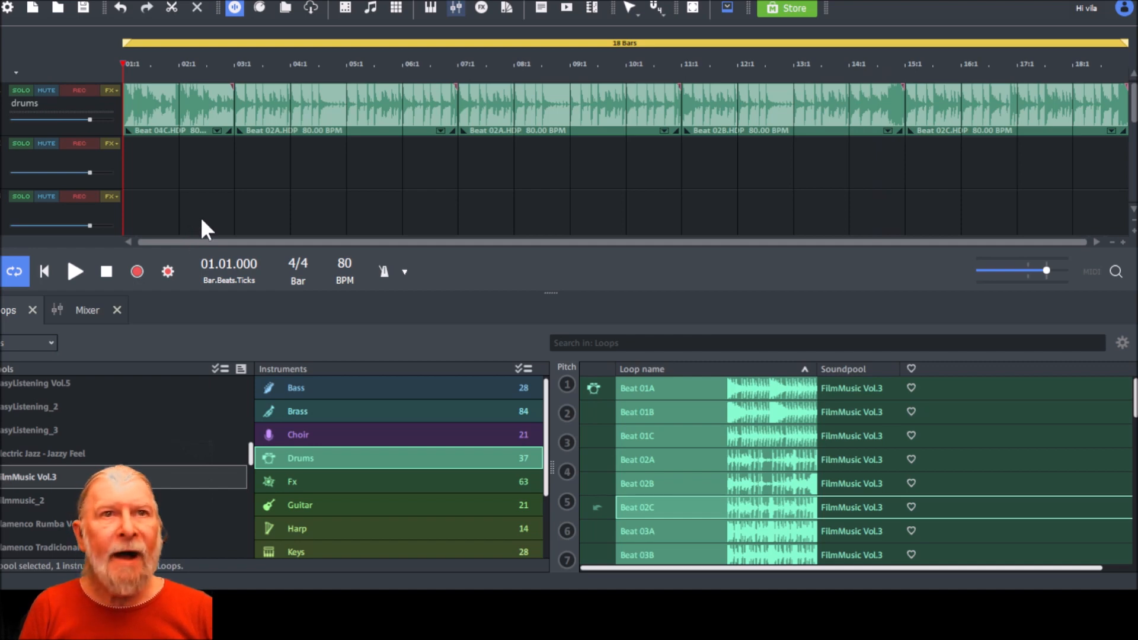
- Place the FilmMusic Vol.3 bass loop Synth-Bass 01 at bar 3 of the second track
{"action": "left_click", "coordinate": [296, 388]}
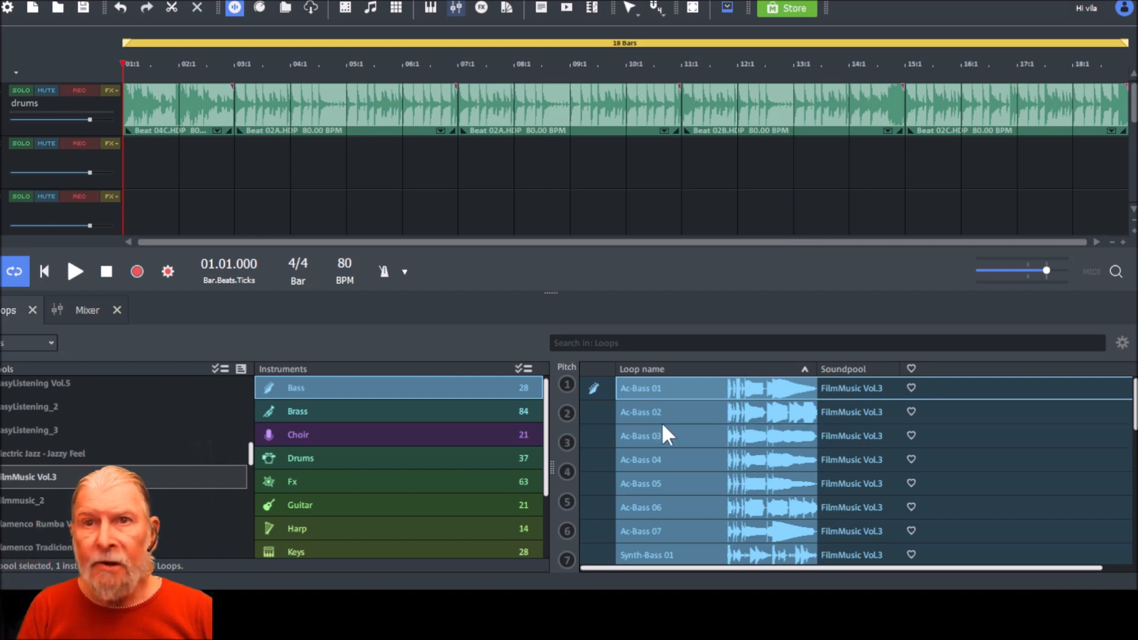
{"action": "scroll", "coordinate": [659, 418], "scroll_direction": "down", "scroll_amount": 4}
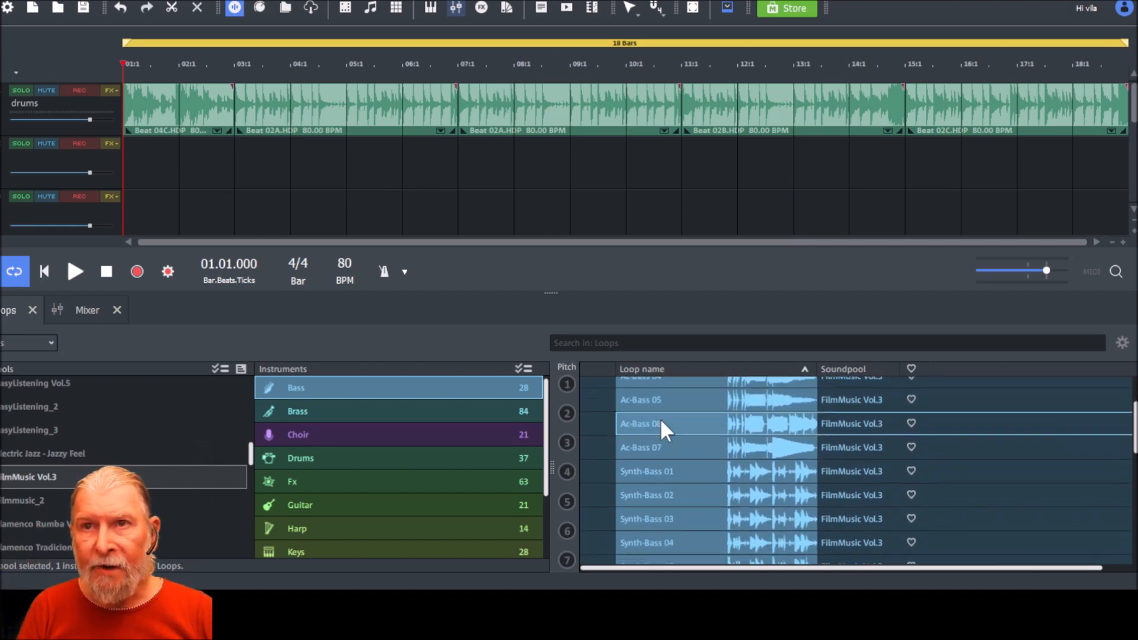
{"action": "scroll", "coordinate": [660, 418], "scroll_direction": "down", "scroll_amount": 2}
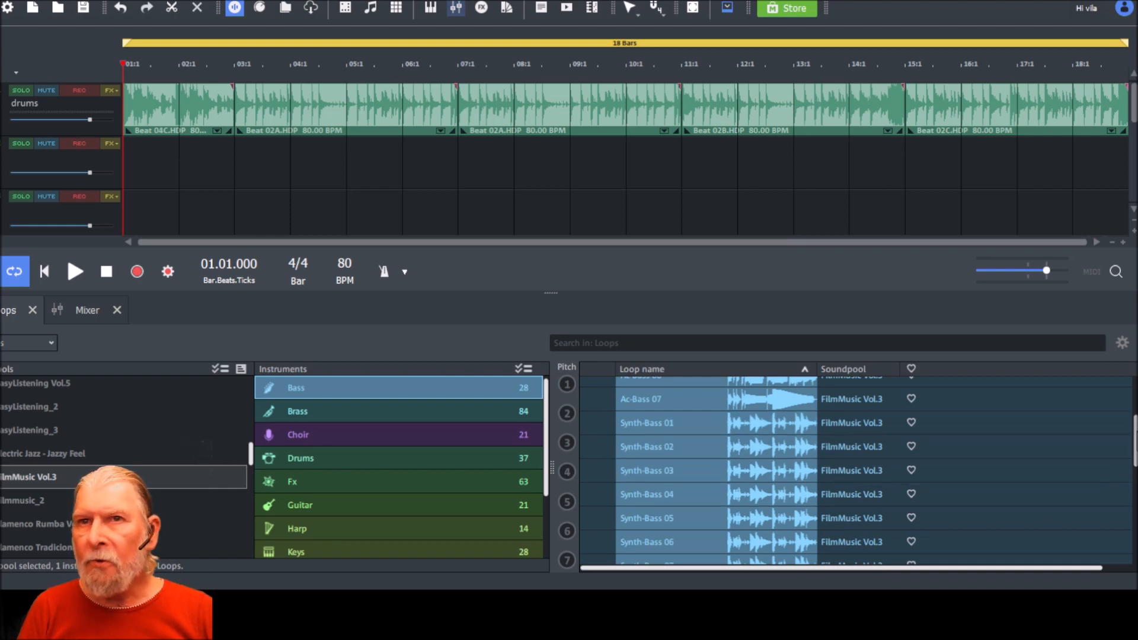
{"action": "scroll", "coordinate": [871, 470], "scroll_direction": "down", "scroll_amount": 1}
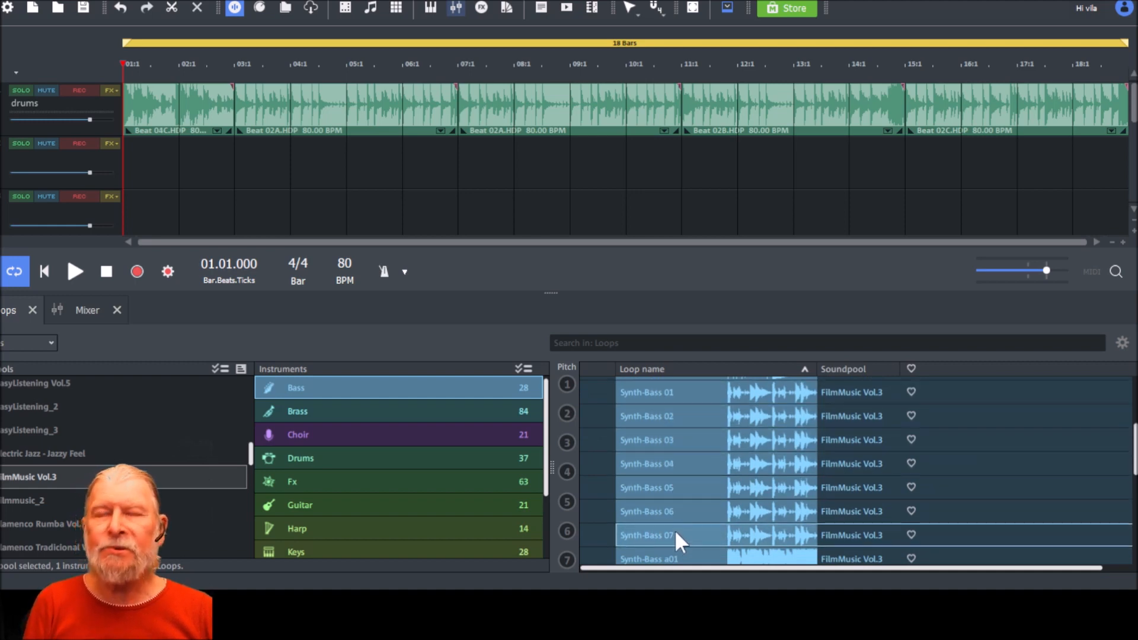
{"action": "left_click", "coordinate": [642, 390]}
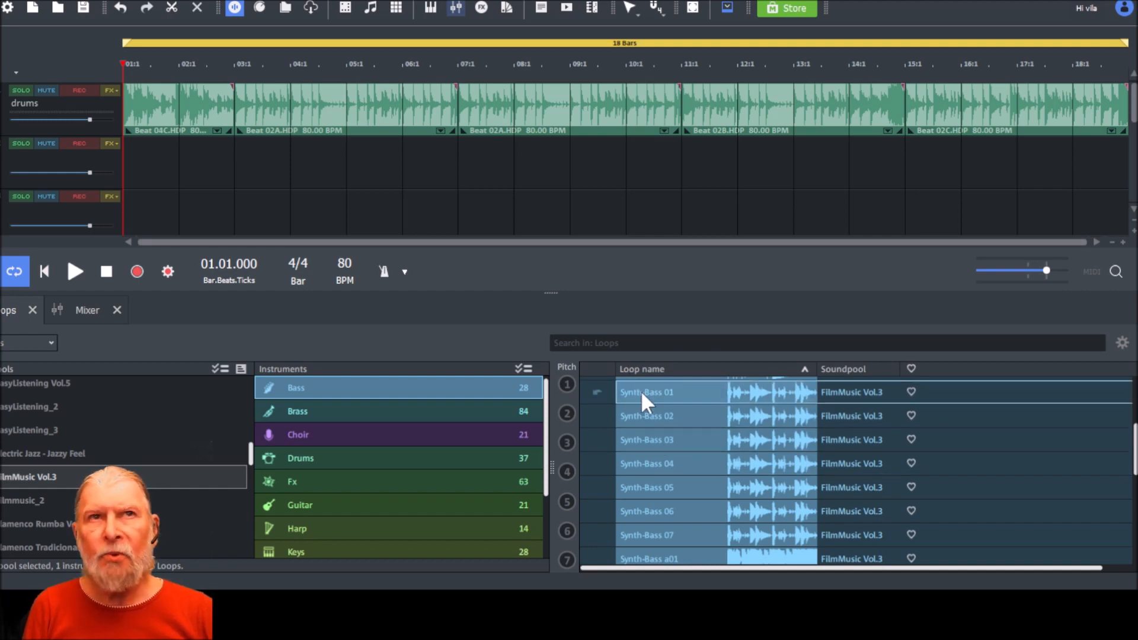
{"action": "left_click_drag", "start_coordinate": [427, 258], "coordinate": [290, 161]}
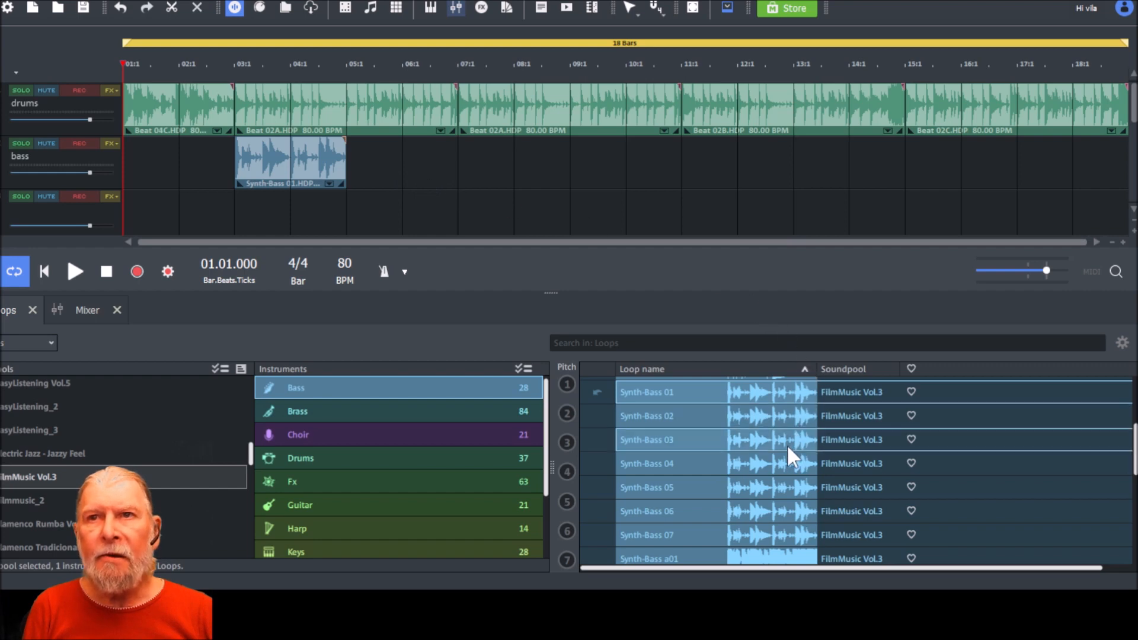
- Add Synth-Bass 03, Synth-Bass 05 and Synth-Bass 07 end to end on the bass track from bar 5
{"action": "left_click_drag", "start_coordinate": [781, 436], "coordinate": [404, 127]}
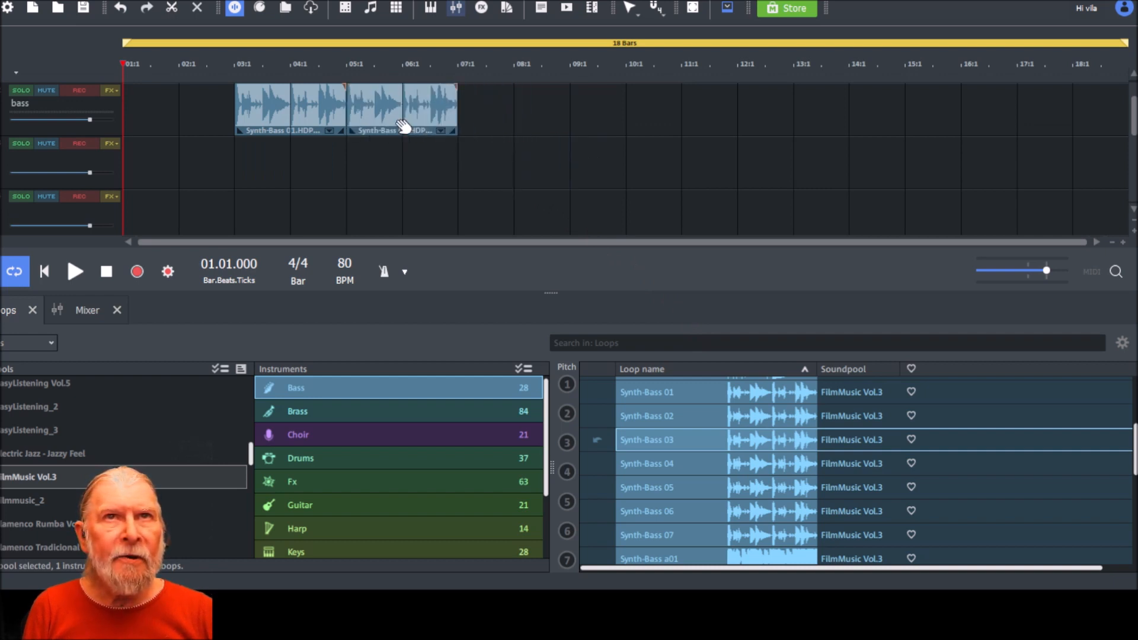
{"action": "left_click", "coordinate": [742, 485]}
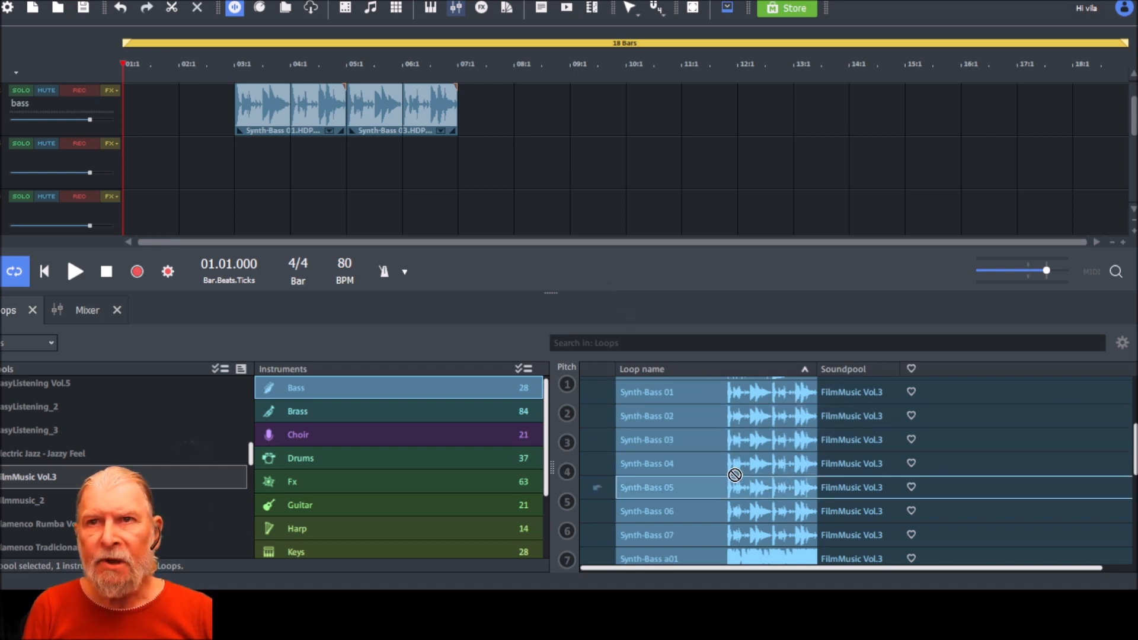
{"action": "left_click_drag", "start_coordinate": [608, 251], "coordinate": [515, 144]}
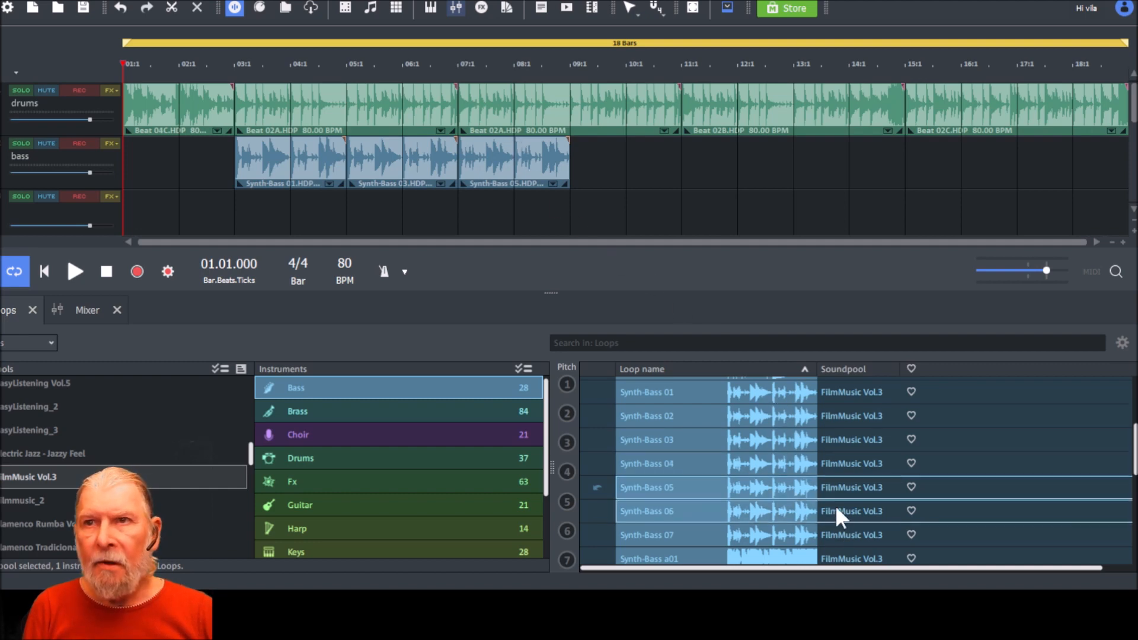
{"action": "left_click_drag", "start_coordinate": [765, 532], "coordinate": [620, 133]}
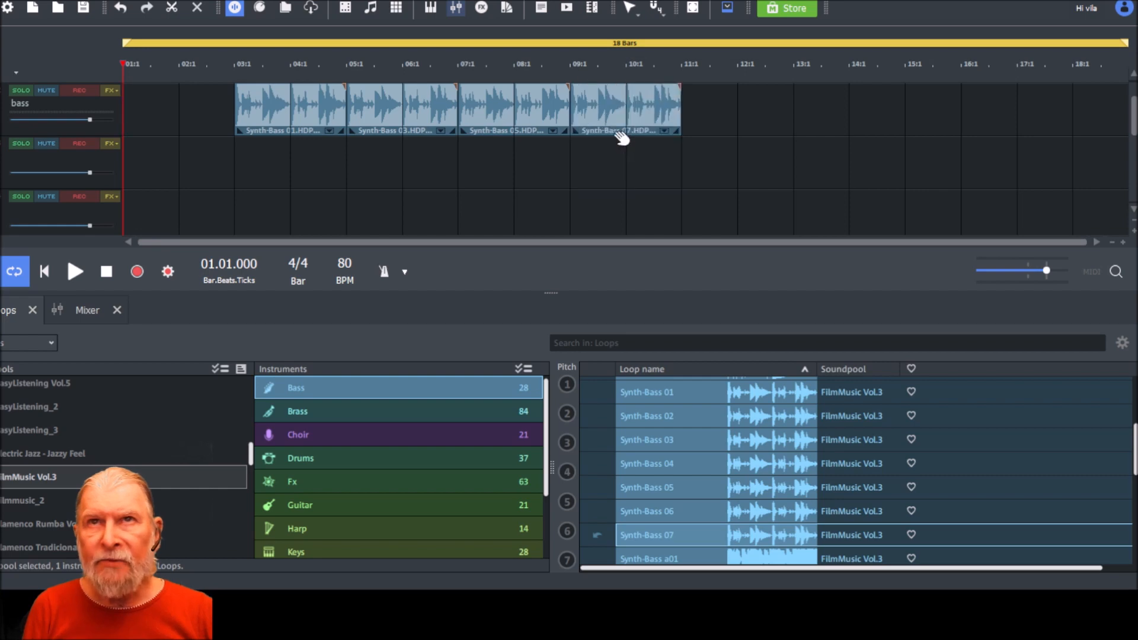
- Continue the bass track from bar 11 with Synth-Bass 06, 04, 02 and 01 up to the end of the drums
{"action": "left_click_drag", "start_coordinate": [785, 507], "coordinate": [734, 142]}
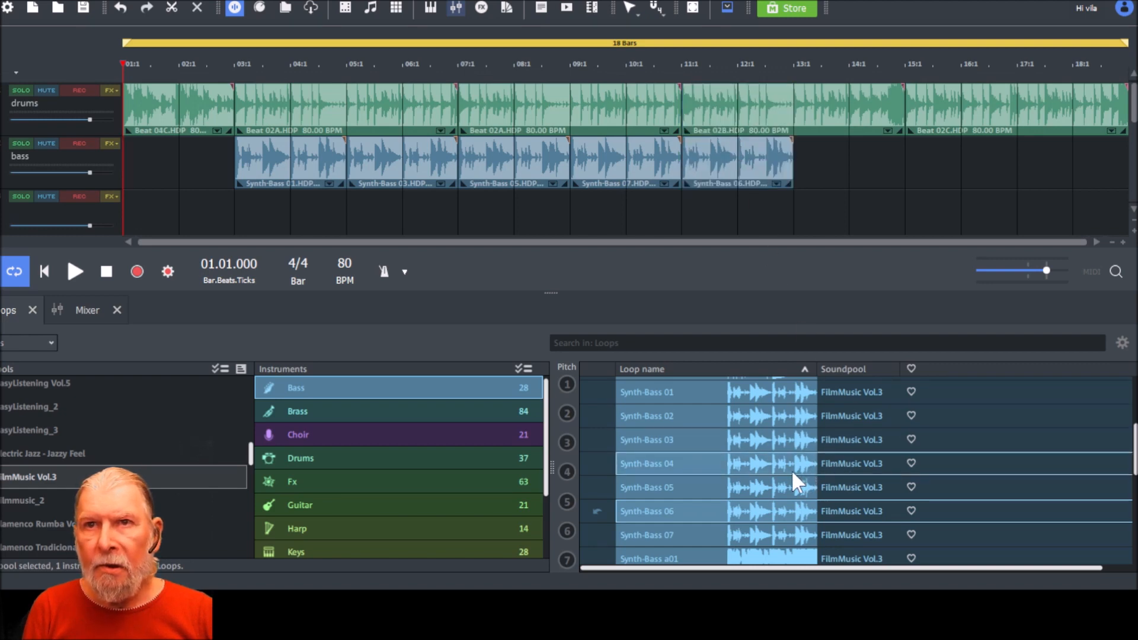
{"action": "left_click_drag", "start_coordinate": [778, 464], "coordinate": [832, 128]}
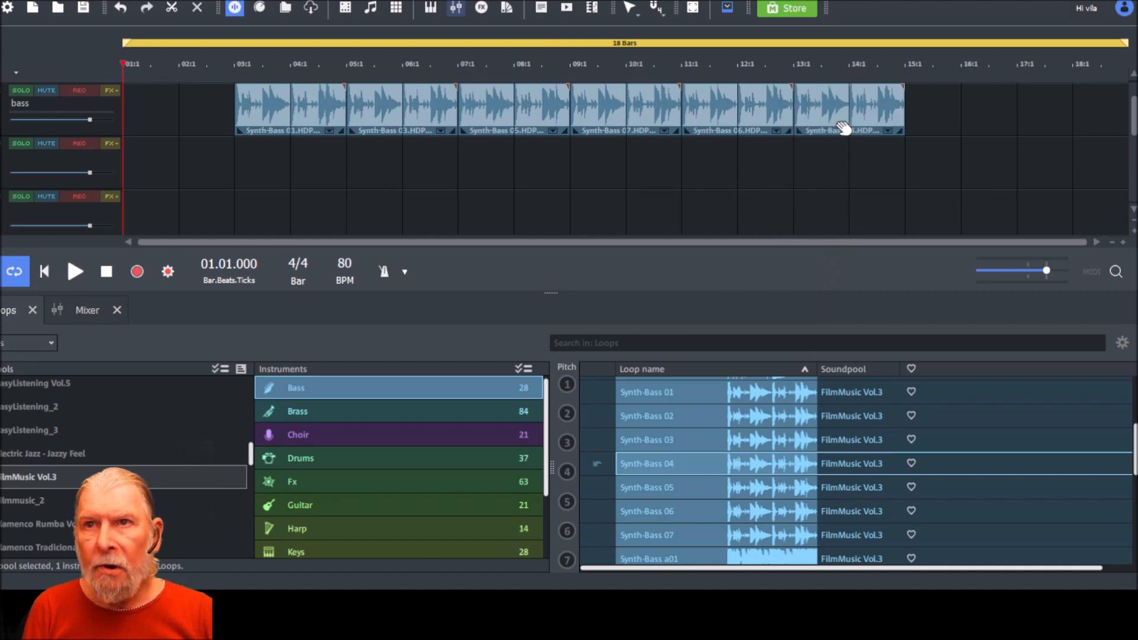
{"action": "left_click_drag", "start_coordinate": [774, 421], "coordinate": [950, 151]}
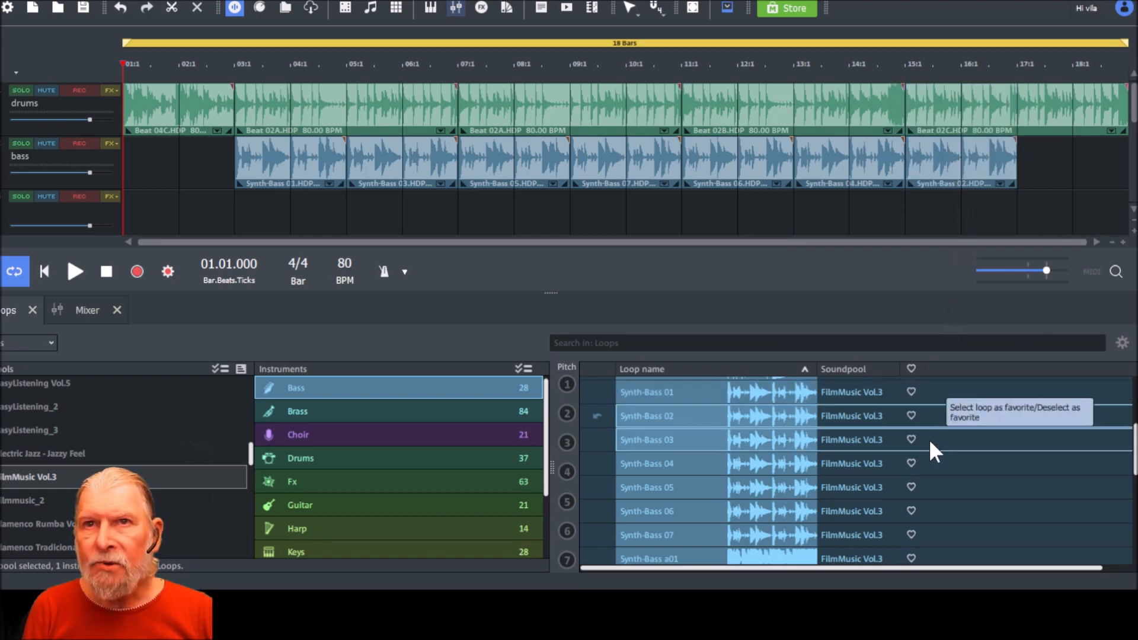
{"action": "left_click_drag", "start_coordinate": [766, 390], "coordinate": [1069, 154]}
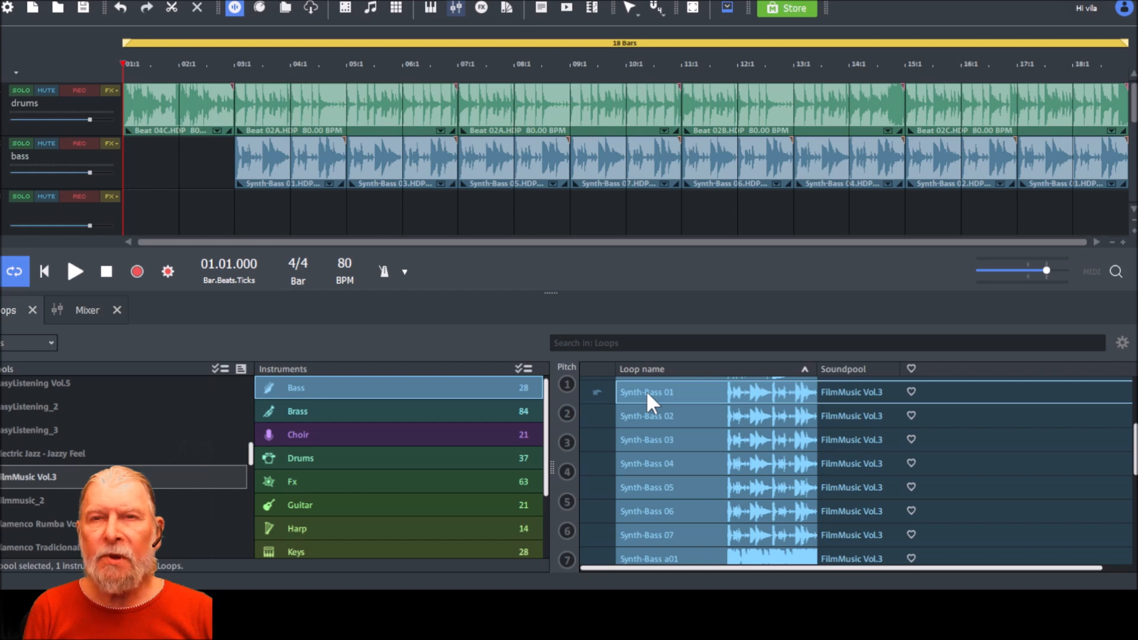
- Fill the empty opening of the bass track with Synth-Bass 01 at bar 1 and select that clip
{"action": "left_click_drag", "start_coordinate": [646, 390], "coordinate": [178, 124]}
{"action": "scroll", "coordinate": [182, 126], "scroll_direction": "down", "scroll_amount": 1}
{"action": "scroll", "coordinate": [181, 125], "scroll_direction": "up", "scroll_amount": 1}
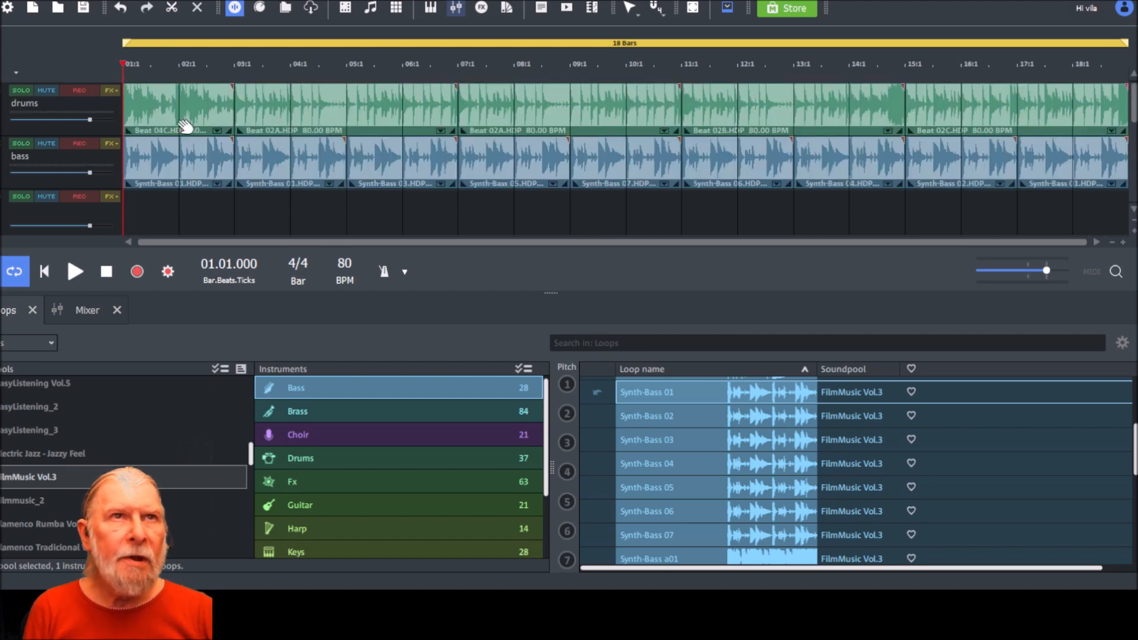
{"action": "left_click", "coordinate": [193, 166]}
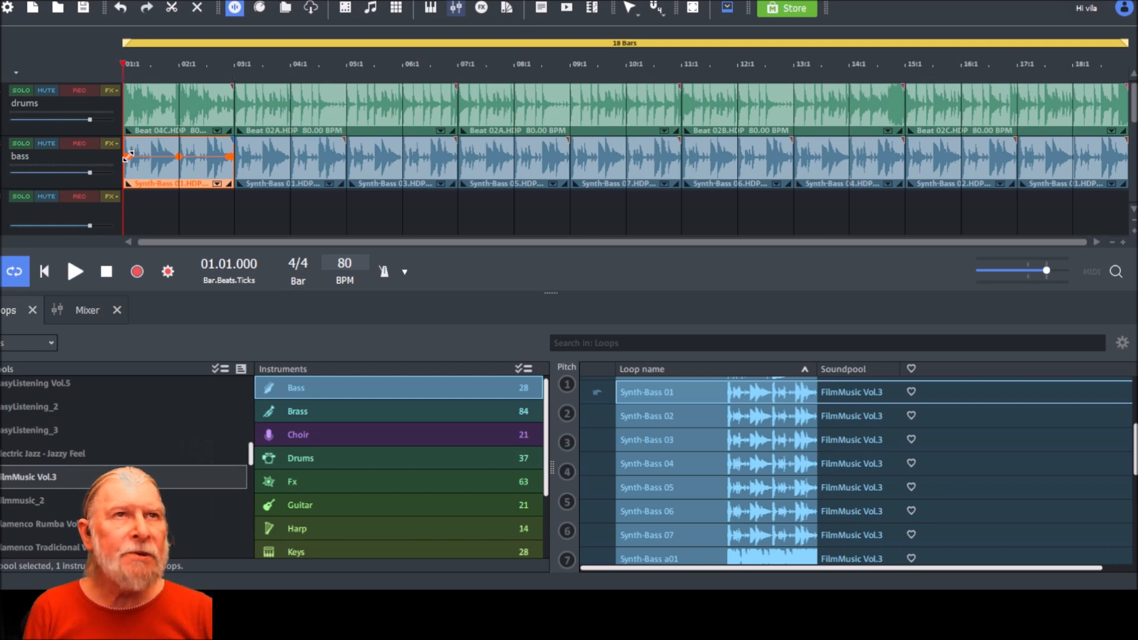
- Fade in the opening Synth-Bass 01 clip across its full length, play the song to check it, and return the playhead to bar 1
{"action": "left_click_drag", "start_coordinate": [128, 157], "coordinate": [229, 156]}
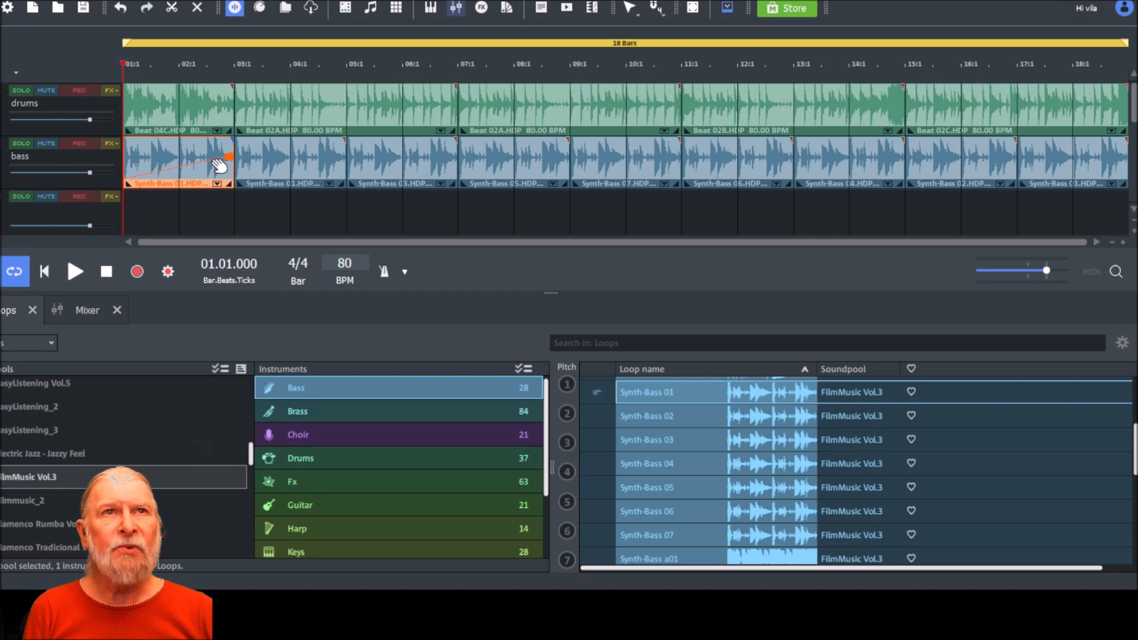
{"action": "left_click", "coordinate": [216, 219]}
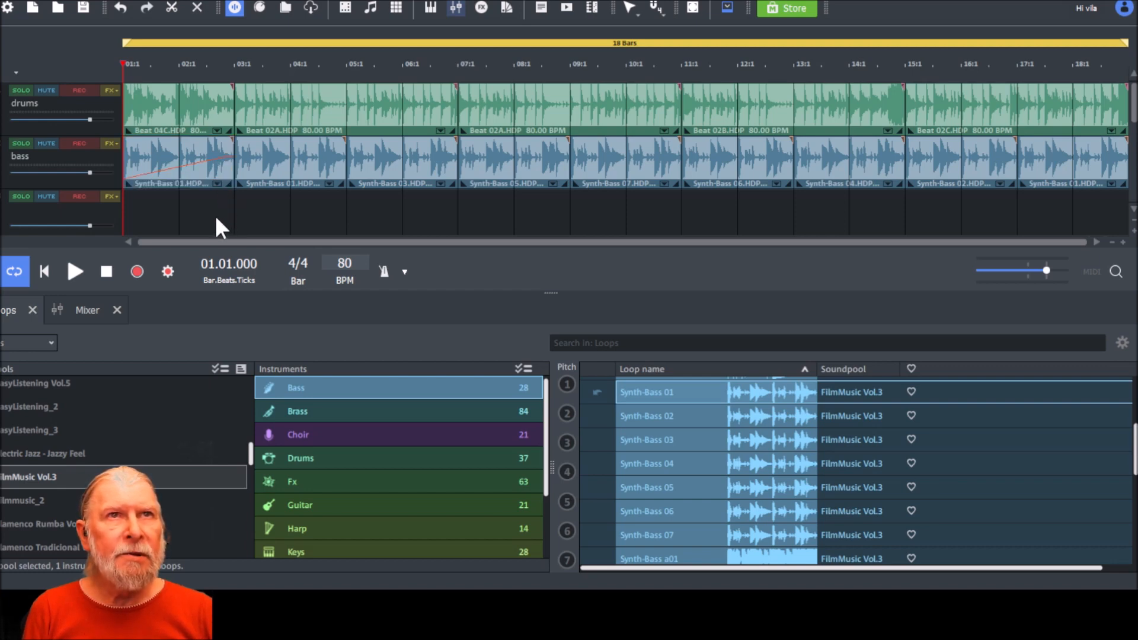
{"action": "left_click", "coordinate": [76, 271]}
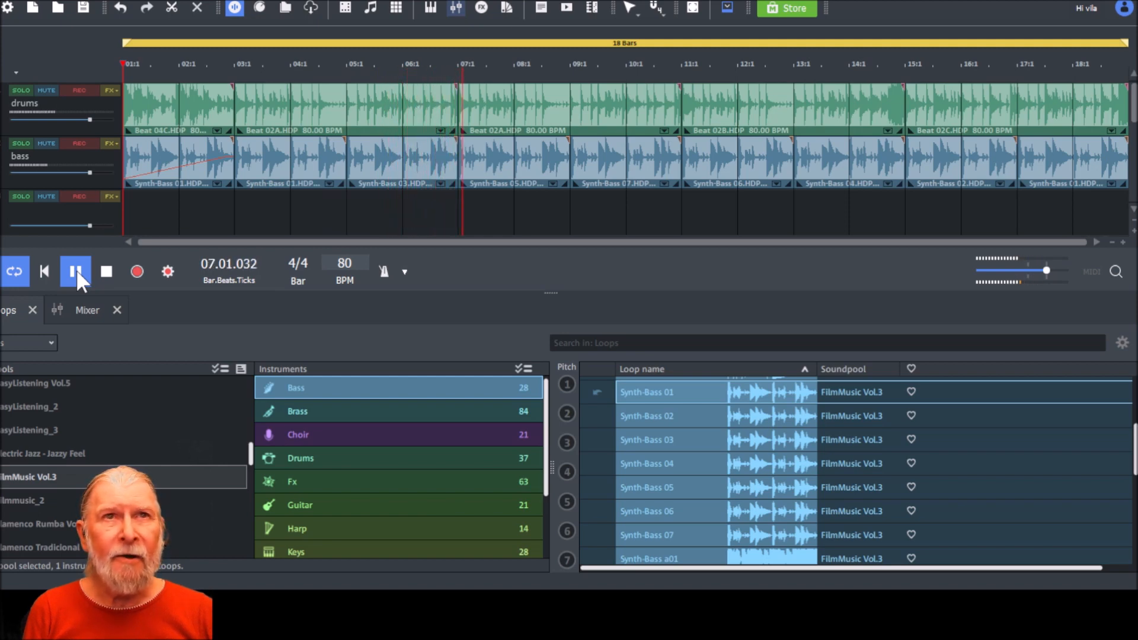
{"action": "left_click", "coordinate": [79, 271]}
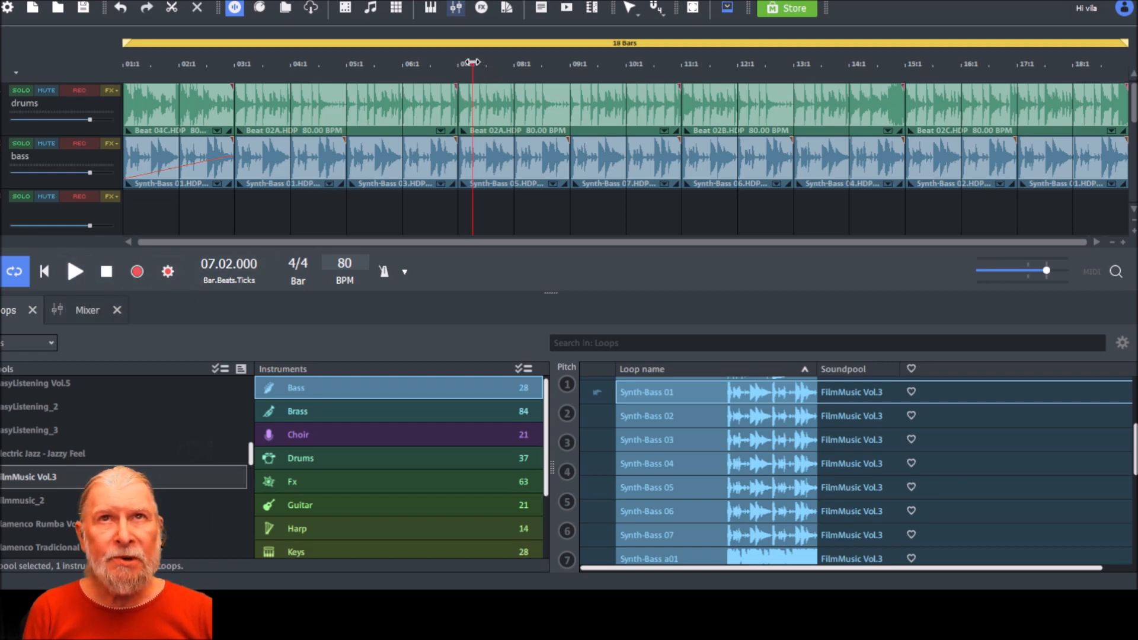
{"action": "left_click_drag", "start_coordinate": [473, 62], "coordinate": [129, 78]}
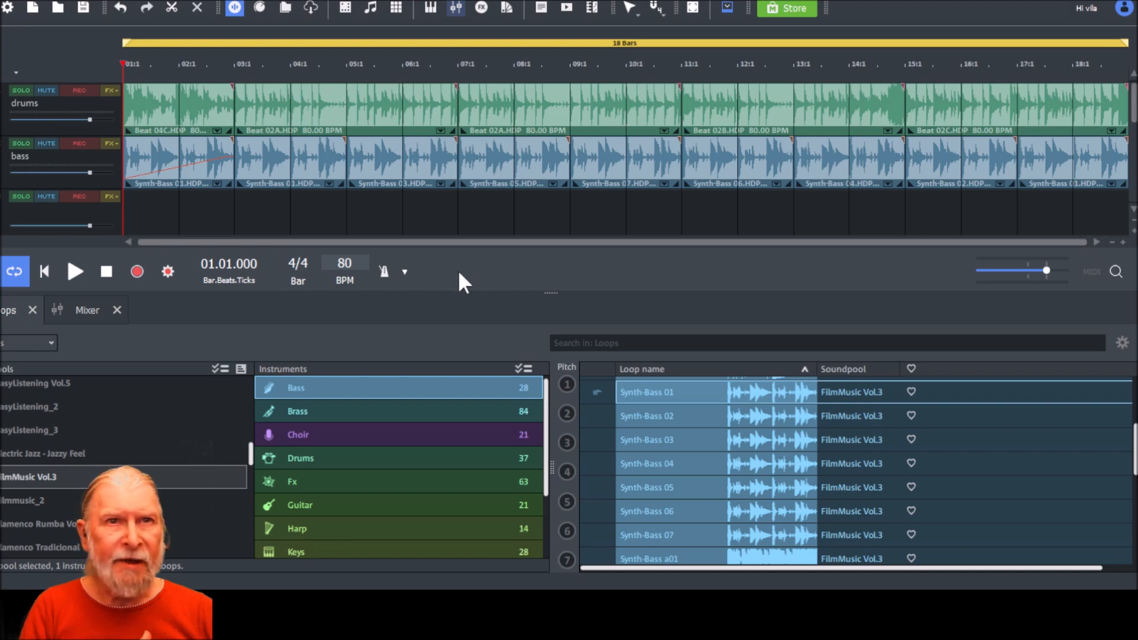
- Preview the FilmMusic Vol.3 Fx loop Special c01 and place it at bar 1 of the third track
{"action": "left_click", "coordinate": [421, 485]}
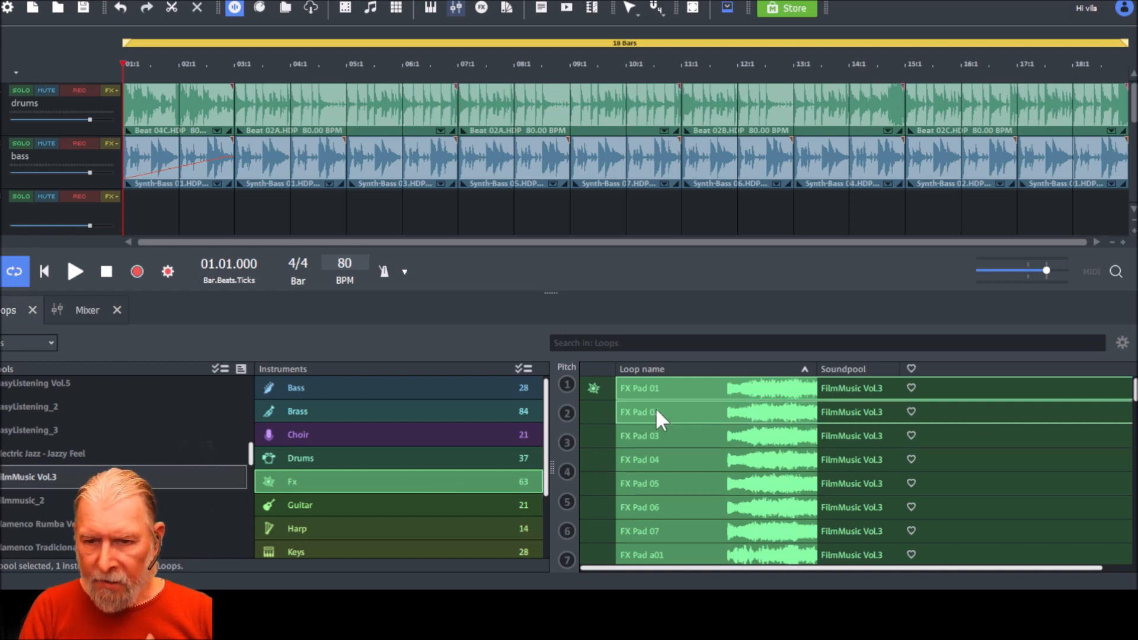
{"action": "scroll", "coordinate": [656, 408], "scroll_direction": "down", "scroll_amount": 2}
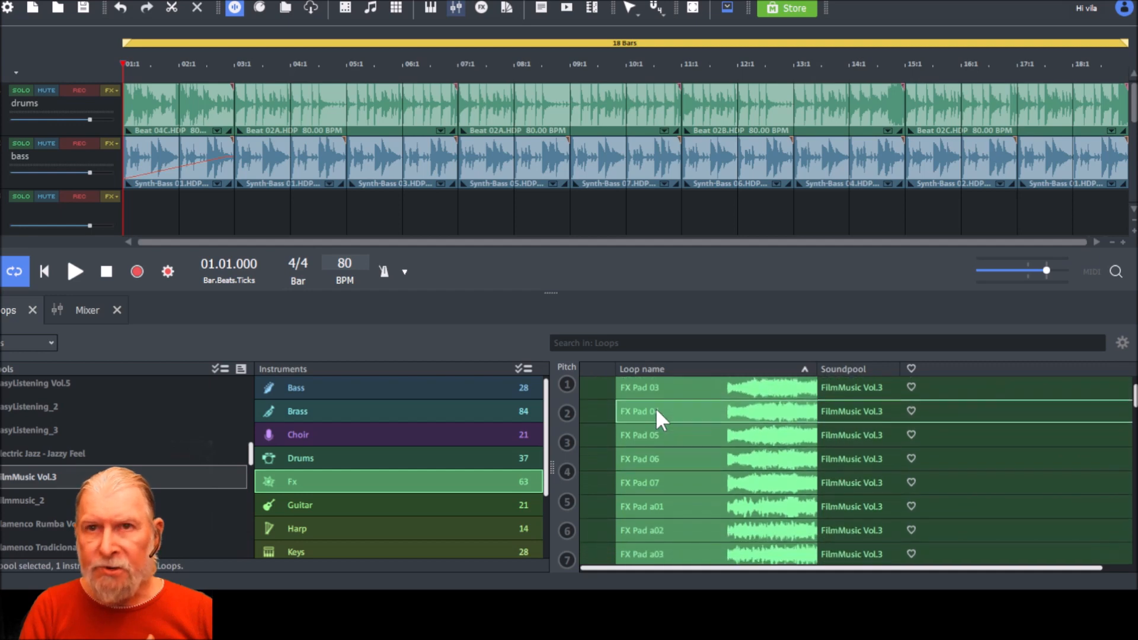
{"action": "scroll", "coordinate": [653, 407], "scroll_direction": "down", "scroll_amount": 3}
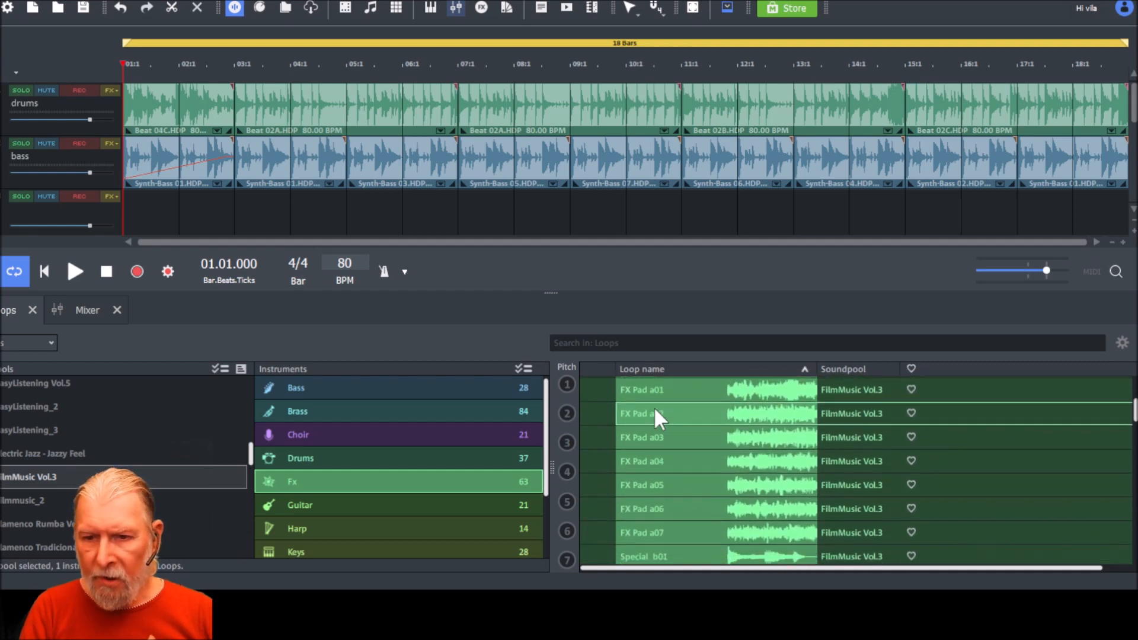
{"action": "scroll", "coordinate": [653, 407], "scroll_direction": "down", "scroll_amount": 2}
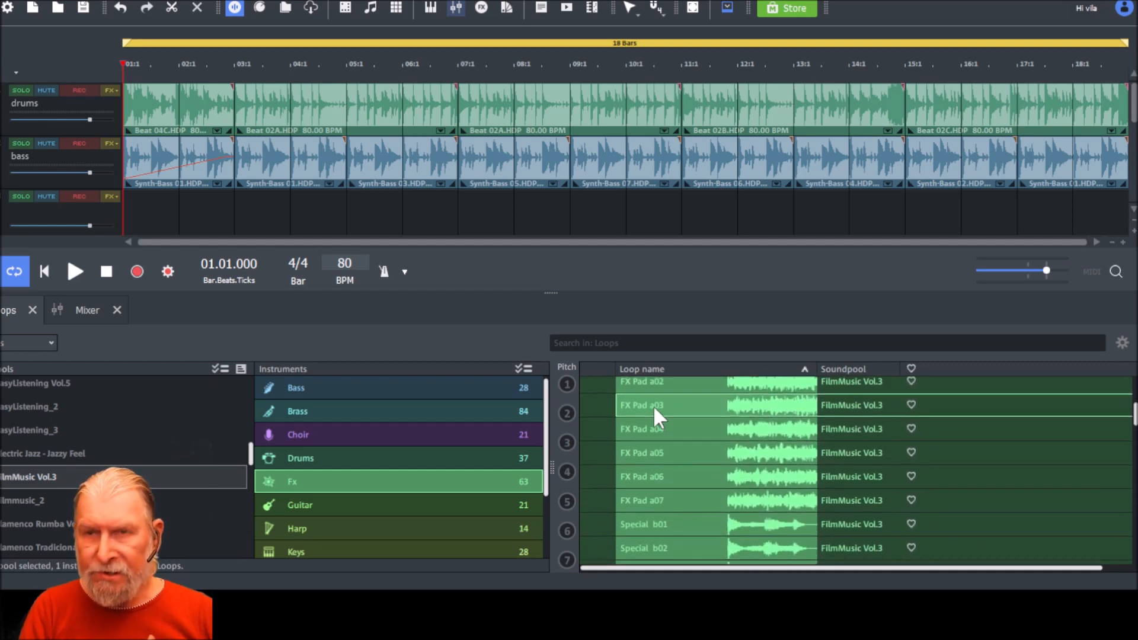
{"action": "scroll", "coordinate": [654, 405], "scroll_direction": "down", "scroll_amount": 3}
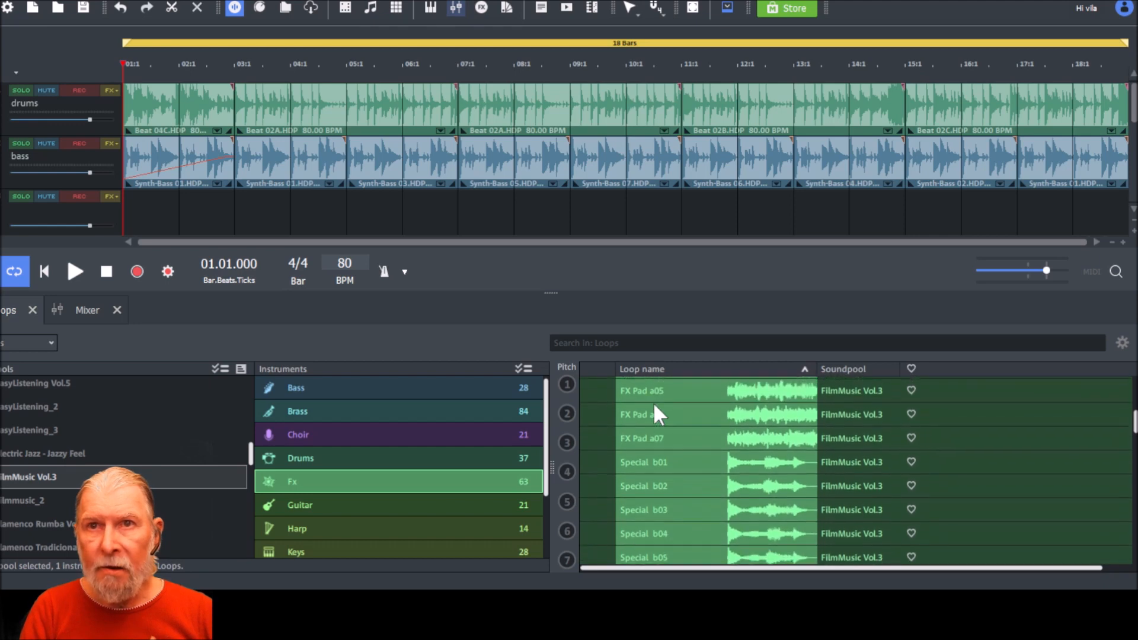
{"action": "scroll", "coordinate": [654, 413], "scroll_direction": "down", "scroll_amount": 2}
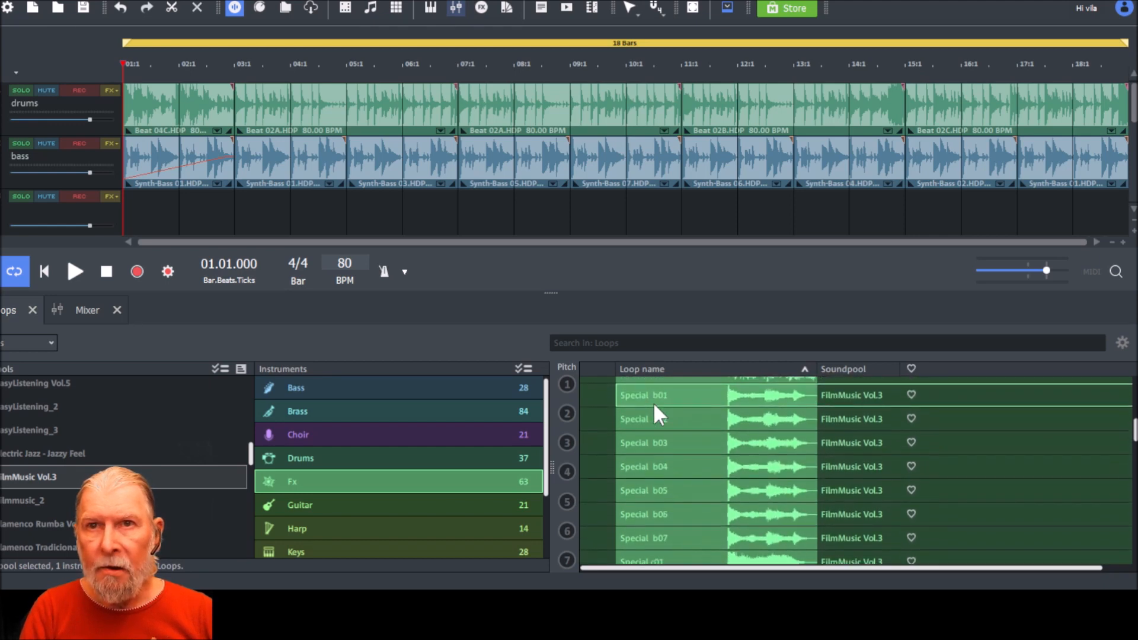
{"action": "scroll", "coordinate": [654, 408], "scroll_direction": "down", "scroll_amount": 3}
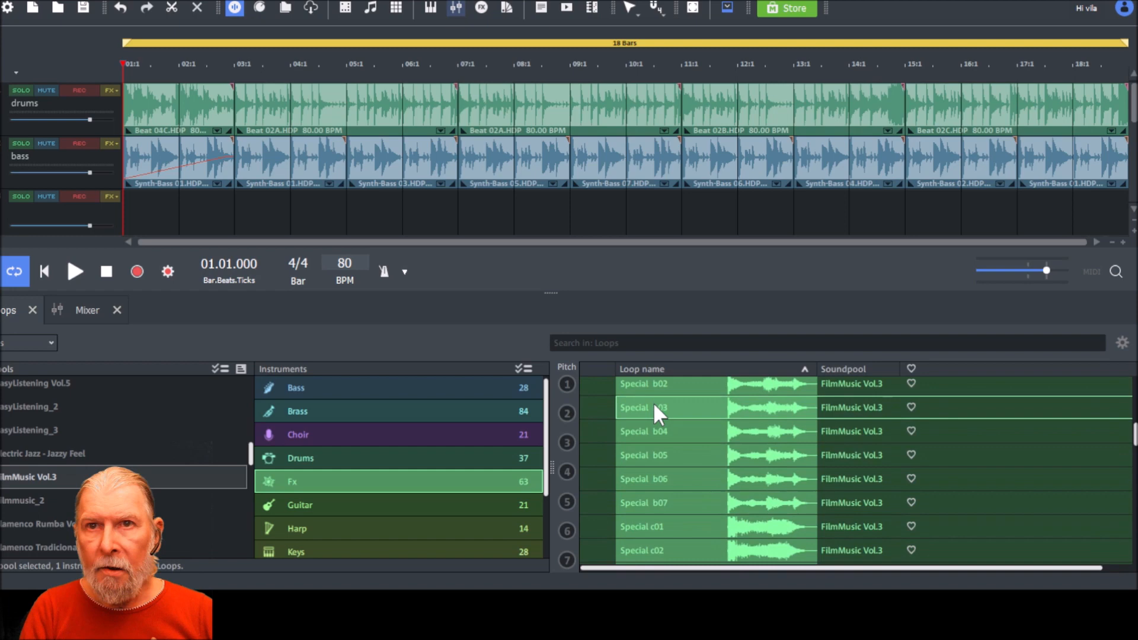
{"action": "scroll", "coordinate": [655, 406], "scroll_direction": "down", "scroll_amount": 2}
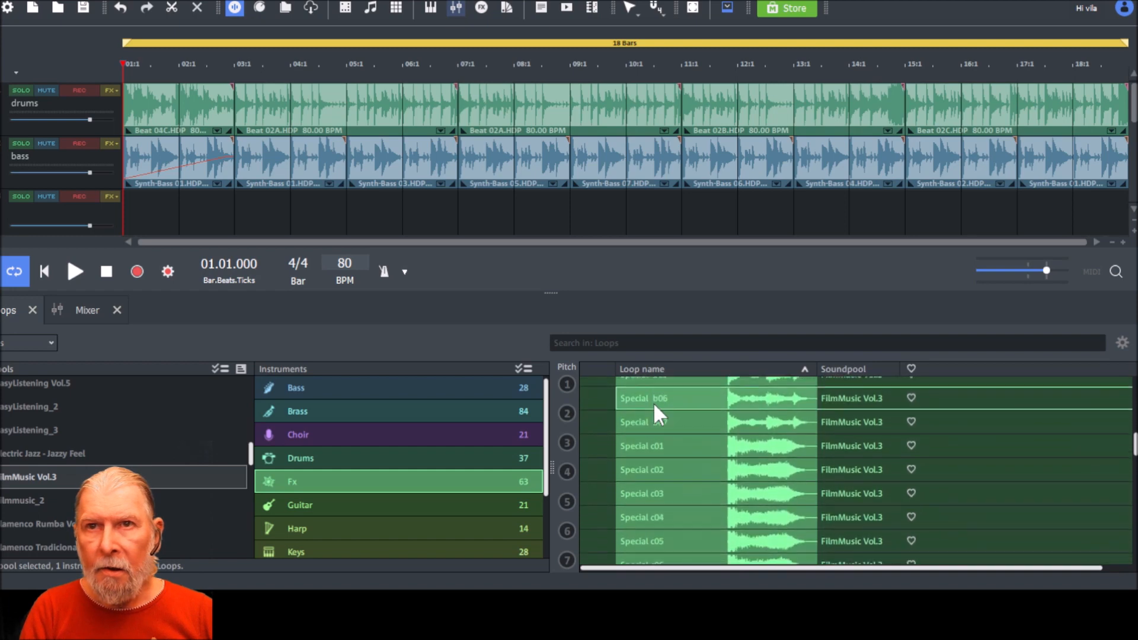
{"action": "scroll", "coordinate": [654, 406], "scroll_direction": "down", "scroll_amount": 1}
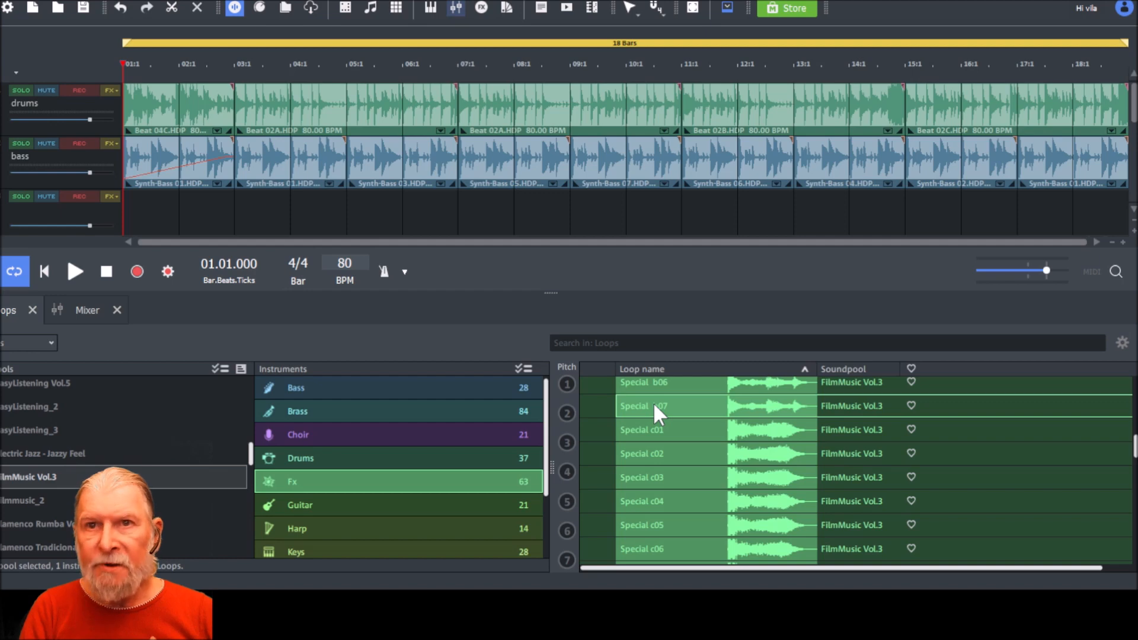
{"action": "scroll", "coordinate": [654, 406], "scroll_direction": "down", "scroll_amount": 2}
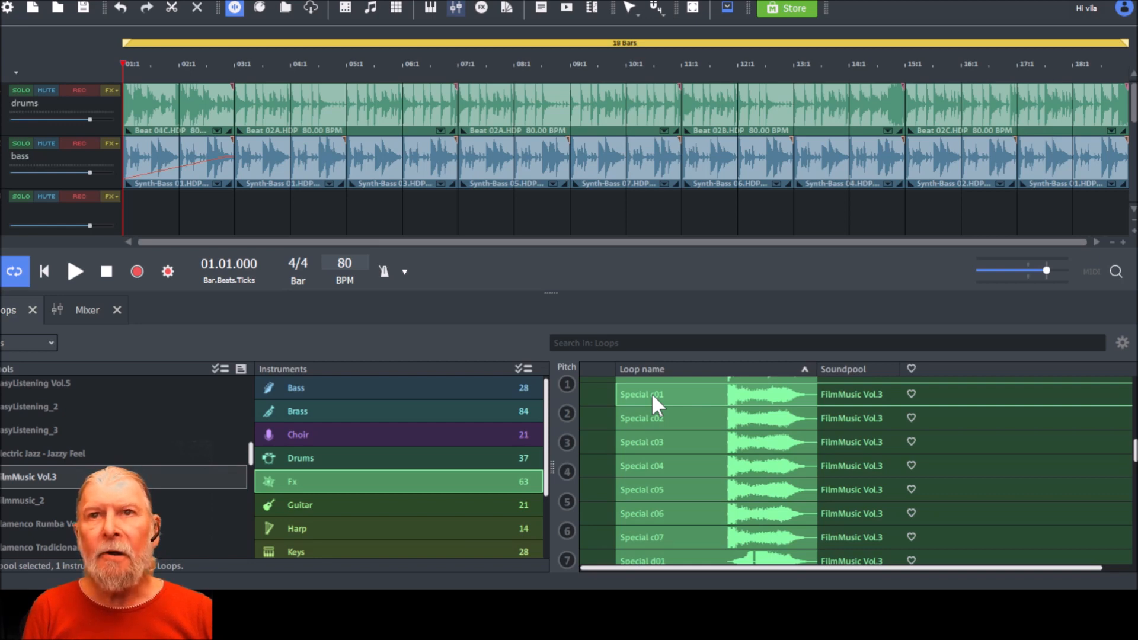
{"action": "left_click", "coordinate": [652, 393]}
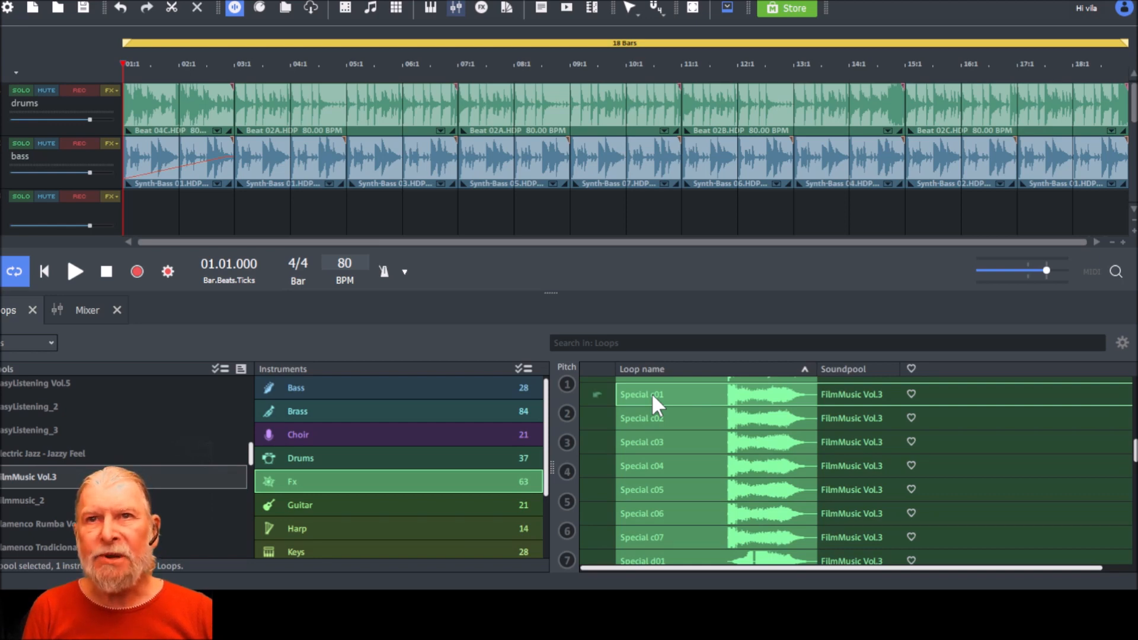
{"action": "scroll", "coordinate": [266, 233], "scroll_direction": "down", "scroll_amount": 1}
{"action": "left_click_drag", "start_coordinate": [265, 234], "coordinate": [172, 173]}
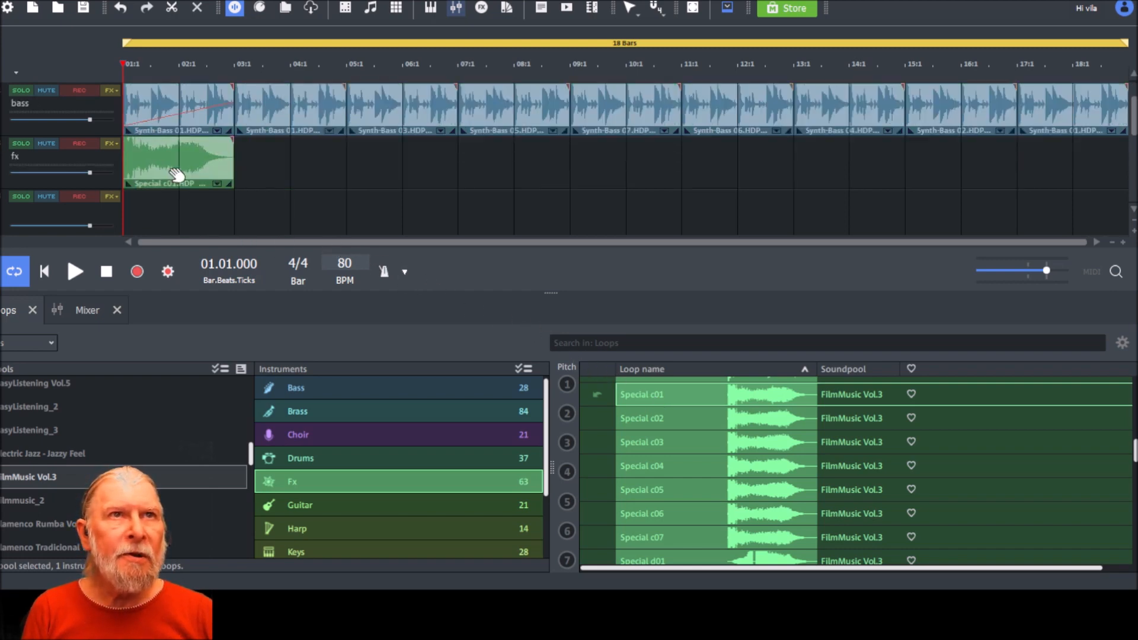
{"action": "left_click", "coordinate": [185, 167]}
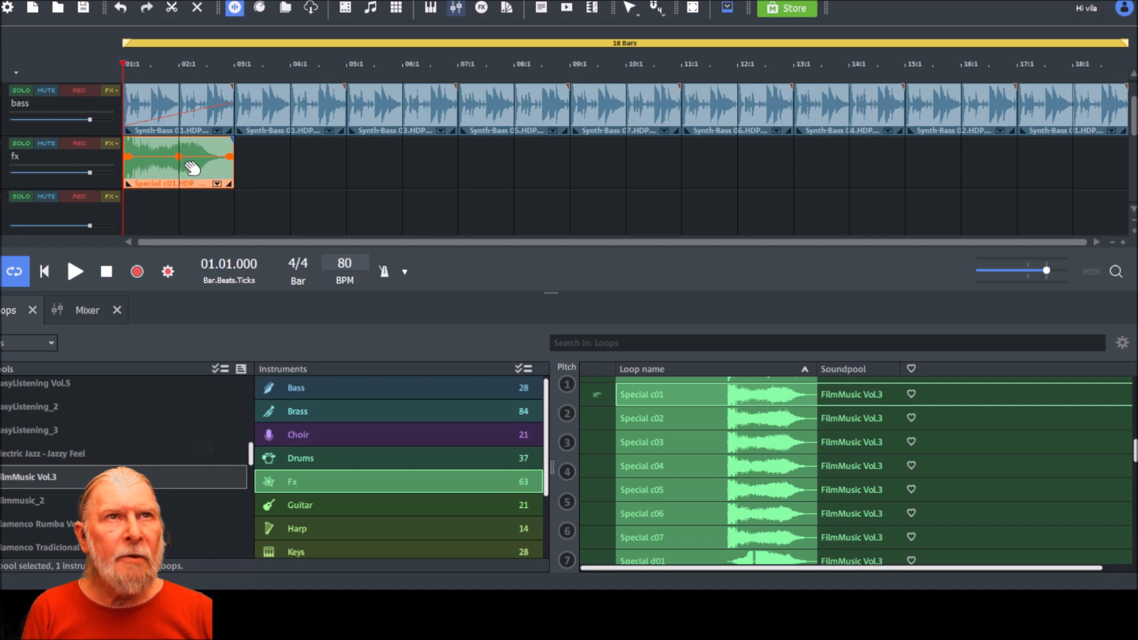
{"action": "left_click", "coordinate": [249, 175]}
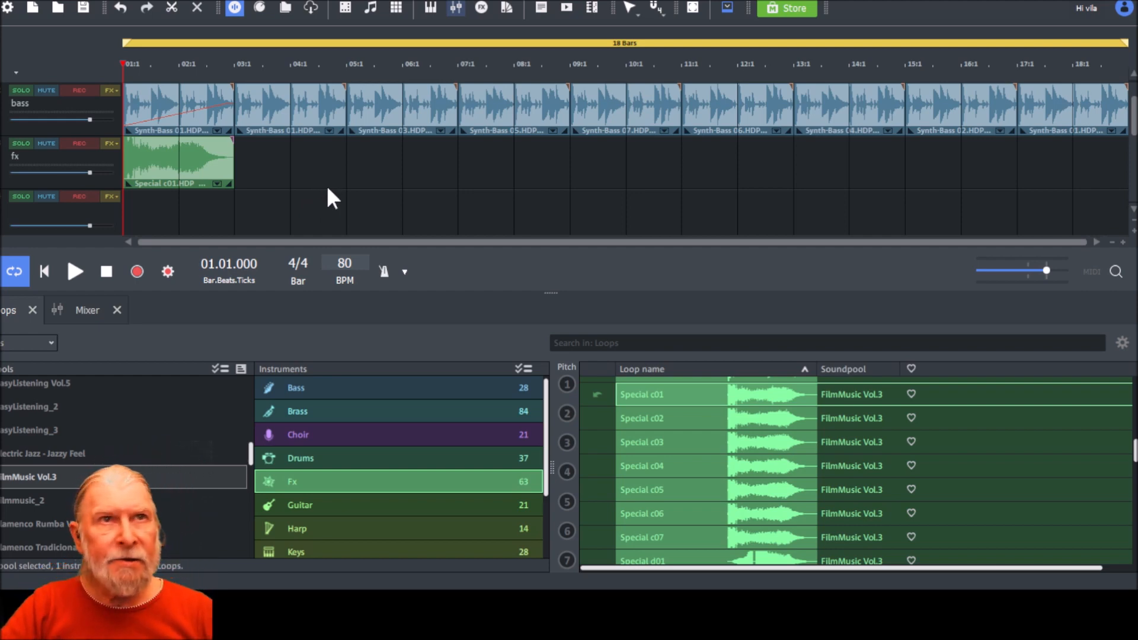
- Play the first two bars with the new effect and return the playhead to bar 1
{"action": "left_click", "coordinate": [76, 272]}
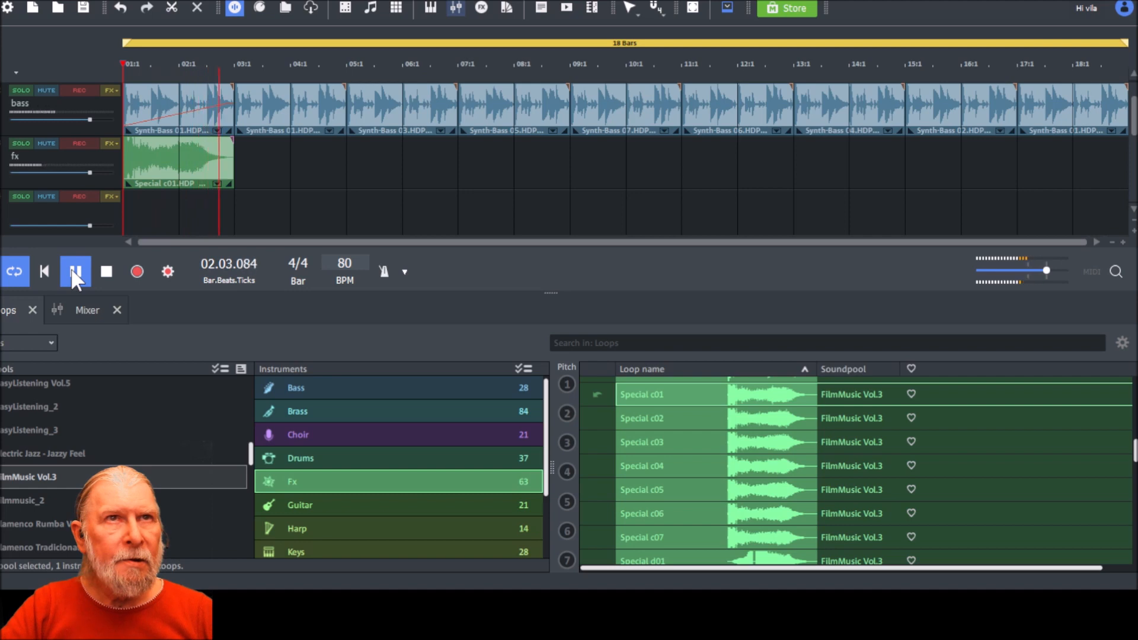
{"action": "left_click", "coordinate": [75, 272]}
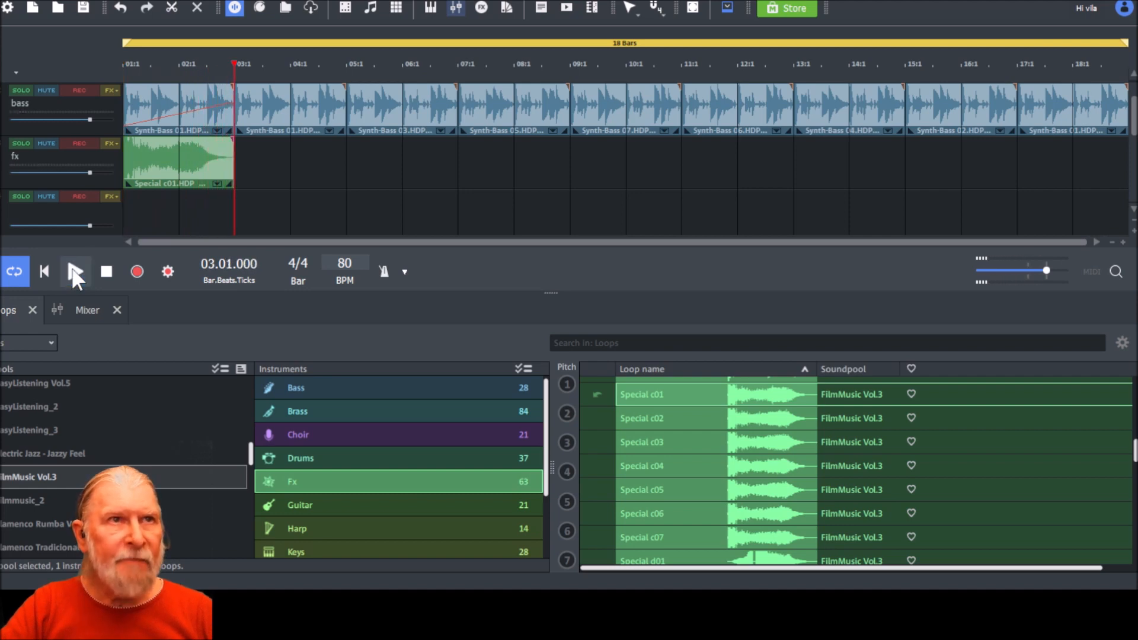
{"action": "left_click_drag", "start_coordinate": [235, 62], "coordinate": [123, 63]}
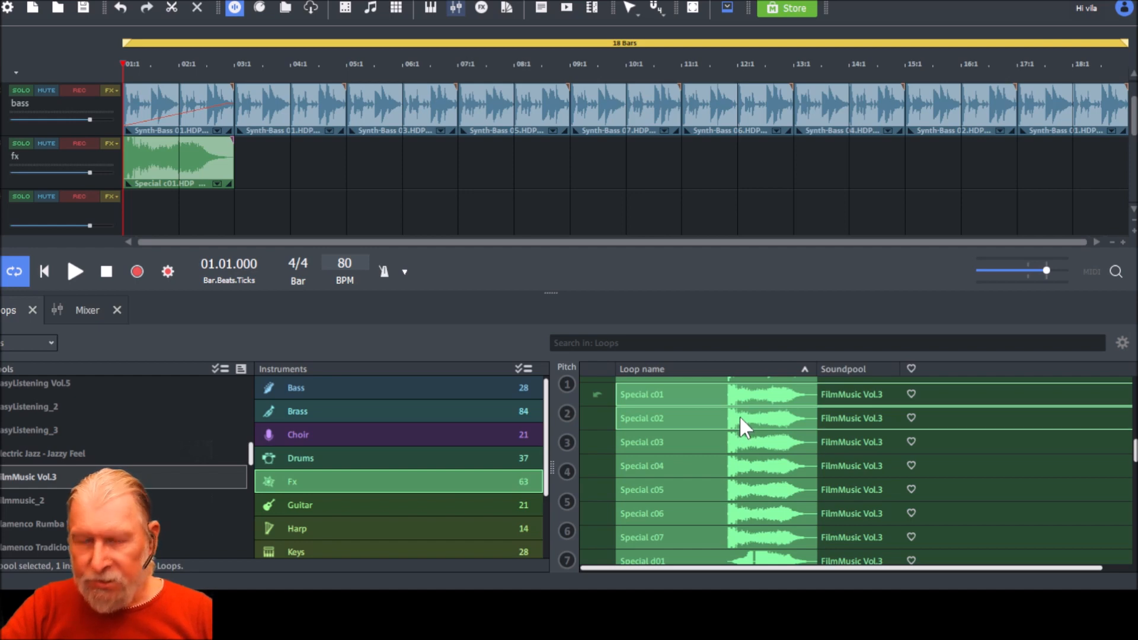
- Preview the Fx loop Special g01 and place it at bar 1 of the fourth track, below Special c01
{"action": "scroll", "coordinate": [720, 409], "scroll_direction": "down", "scroll_amount": 5}
{"action": "scroll", "coordinate": [722, 408], "scroll_direction": "down", "scroll_amount": 3}
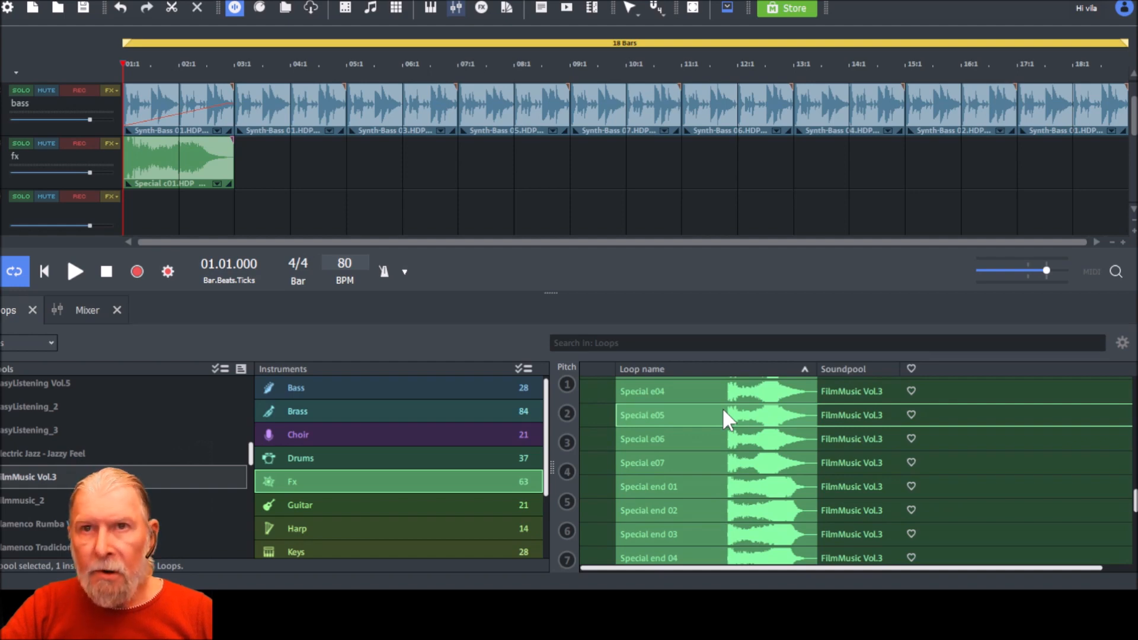
{"action": "scroll", "coordinate": [722, 408], "scroll_direction": "down", "scroll_amount": 3}
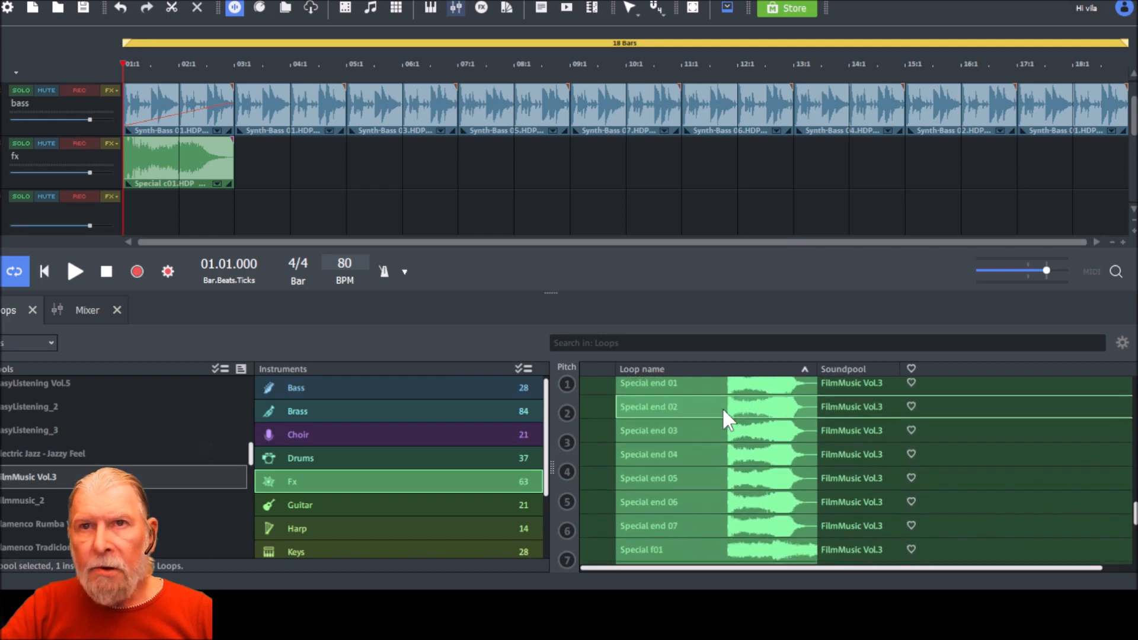
{"action": "scroll", "coordinate": [722, 407], "scroll_direction": "down", "scroll_amount": 2}
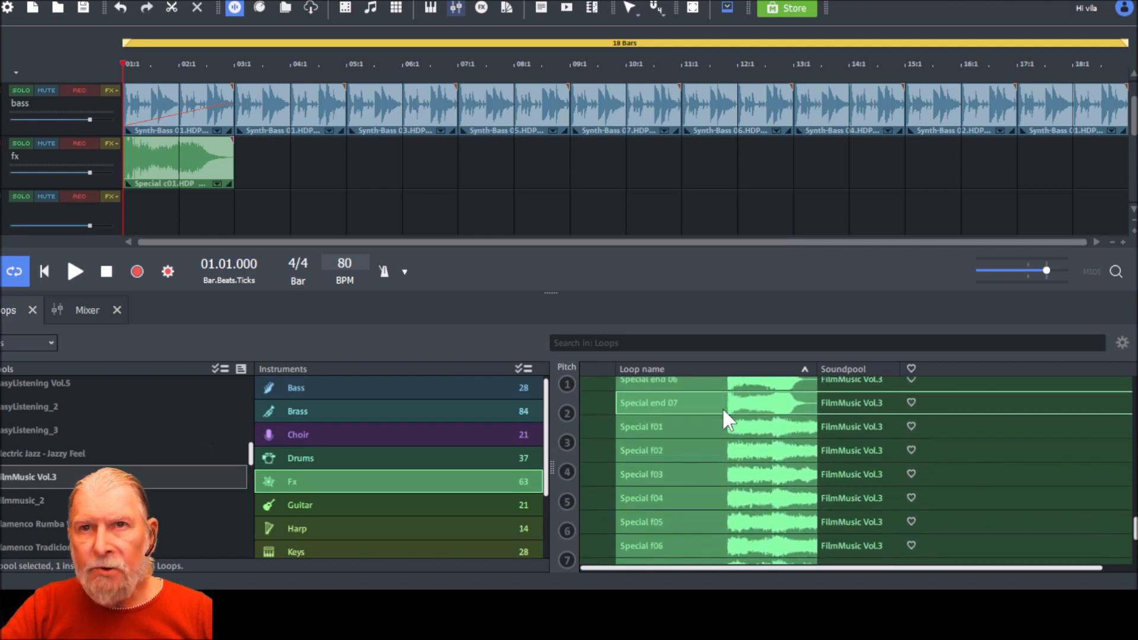
{"action": "scroll", "coordinate": [722, 407], "scroll_direction": "down", "scroll_amount": 4}
{"action": "scroll", "coordinate": [722, 407], "scroll_direction": "down", "scroll_amount": 1}
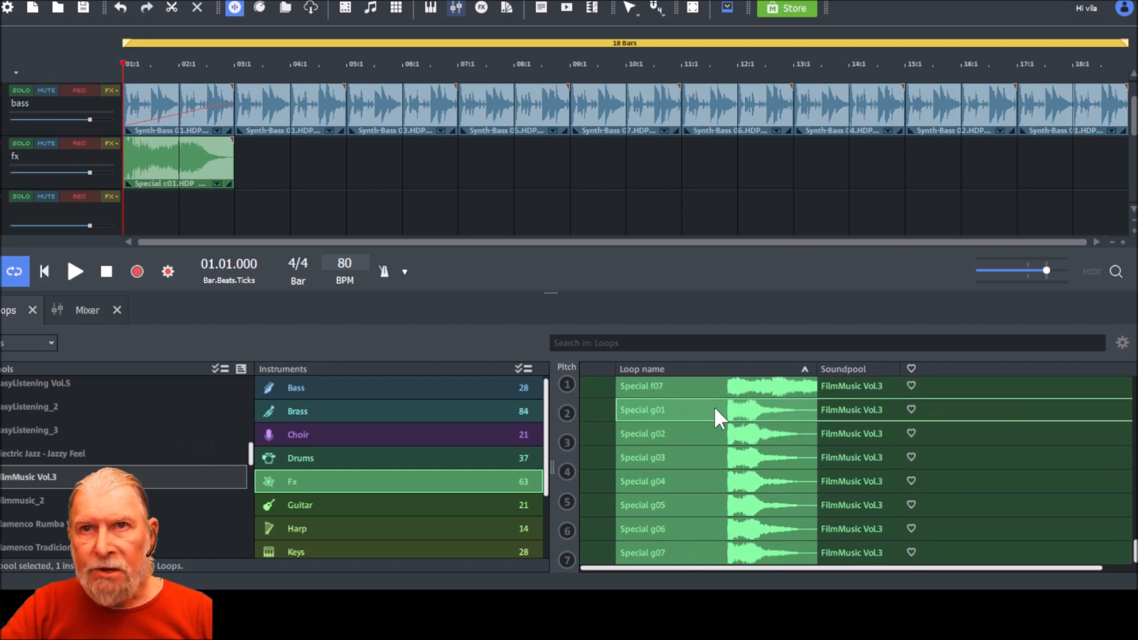
{"action": "left_click", "coordinate": [662, 406]}
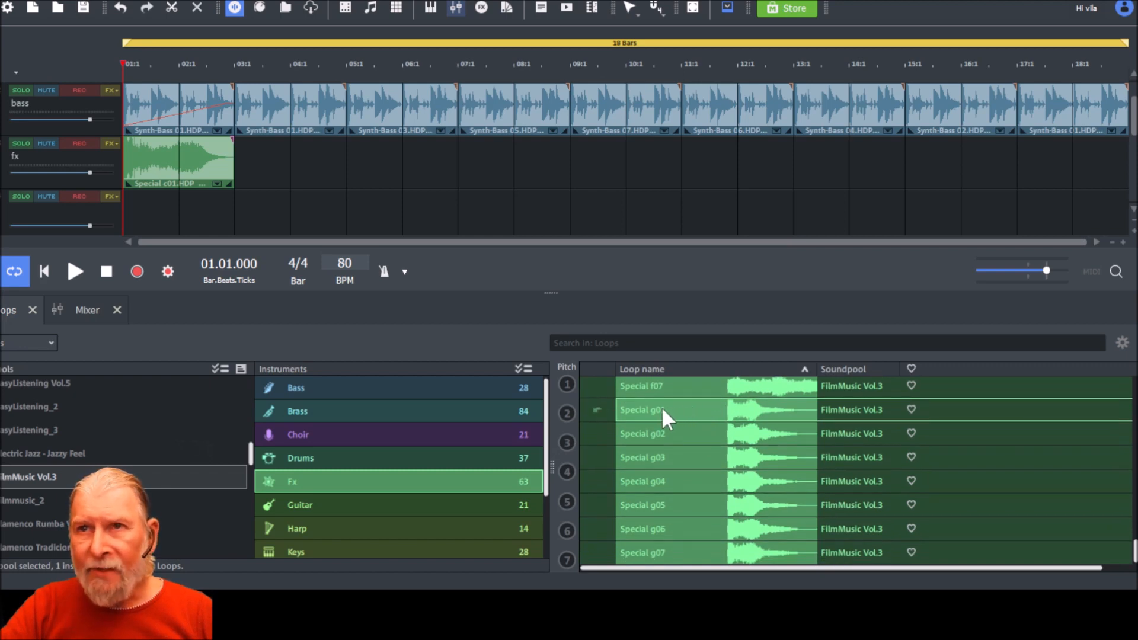
{"action": "left_click_drag", "start_coordinate": [662, 406], "coordinate": [162, 184]}
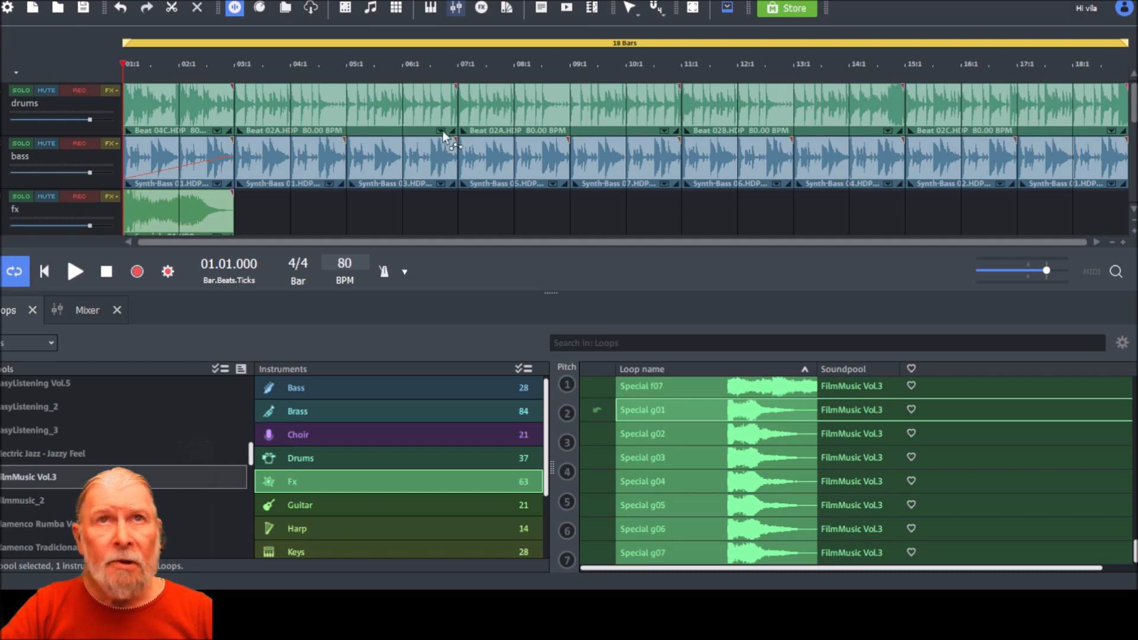
{"action": "scroll", "coordinate": [327, 116], "scroll_direction": "down", "scroll_amount": 1}
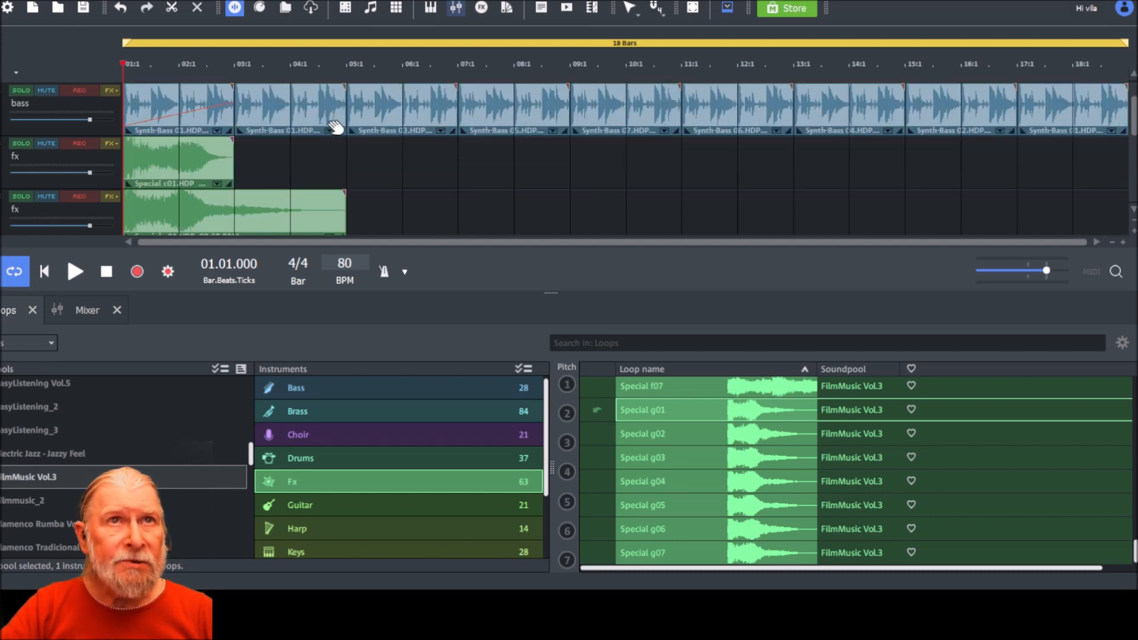
{"action": "scroll", "coordinate": [330, 116], "scroll_direction": "down", "scroll_amount": 1}
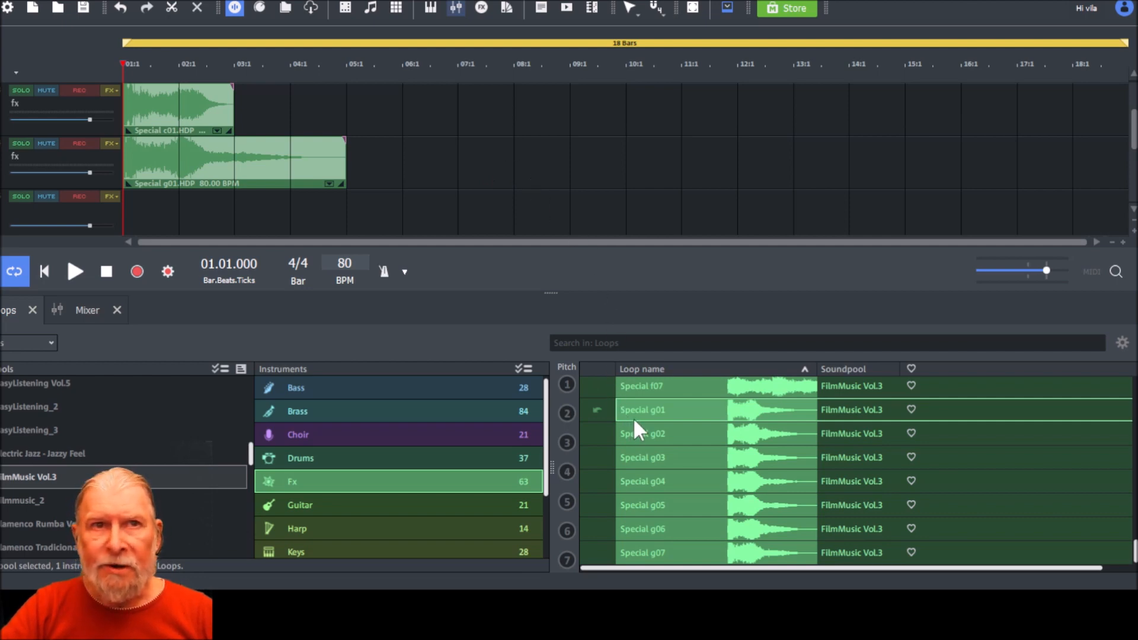
- Find the Fx loop FX Pad a01 in FilmMusic Vol.3 and place it at bar 1 of the fifth track, below Special g01
{"action": "scroll", "coordinate": [641, 417], "scroll_direction": "up", "scroll_amount": 4}
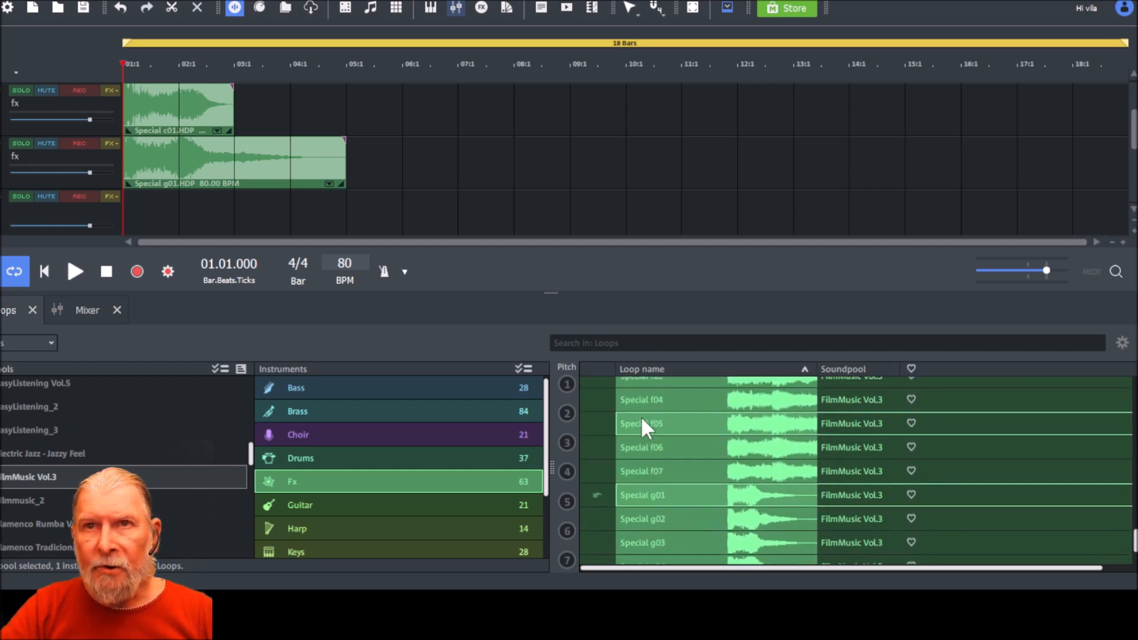
{"action": "scroll", "coordinate": [642, 416], "scroll_direction": "up", "scroll_amount": 5}
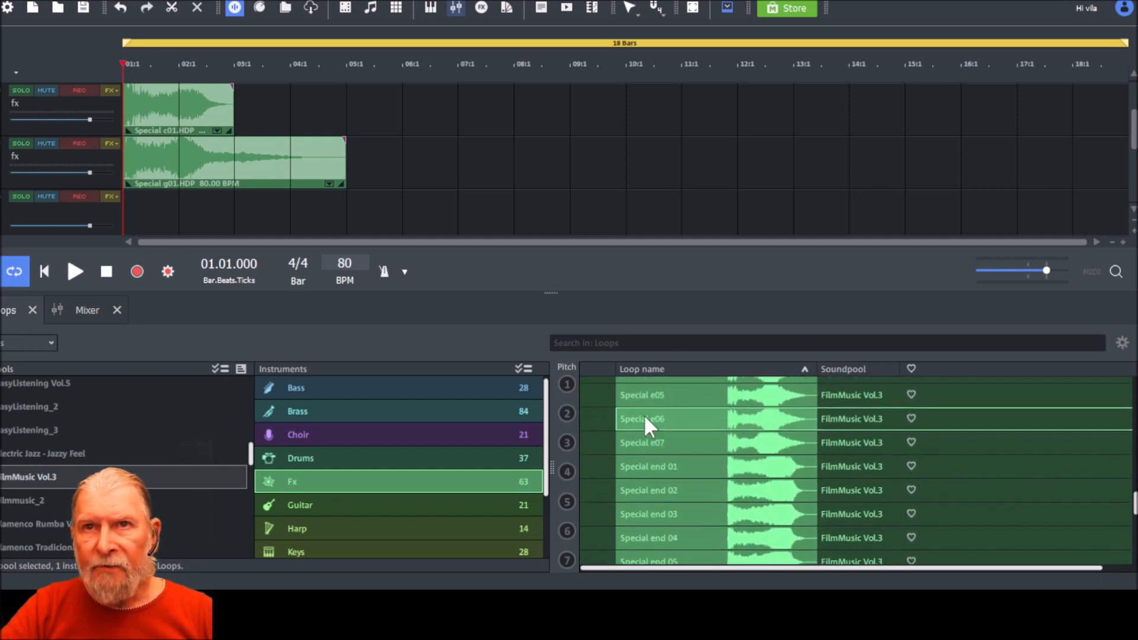
{"action": "scroll", "coordinate": [644, 414], "scroll_direction": "up", "scroll_amount": 5}
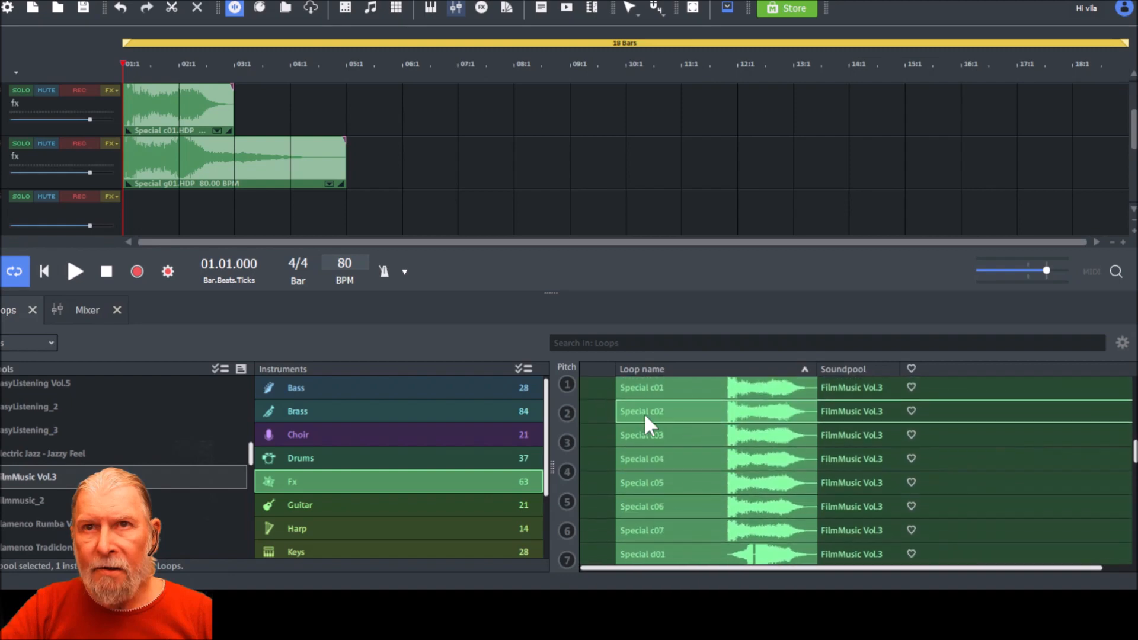
{"action": "scroll", "coordinate": [648, 418], "scroll_direction": "up", "scroll_amount": 5}
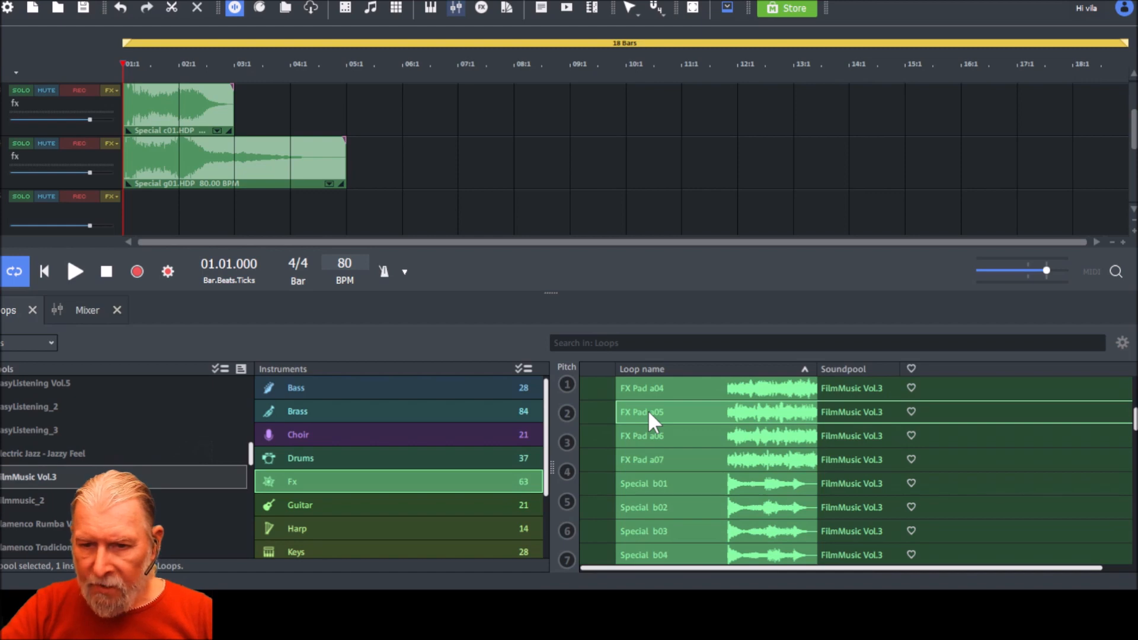
{"action": "scroll", "coordinate": [647, 410], "scroll_direction": "up", "scroll_amount": 1}
{"action": "scroll", "coordinate": [648, 415], "scroll_direction": "up", "scroll_amount": 1}
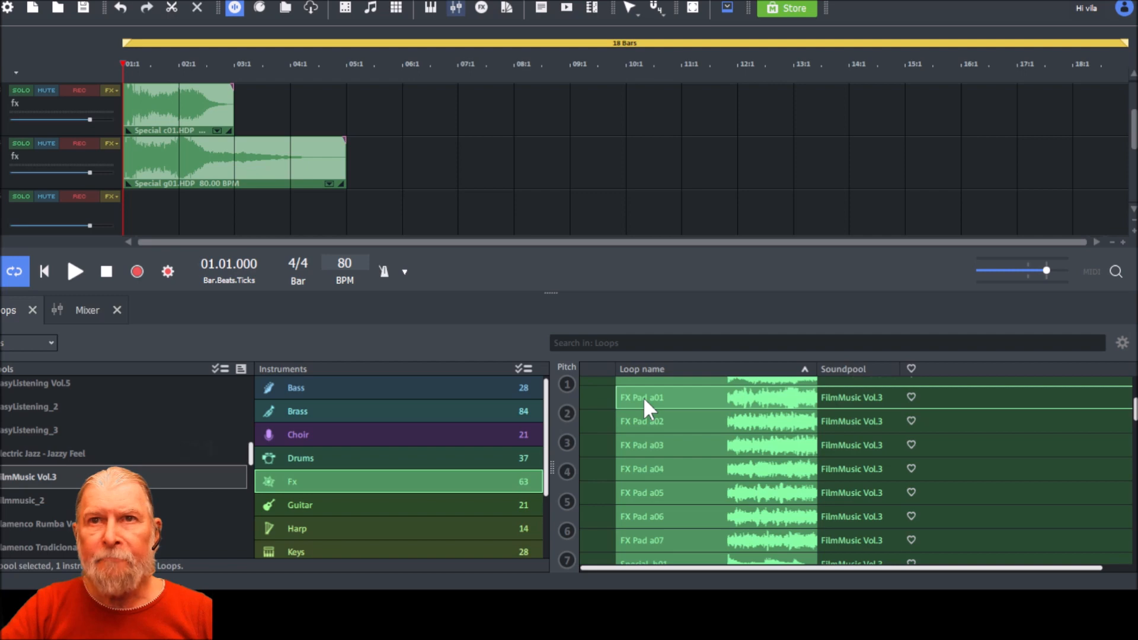
{"action": "left_click_drag", "start_coordinate": [642, 396], "coordinate": [147, 166]}
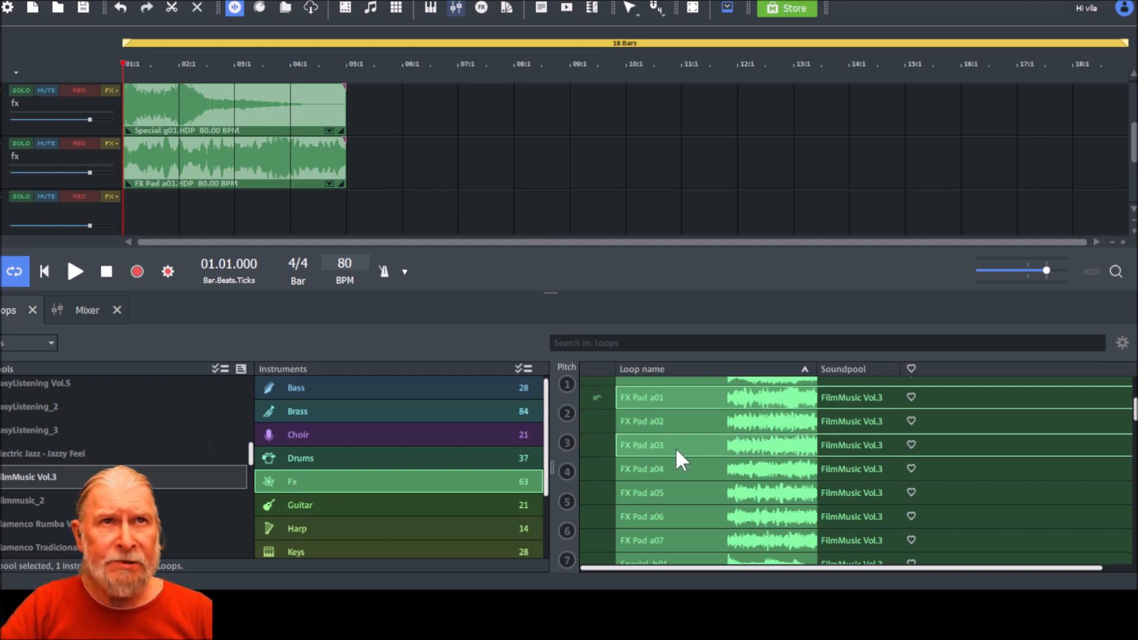
- Add FX Pad a03 at bar 5 and FX Pad a05 at bar 7 of the FX Pad track, trimming each clip to two bars
{"action": "left_click_drag", "start_coordinate": [674, 448], "coordinate": [400, 123]}
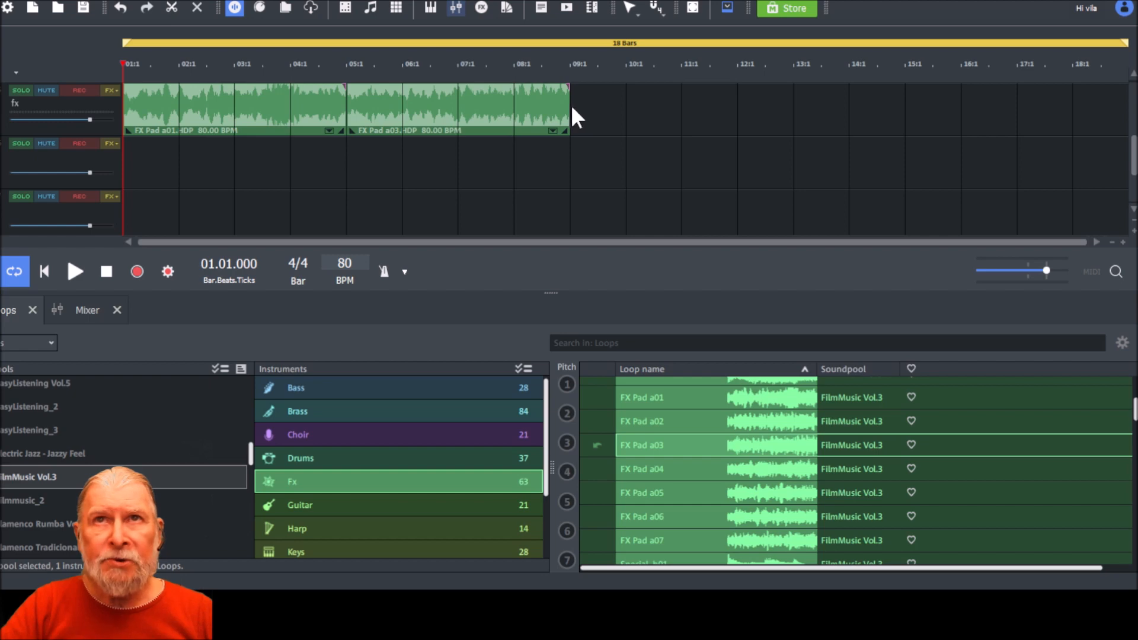
{"action": "left_click_drag", "start_coordinate": [569, 109], "coordinate": [463, 111]}
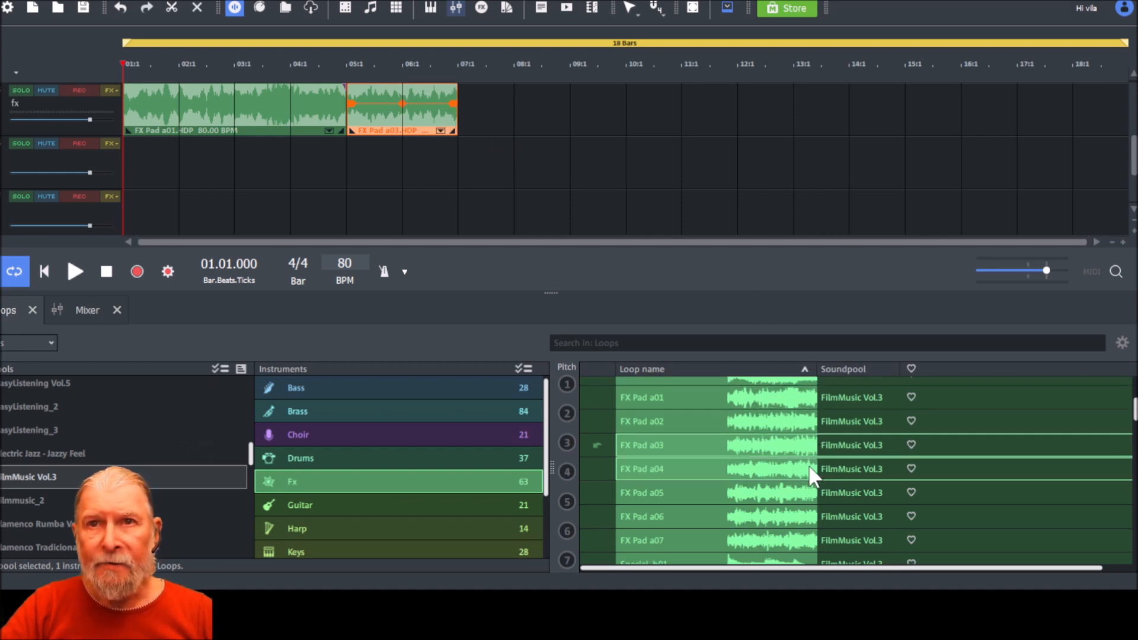
{"action": "left_click", "coordinate": [787, 492]}
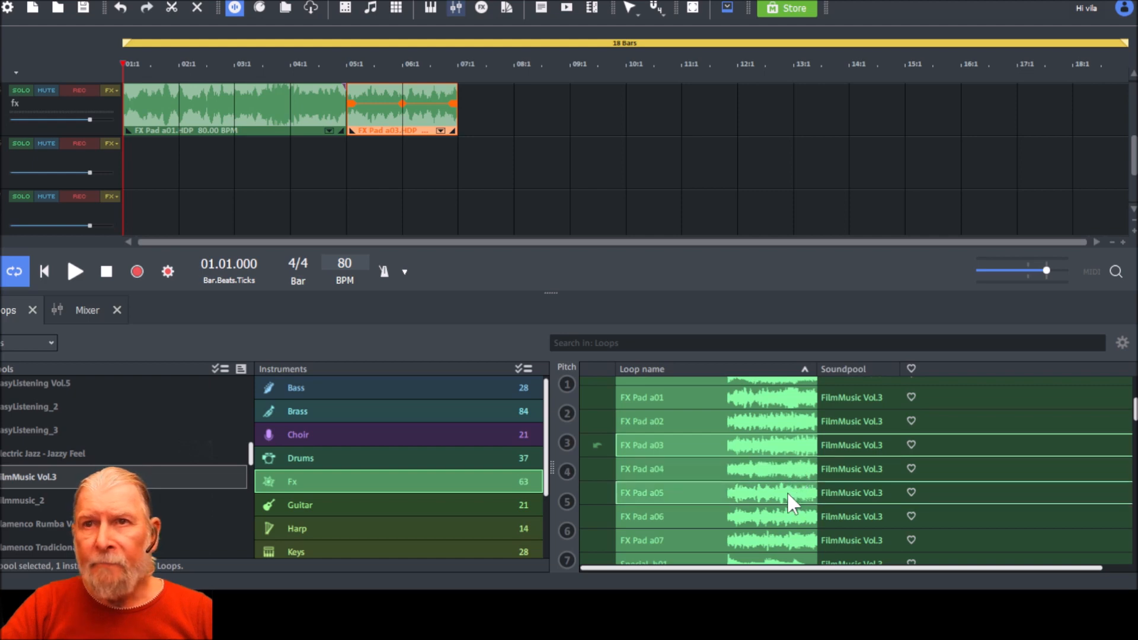
{"action": "left_click_drag", "start_coordinate": [786, 492], "coordinate": [506, 201]}
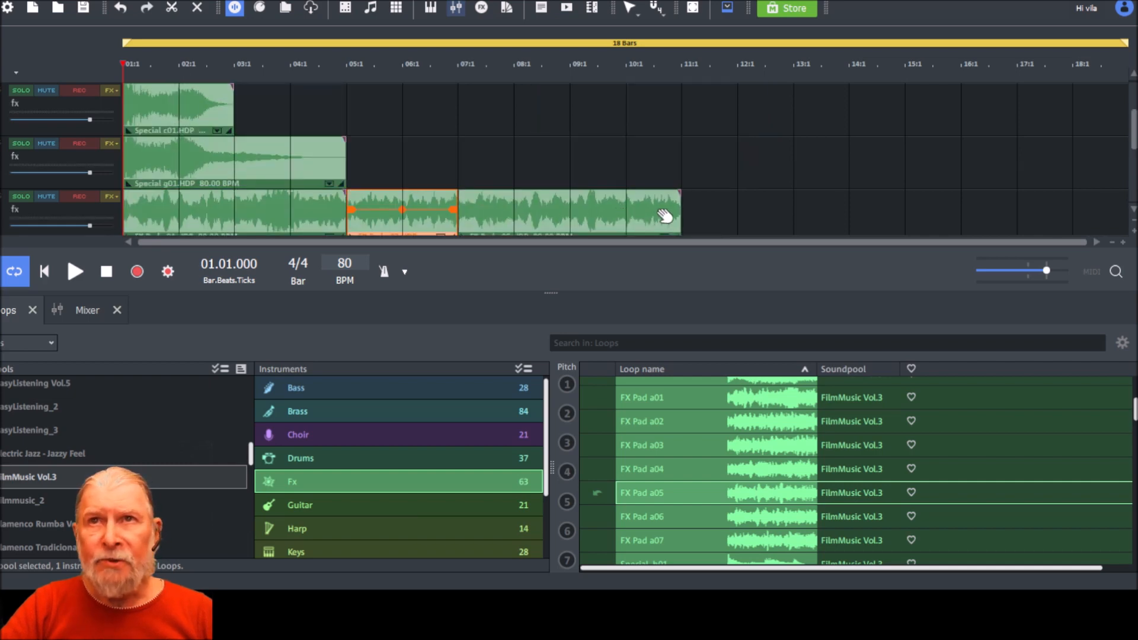
{"action": "left_click", "coordinate": [670, 218]}
{"action": "left_click_drag", "start_coordinate": [591, 209], "coordinate": [686, 208]}
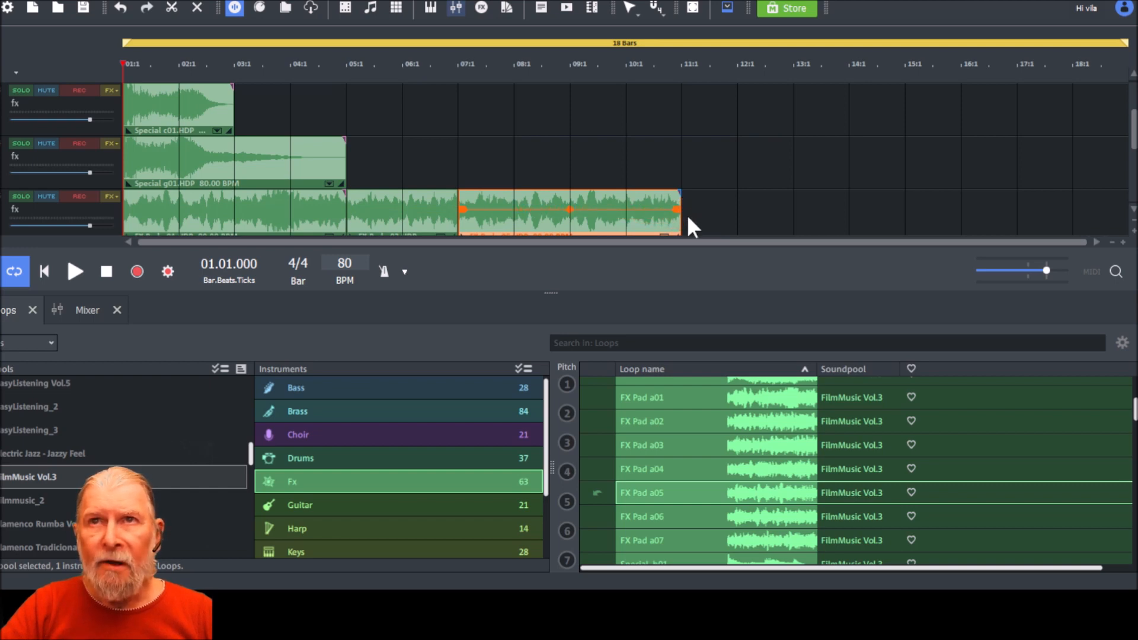
{"action": "left_click", "coordinate": [705, 221]}
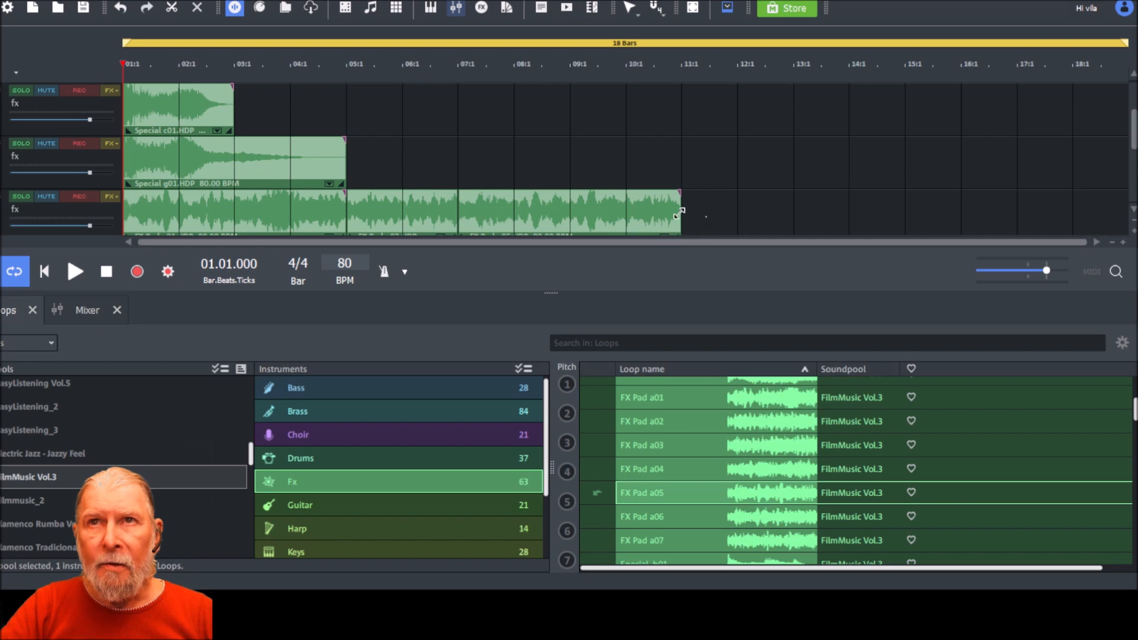
{"action": "left_click_drag", "start_coordinate": [682, 220], "coordinate": [575, 222]}
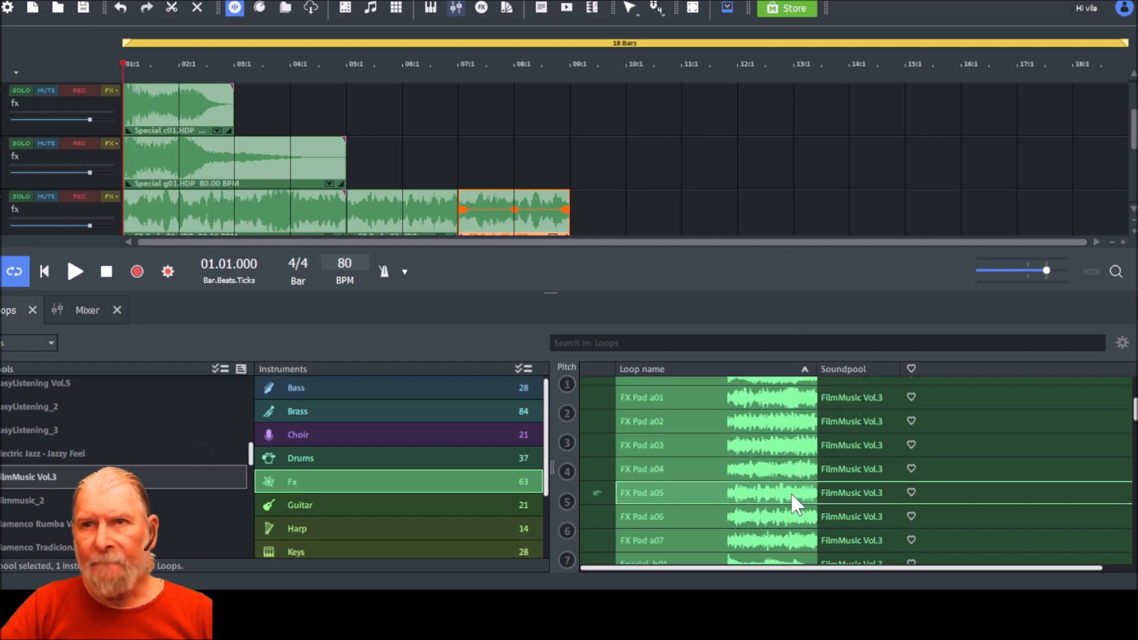
- Place FX Pad a07 at bar 9, directly after FX Pad a05, and shorten it to two bars
{"action": "left_click", "coordinate": [784, 539]}
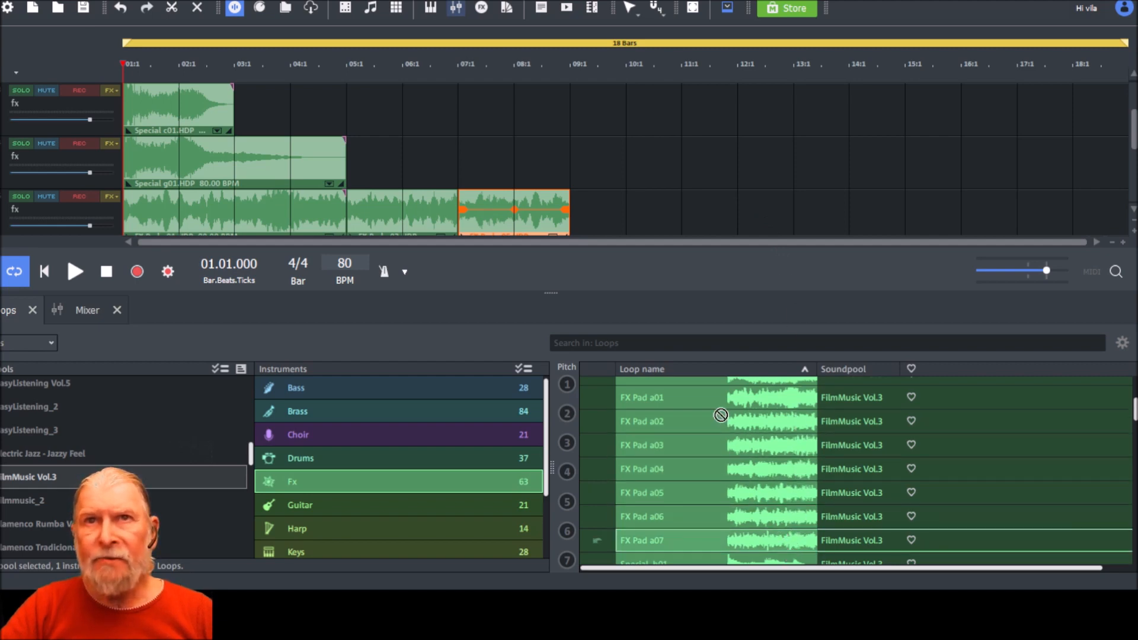
{"action": "left_click_drag", "start_coordinate": [662, 242], "coordinate": [632, 180]}
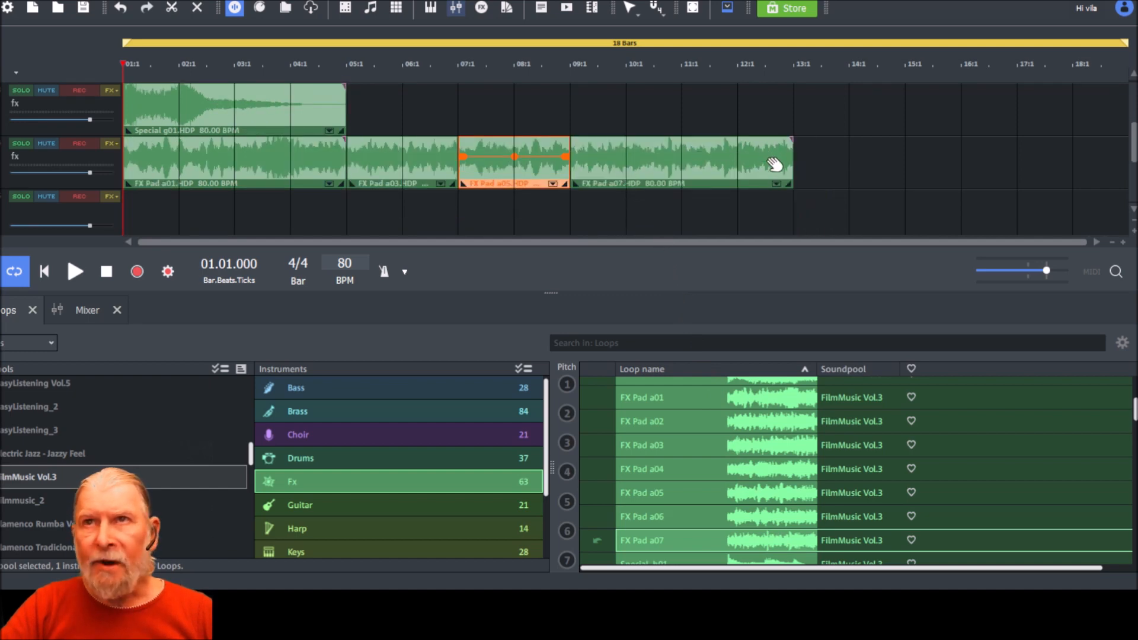
{"action": "left_click", "coordinate": [800, 175]}
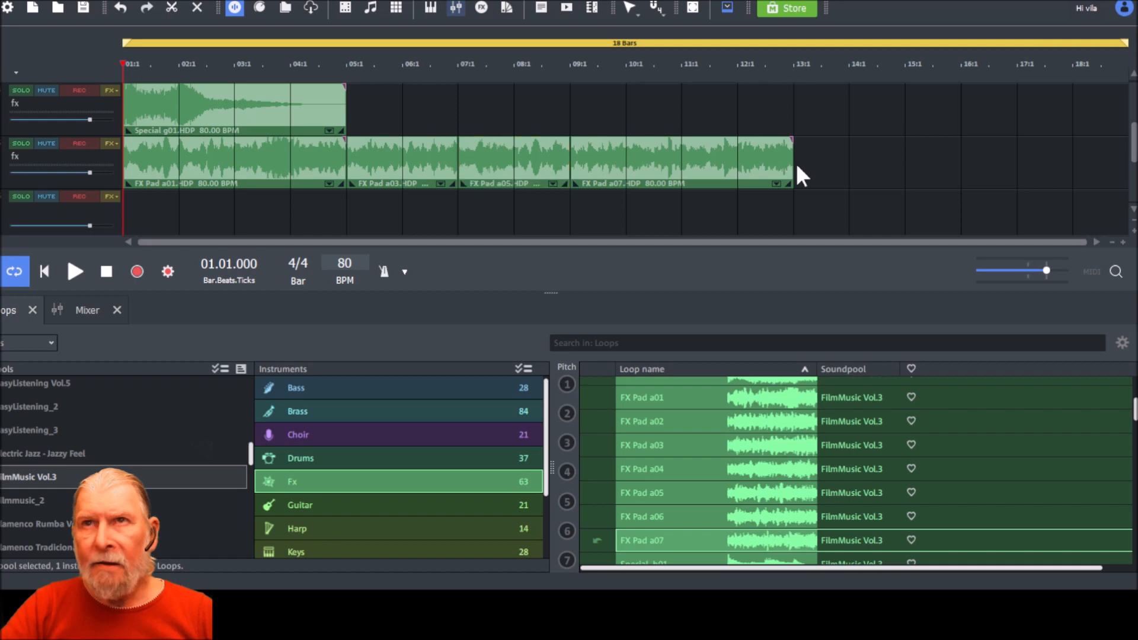
{"action": "left_click", "coordinate": [744, 161]}
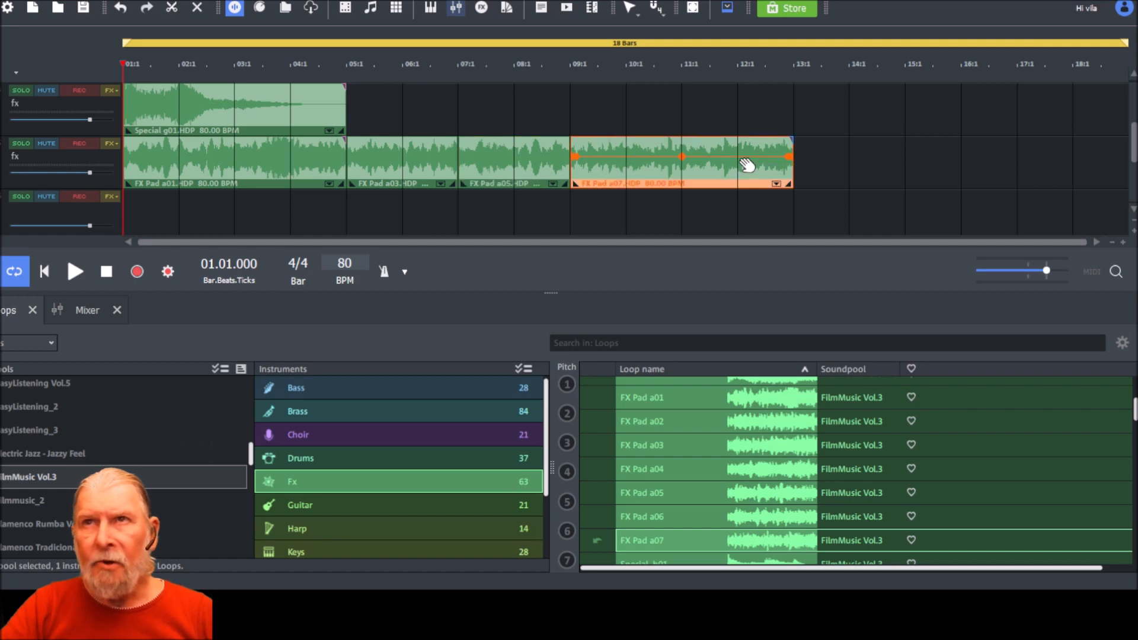
{"action": "left_click", "coordinate": [838, 176]}
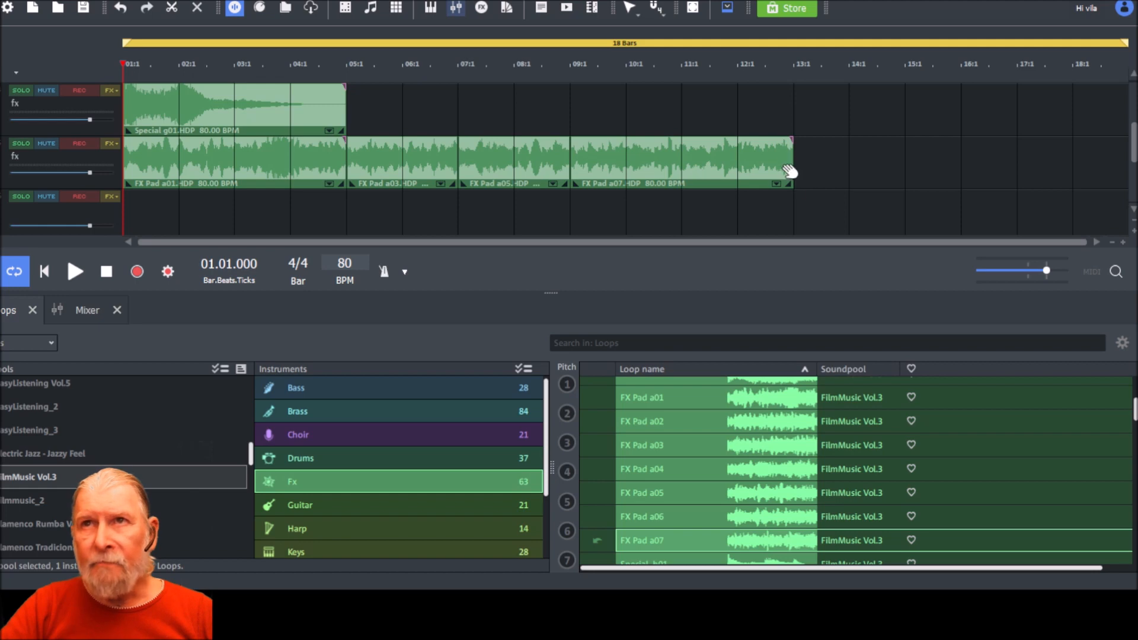
{"action": "left_click_drag", "start_coordinate": [791, 169], "coordinate": [685, 167]}
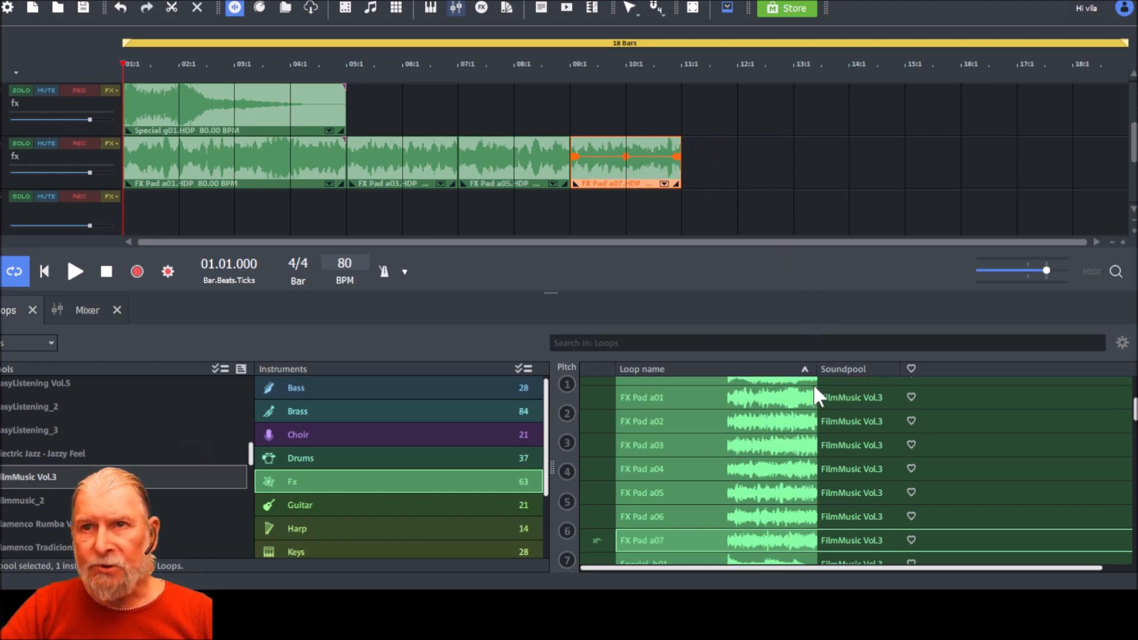
- Continue the FX Pad track with FX Pad a06 at bar 11 and FX Pad a04 at bar 13, each shortened to two bars
{"action": "left_click_drag", "start_coordinate": [786, 509], "coordinate": [735, 131]}
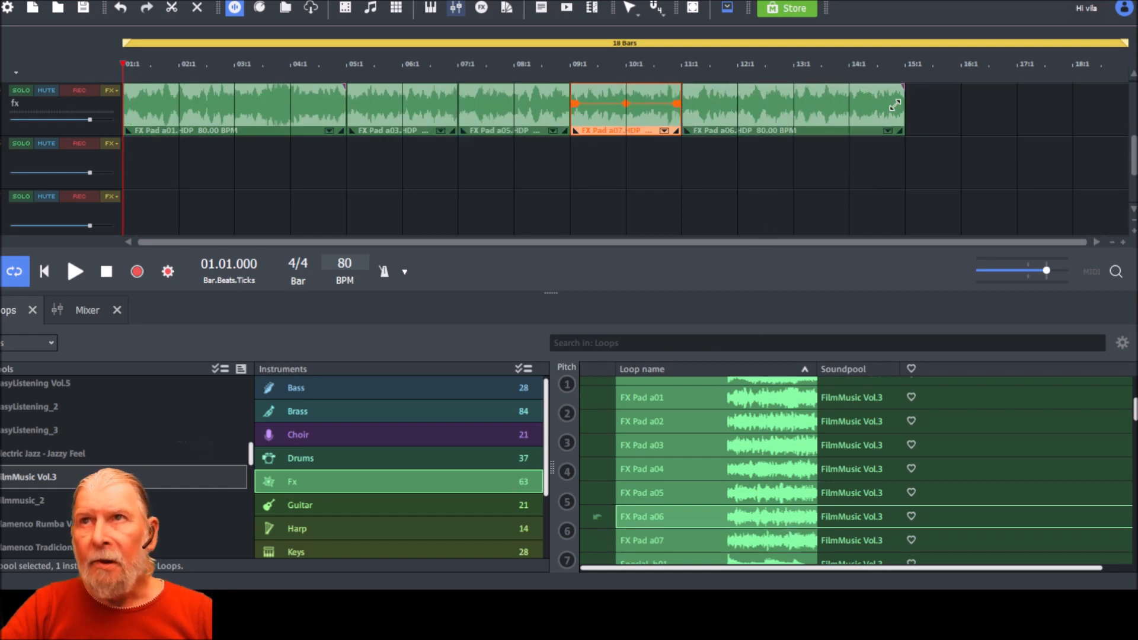
{"action": "left_click_drag", "start_coordinate": [902, 113], "coordinate": [795, 117]}
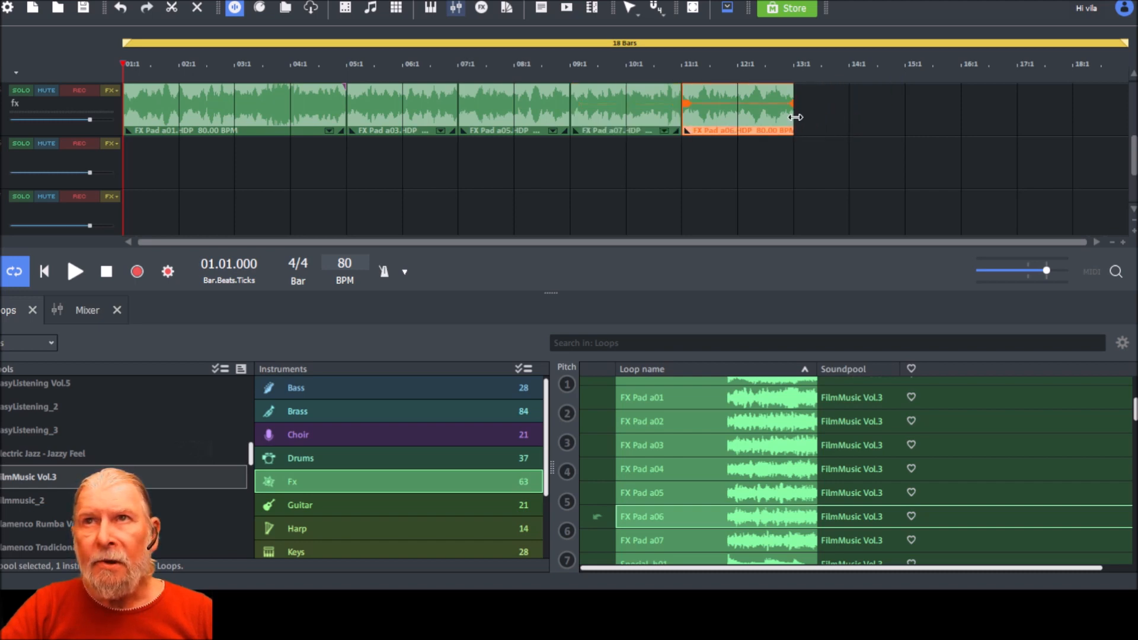
{"action": "left_click_drag", "start_coordinate": [802, 472], "coordinate": [845, 96]}
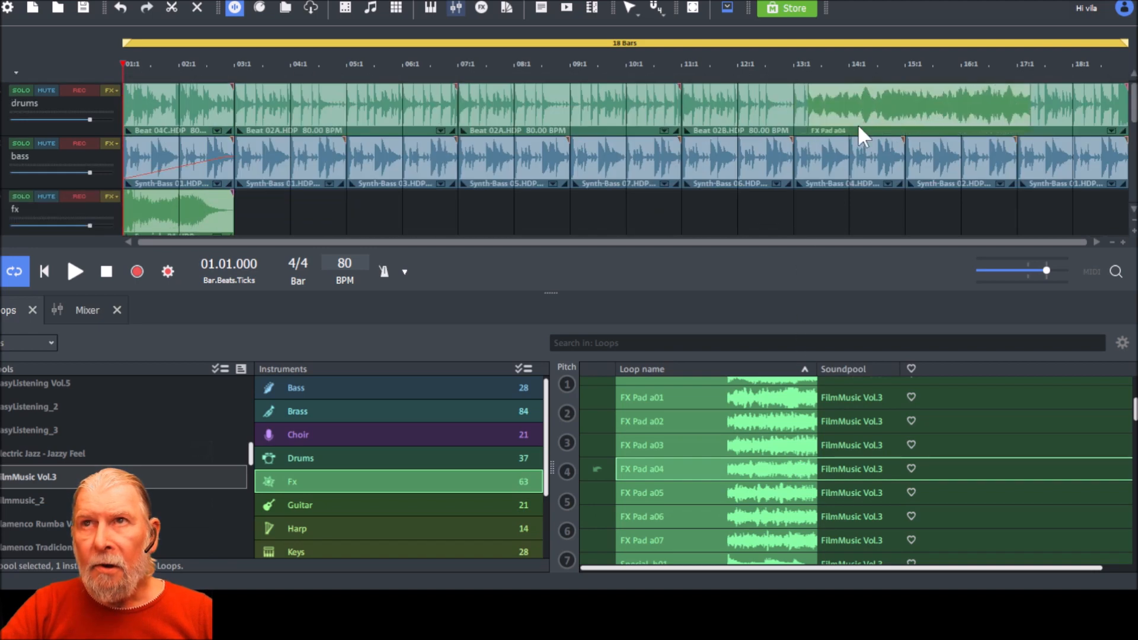
{"action": "left_click_drag", "start_coordinate": [858, 127], "coordinate": [851, 218]}
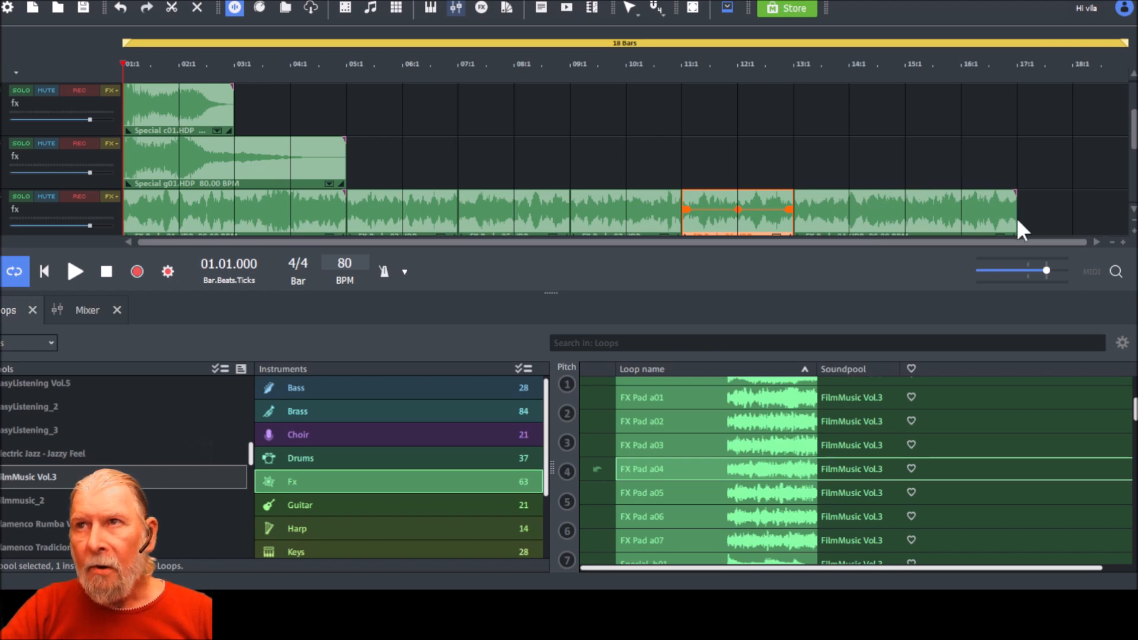
{"action": "left_click_drag", "start_coordinate": [1015, 216], "coordinate": [906, 226]}
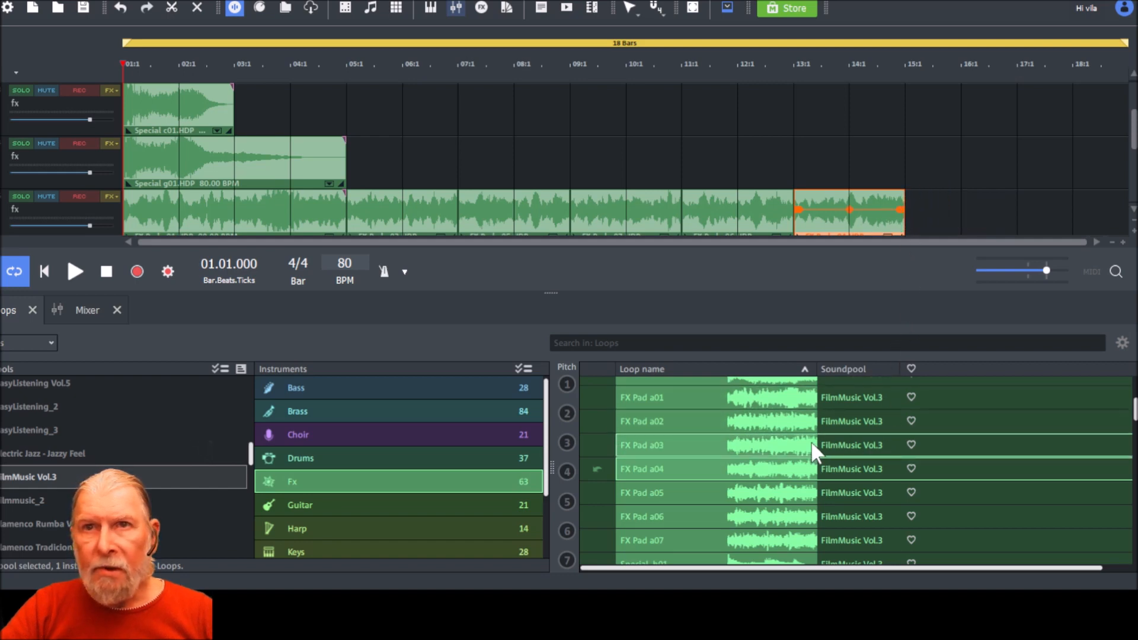
- Place FX Pad a02 at bar 15 of the FX Pad track and trim it to end at bar 17
{"action": "left_click_drag", "start_coordinate": [792, 422], "coordinate": [960, 183]}
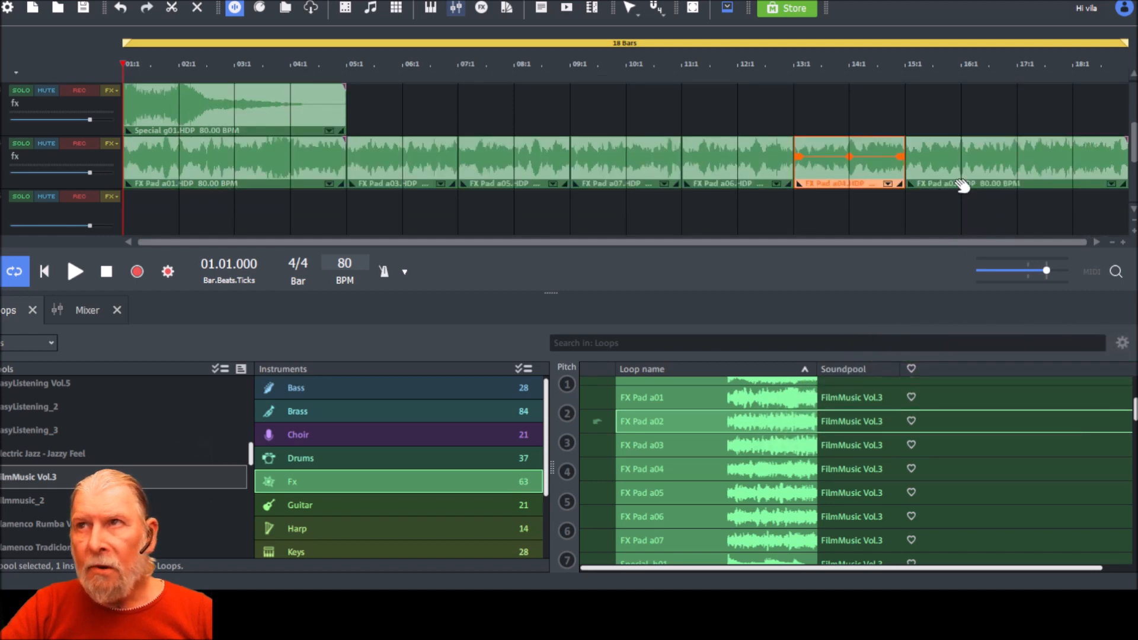
{"action": "left_click", "coordinate": [1125, 172]}
{"action": "left_click_drag", "start_coordinate": [1125, 172], "coordinate": [1018, 180]}
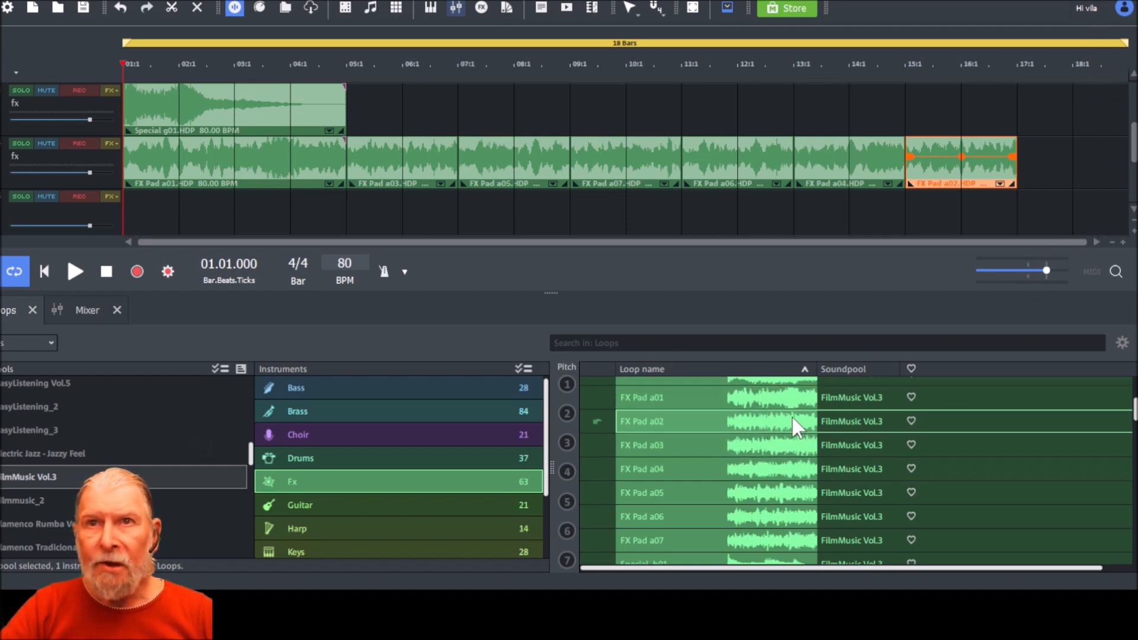
- Add another FX Pad a01 clip, shorten it to two bars, and fit it at bar 17 to complete the FX Pad track
{"action": "left_click_drag", "start_coordinate": [784, 397], "coordinate": [934, 177]}
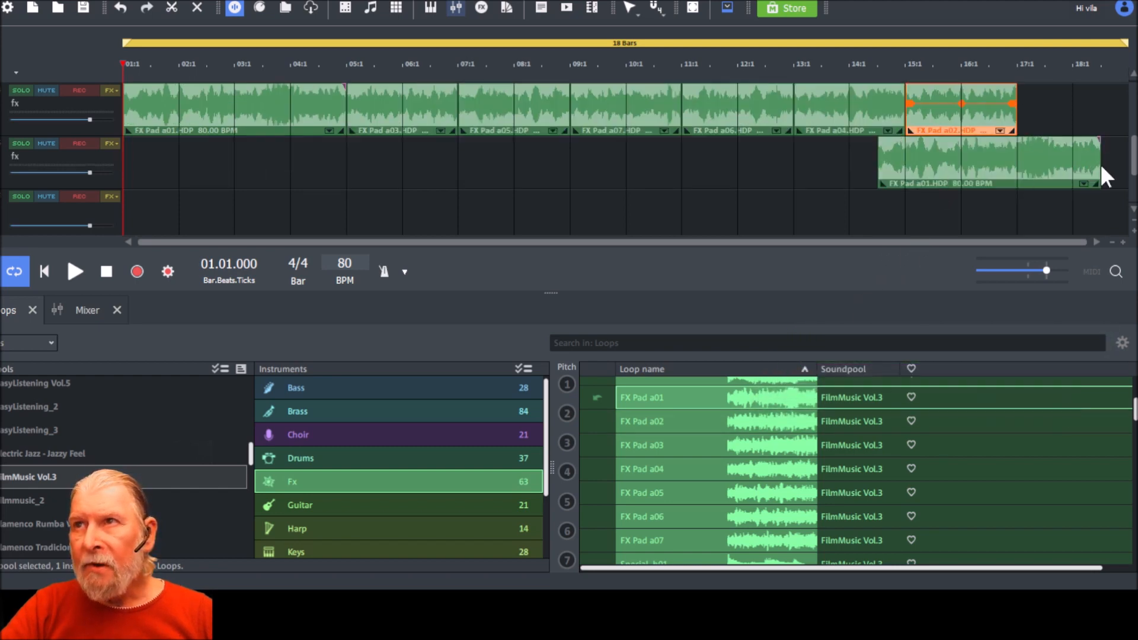
{"action": "left_click", "coordinate": [1098, 166]}
{"action": "left_click_drag", "start_coordinate": [1092, 169], "coordinate": [1024, 173]}
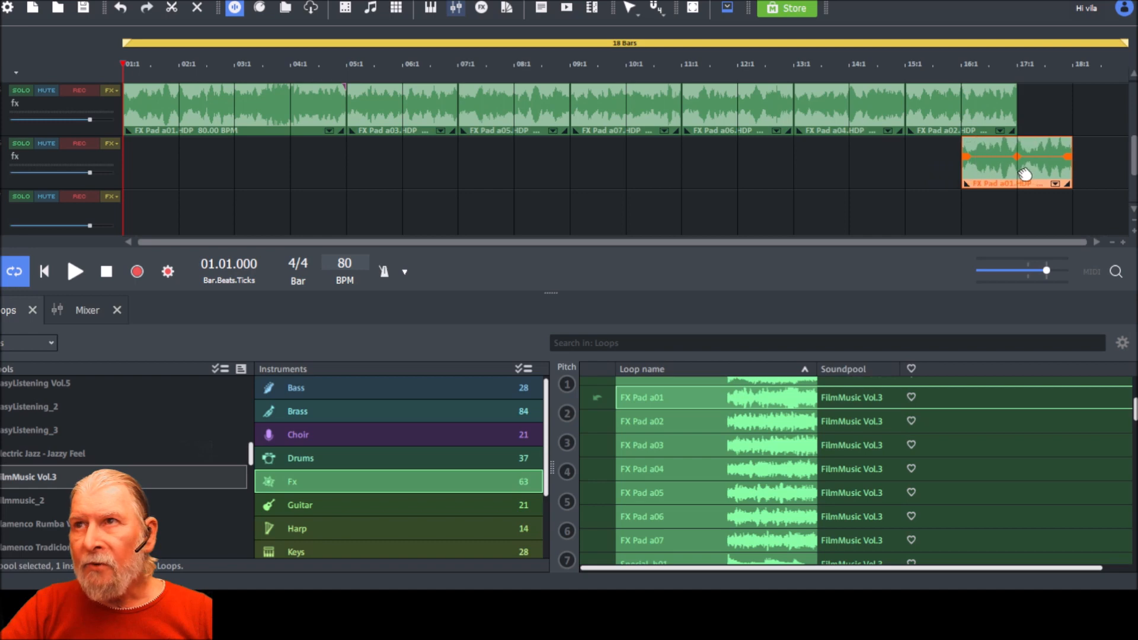
{"action": "left_click_drag", "start_coordinate": [1025, 173], "coordinate": [1084, 123]}
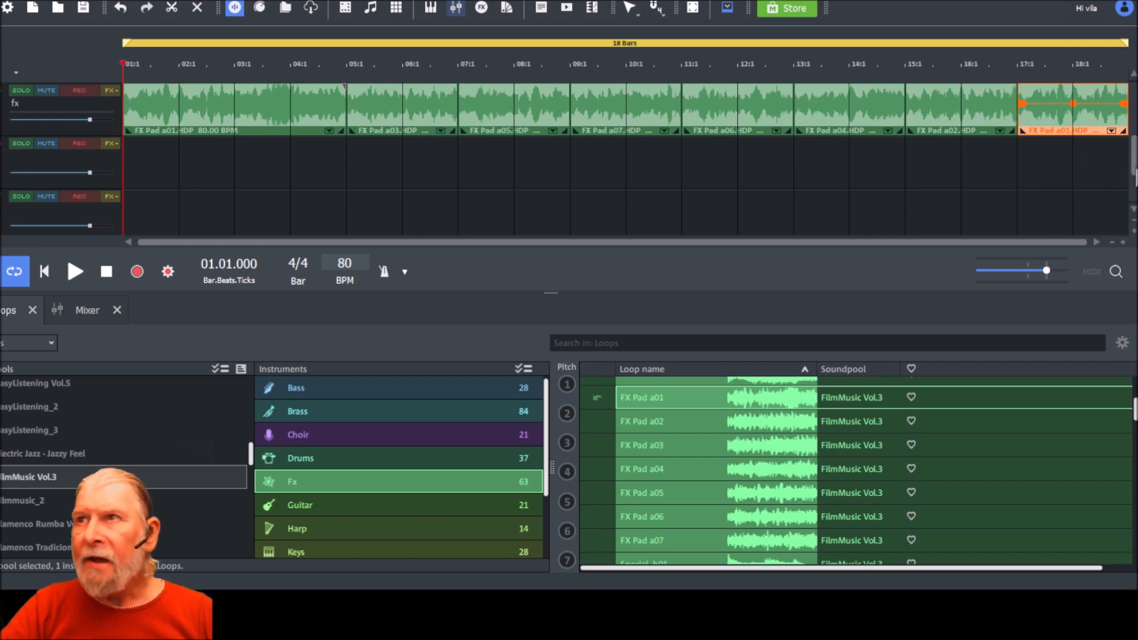
- Review the arranged tracks, play the first six bars of the song, and return the playhead to bar 1
{"action": "left_click_drag", "start_coordinate": [1132, 155], "coordinate": [1133, 122]}
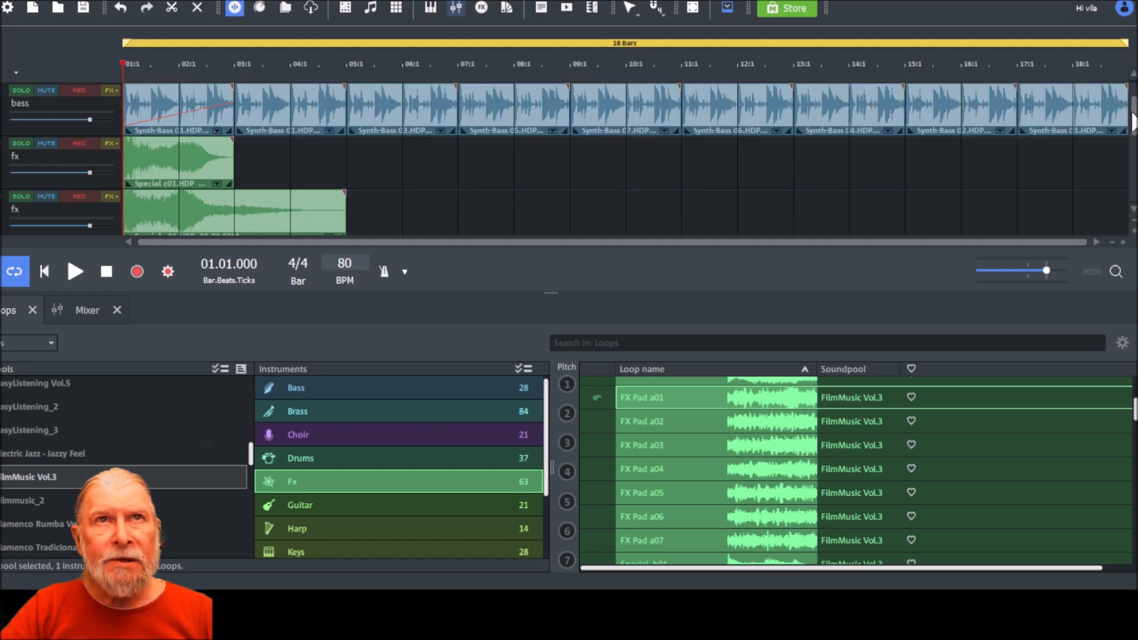
{"action": "left_click_drag", "start_coordinate": [1134, 122], "coordinate": [1135, 142]}
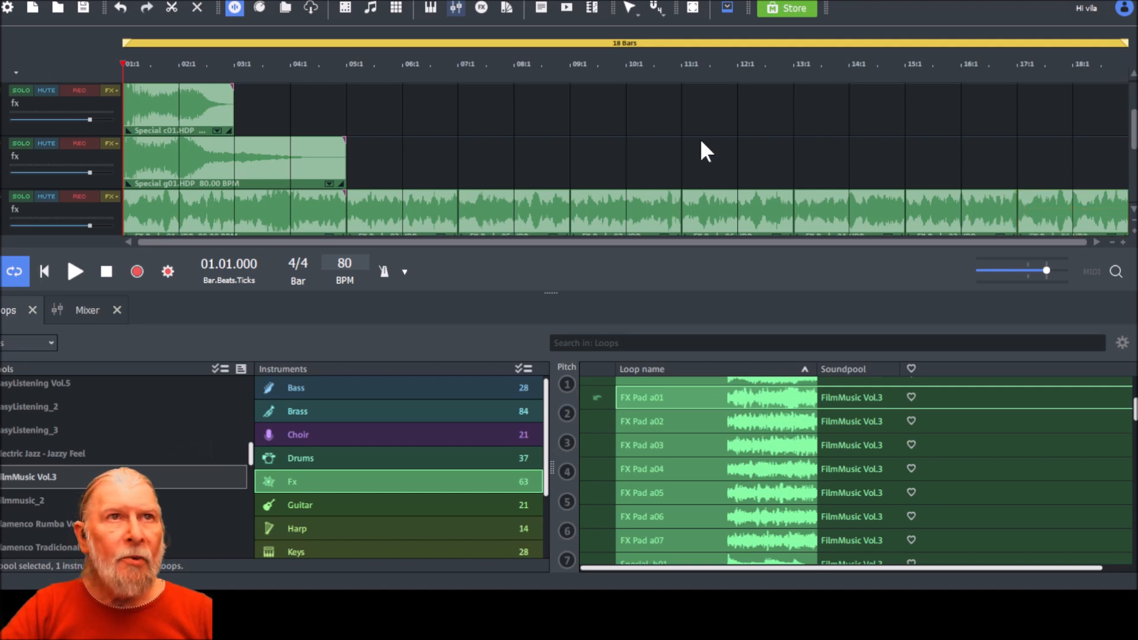
{"action": "left_click", "coordinate": [70, 272]}
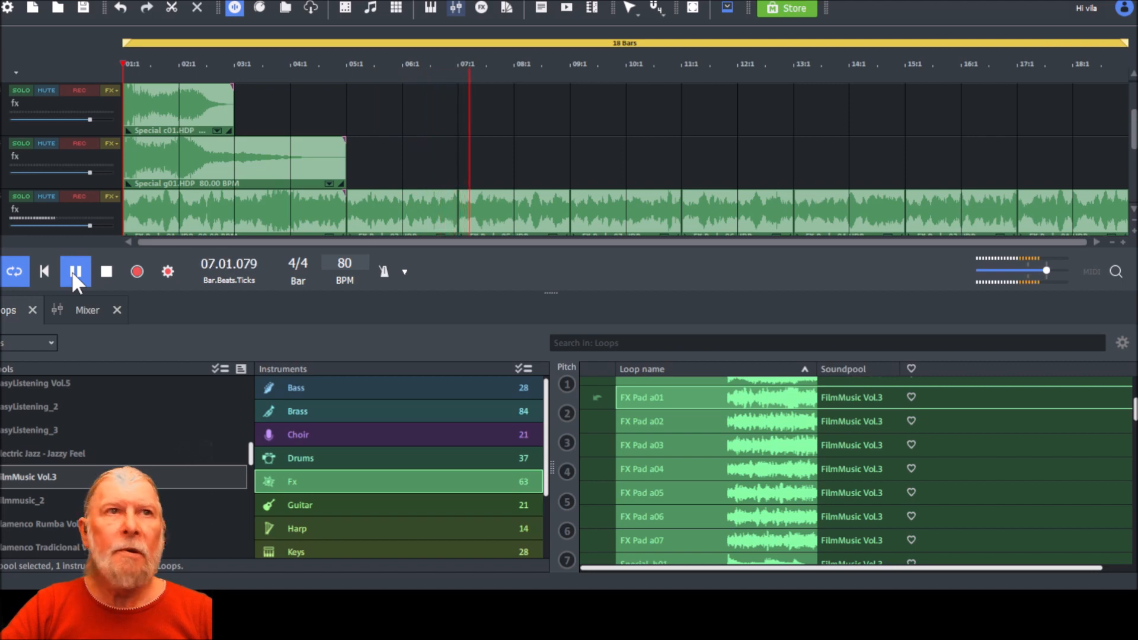
{"action": "left_click", "coordinate": [106, 272]}
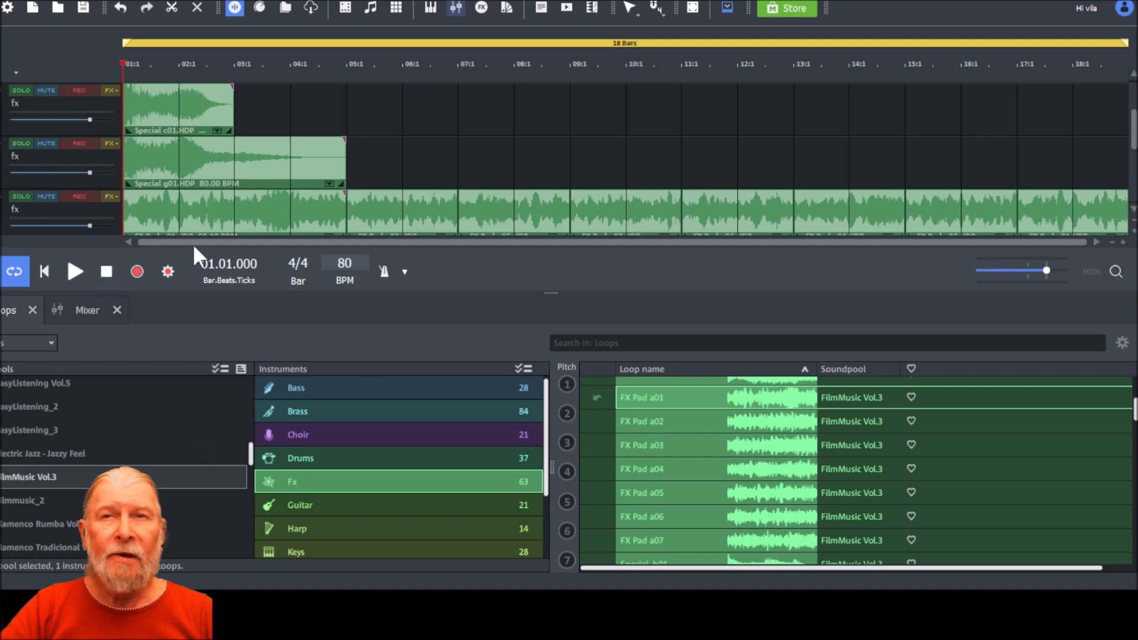
- Place the Guitar fl 01 loop from the Guitar instruments at bar 3 of the empty track below the FX Pad track
{"action": "scroll", "coordinate": [296, 171], "scroll_direction": "down", "scroll_amount": 1}
{"action": "scroll", "coordinate": [298, 171], "scroll_direction": "down", "scroll_amount": 1}
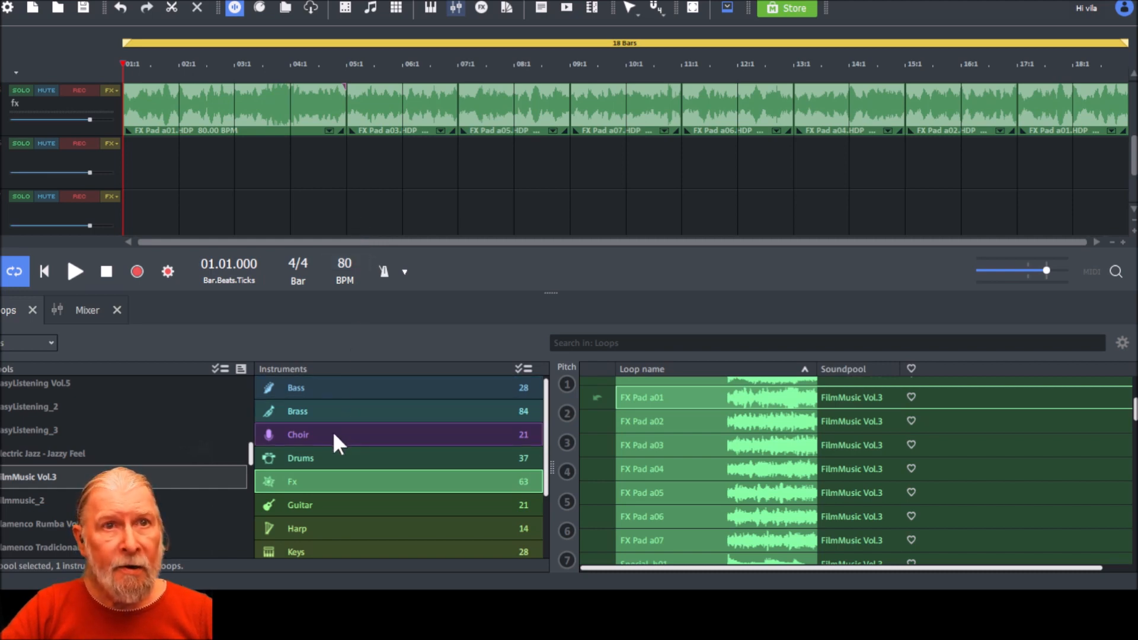
{"action": "left_click", "coordinate": [337, 500]}
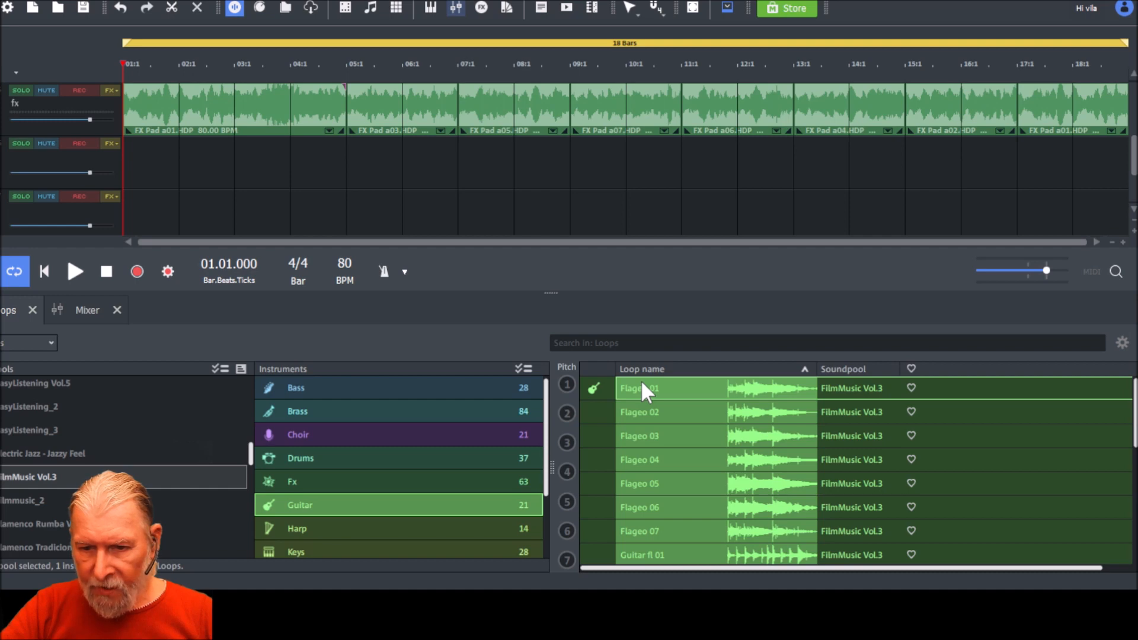
{"action": "scroll", "coordinate": [641, 379], "scroll_direction": "down", "scroll_amount": 2}
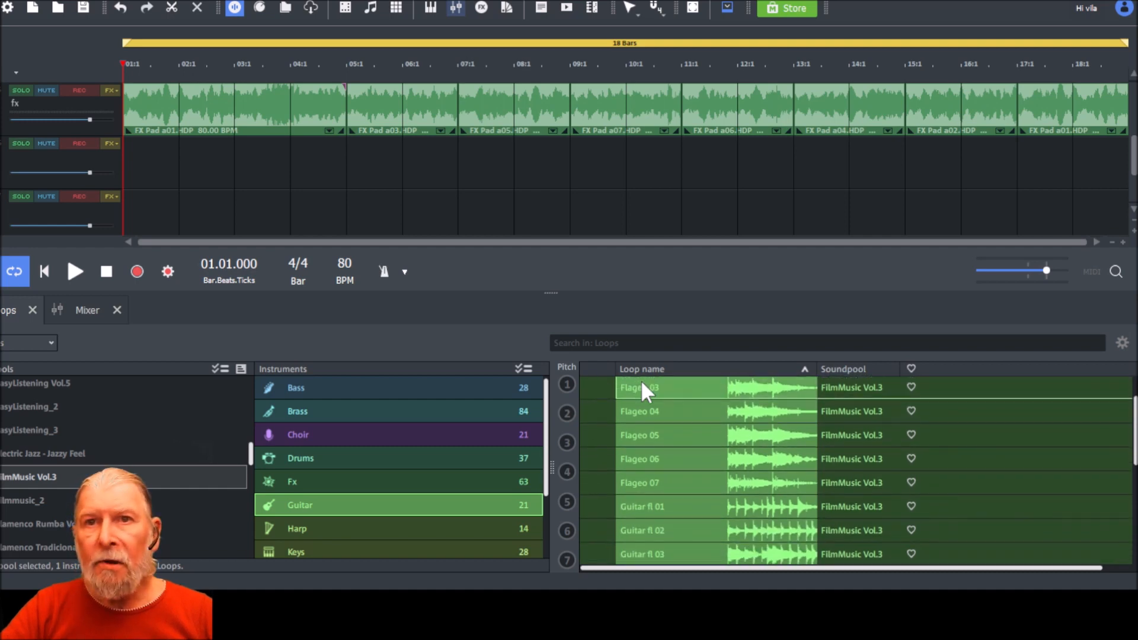
{"action": "scroll", "coordinate": [642, 385], "scroll_direction": "down", "scroll_amount": 4}
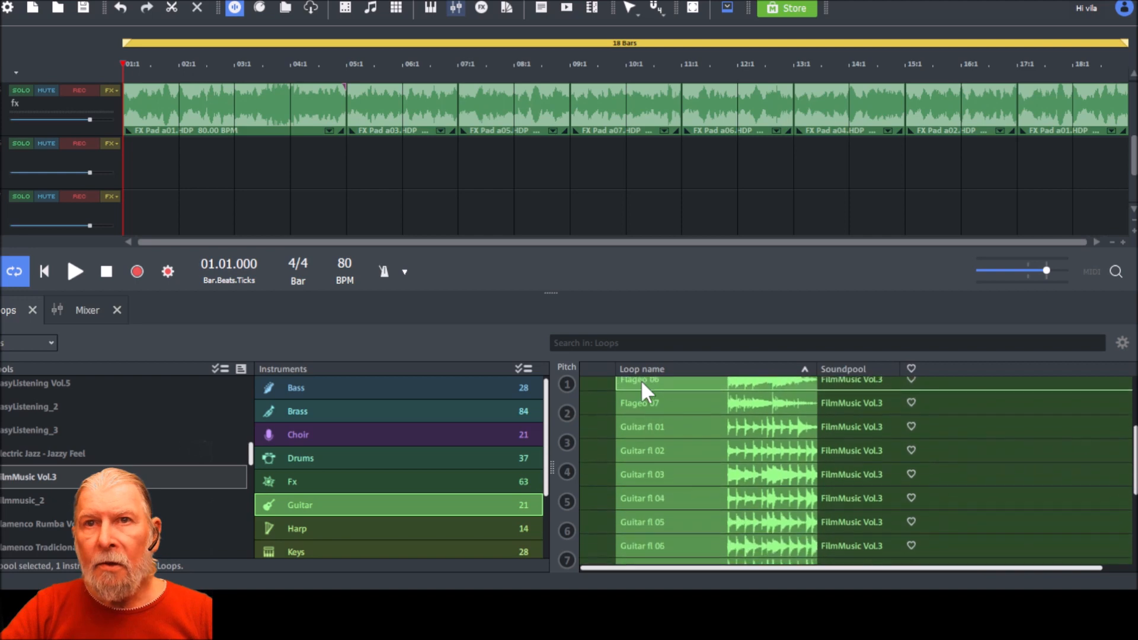
{"action": "scroll", "coordinate": [642, 385], "scroll_direction": "down", "scroll_amount": 1}
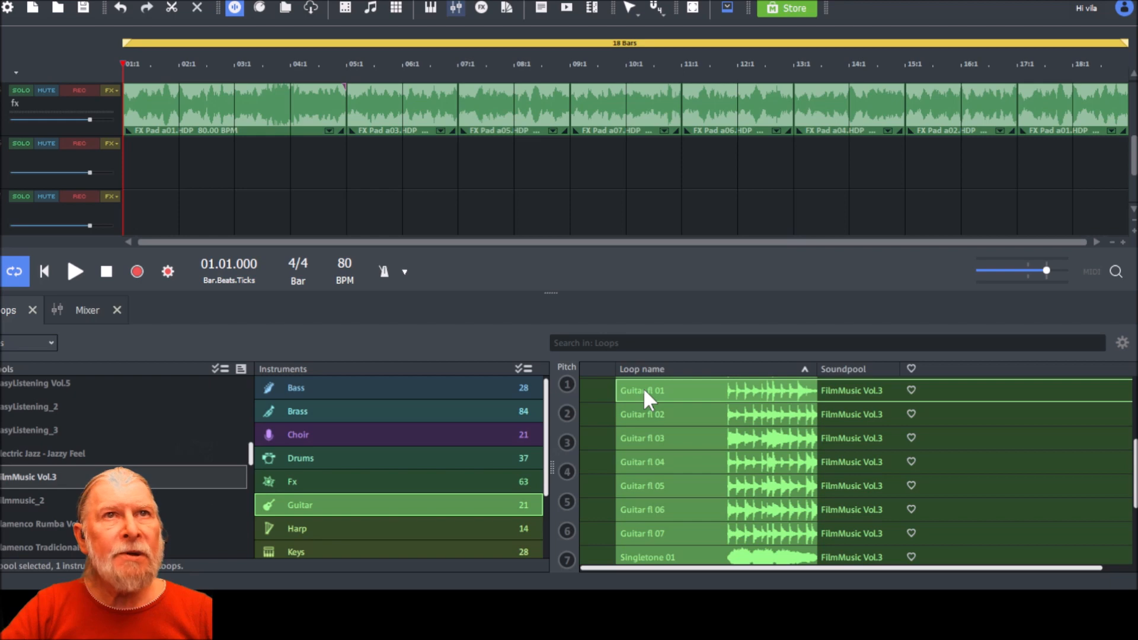
{"action": "left_click_drag", "start_coordinate": [642, 388], "coordinate": [291, 240]}
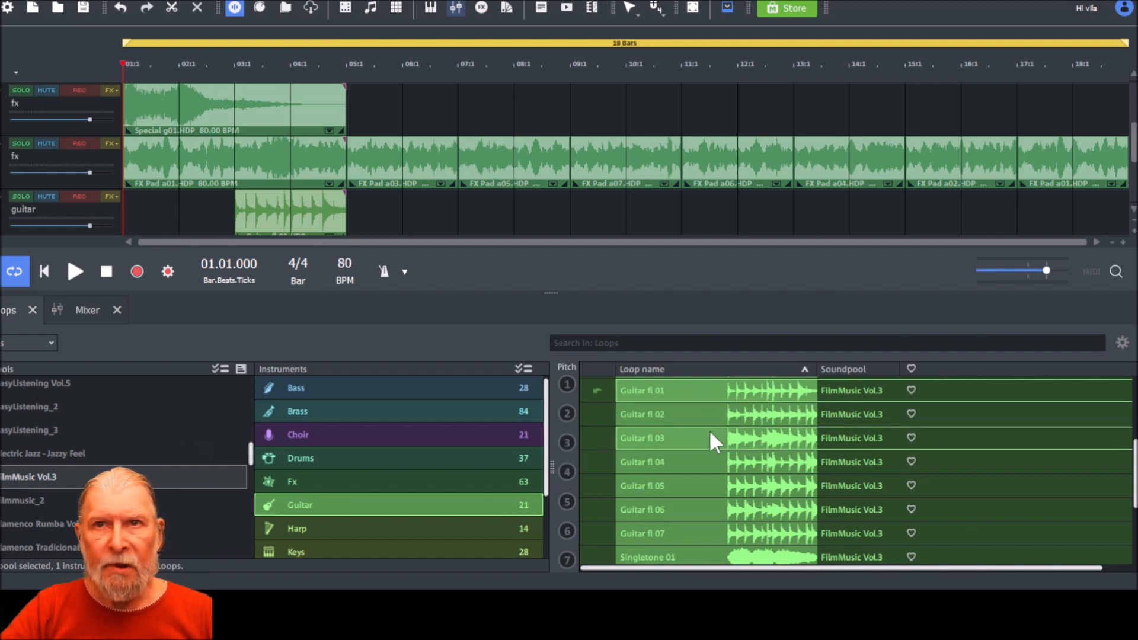
- Continue the guitar track from bar 5 with Guitar fl 03, 05, 07, 06, 04, 02 and 01, filling it through bar 18
{"action": "double_click", "coordinate": [652, 439]}
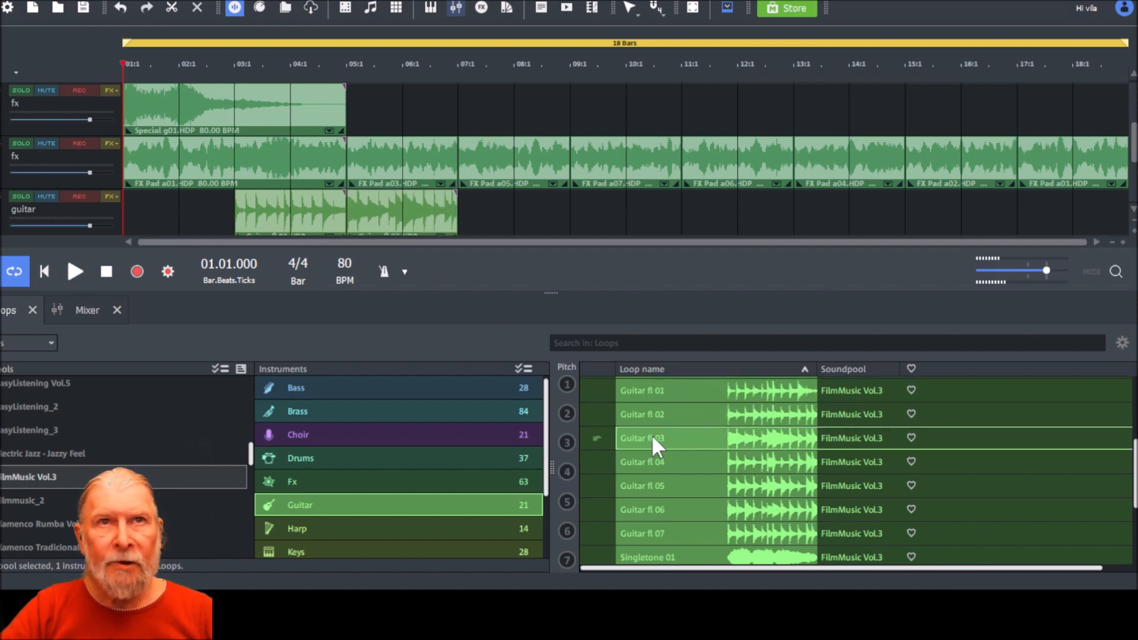
{"action": "double_click", "coordinate": [664, 481]}
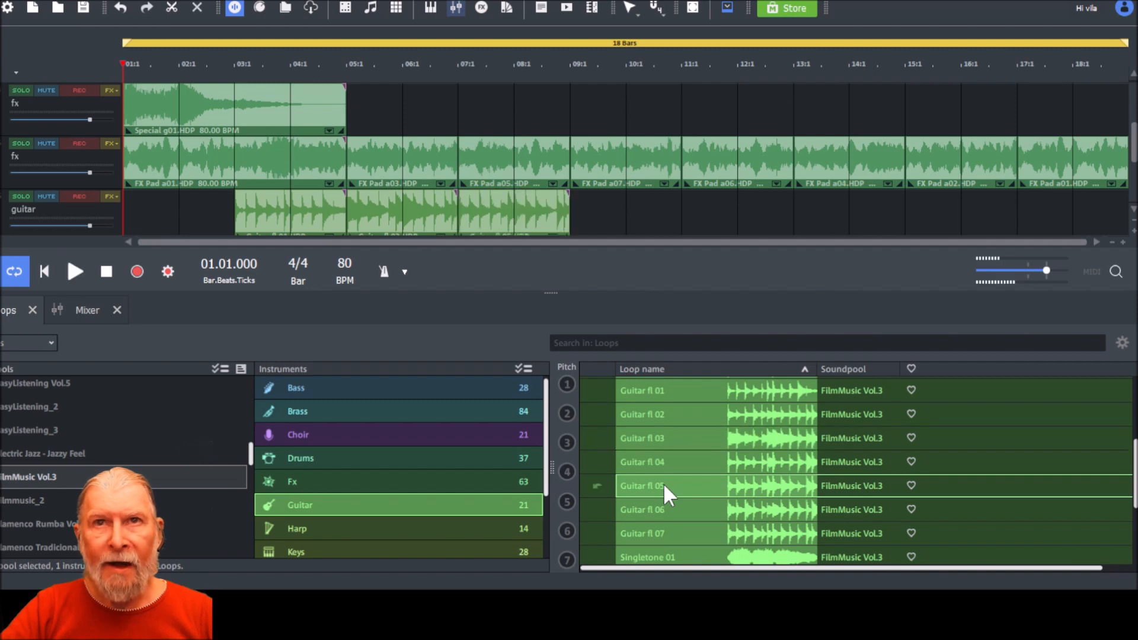
{"action": "left_click", "coordinate": [666, 530]}
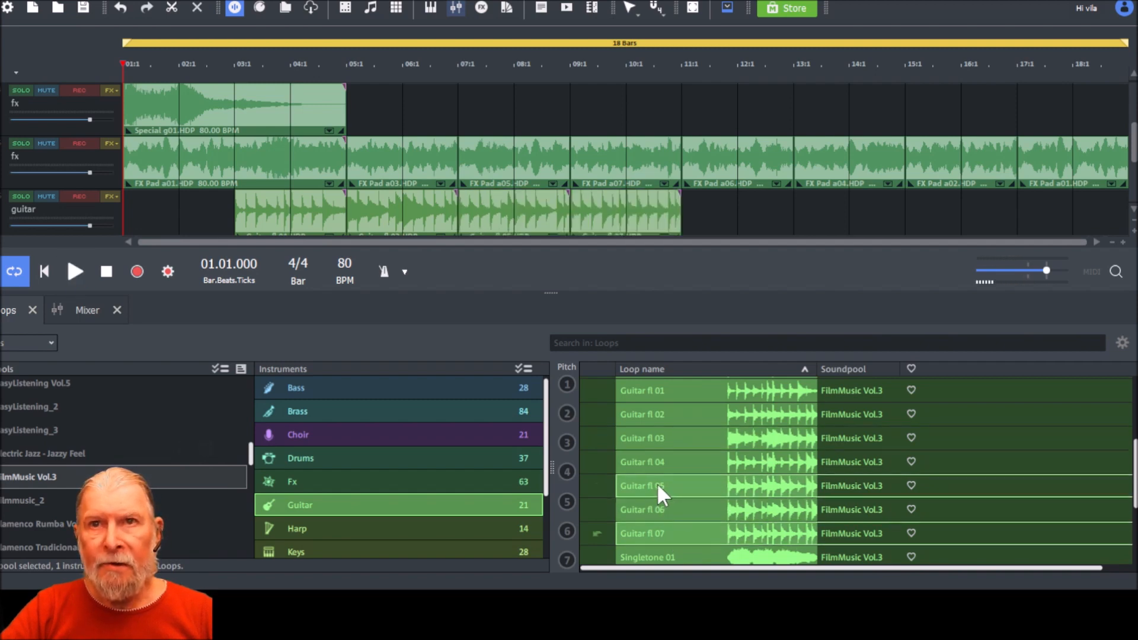
{"action": "left_click", "coordinate": [663, 505]}
{"action": "double_click", "coordinate": [668, 464]}
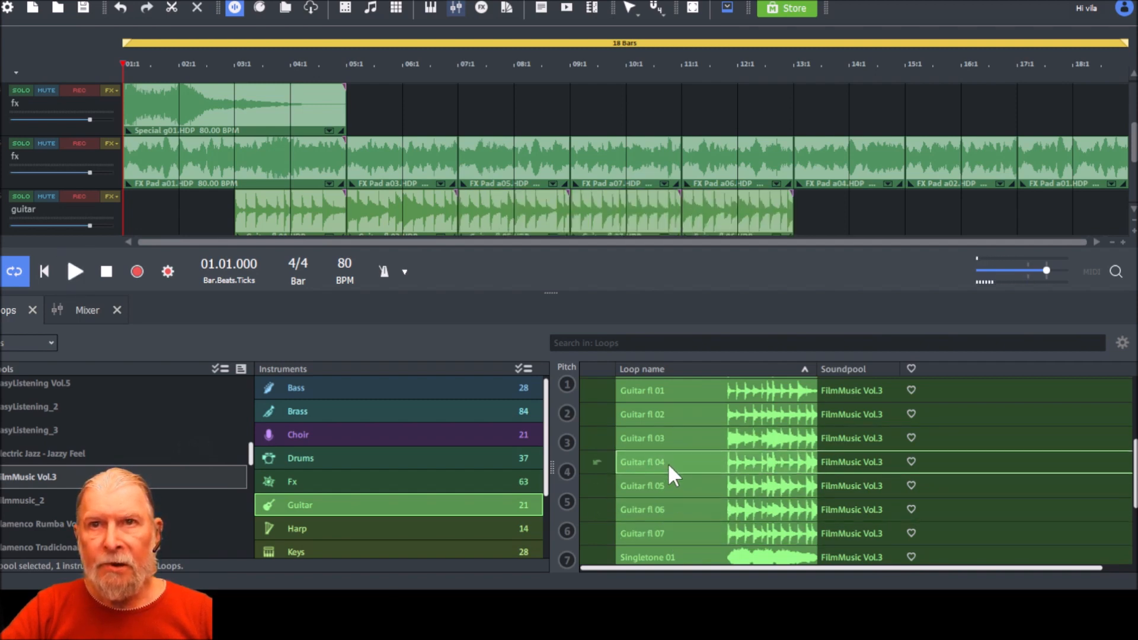
{"action": "double_click", "coordinate": [669, 408]}
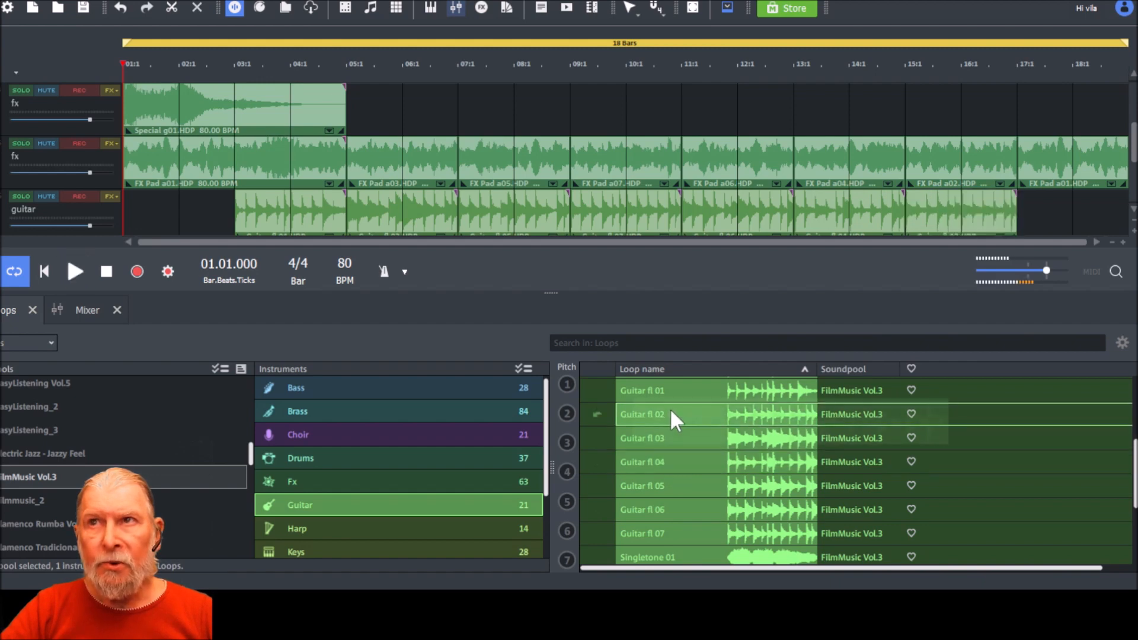
{"action": "left_click", "coordinate": [672, 391]}
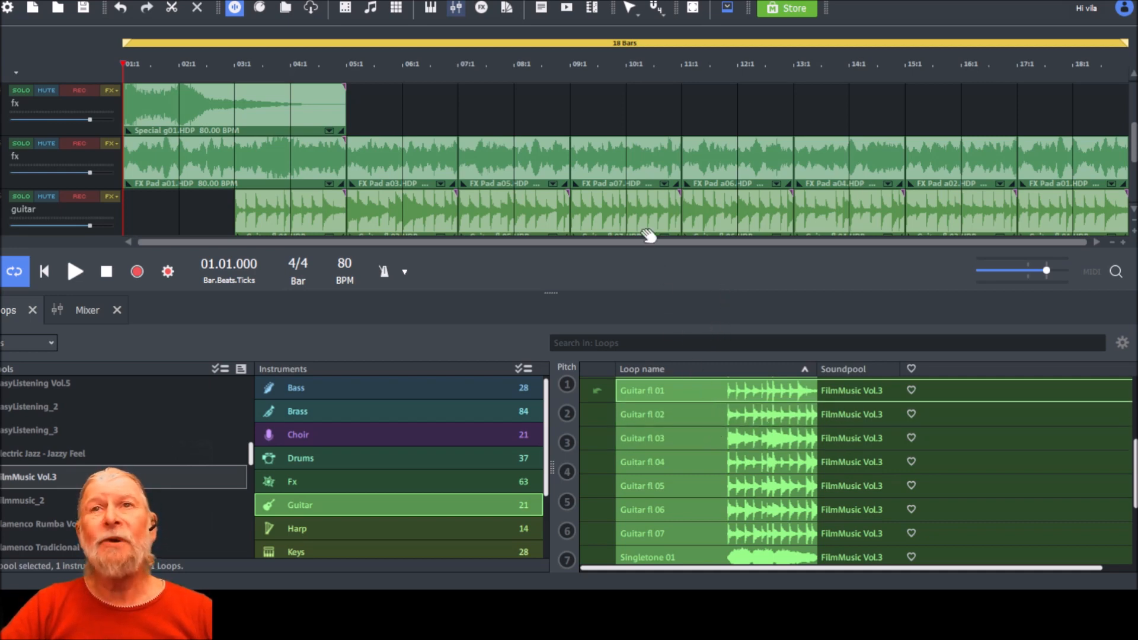
- Preview the Keys loop Grand a01 and place it at bar 3 of the empty track below the guitar track
{"action": "scroll", "coordinate": [642, 165], "scroll_direction": "down", "scroll_amount": 1}
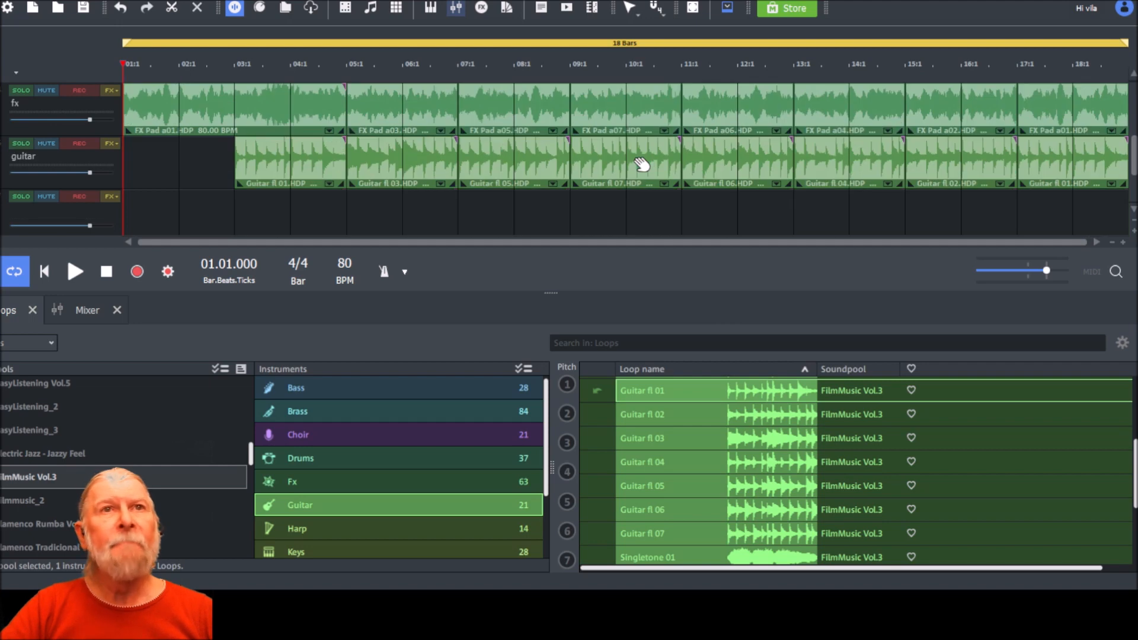
{"action": "scroll", "coordinate": [642, 165], "scroll_direction": "down", "scroll_amount": 1}
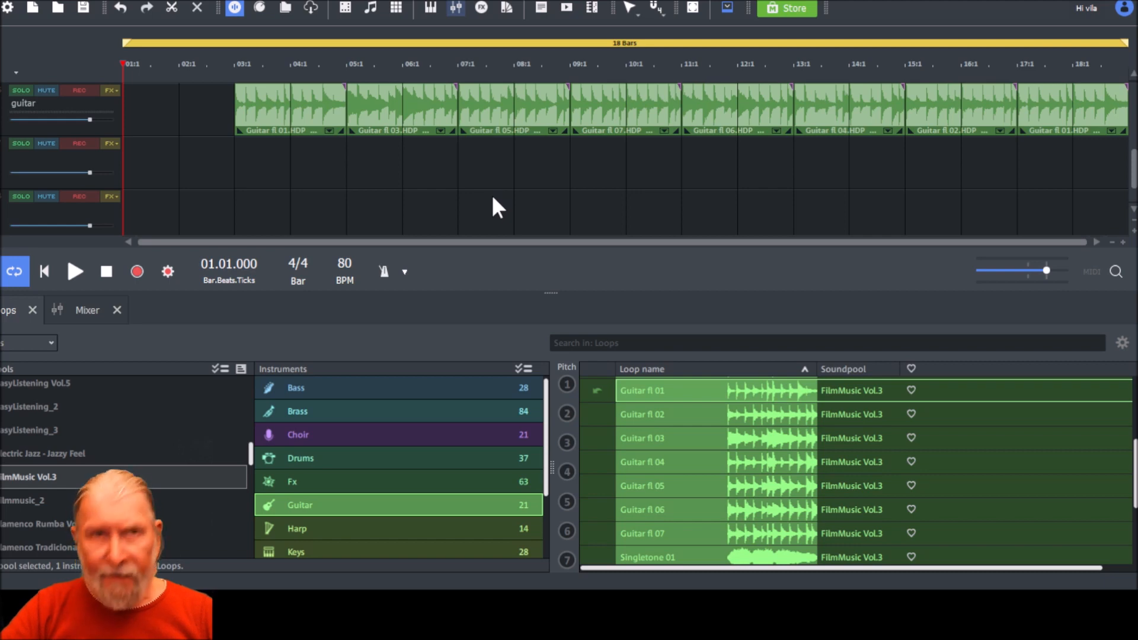
{"action": "scroll", "coordinate": [410, 414], "scroll_direction": "down", "scroll_amount": 5}
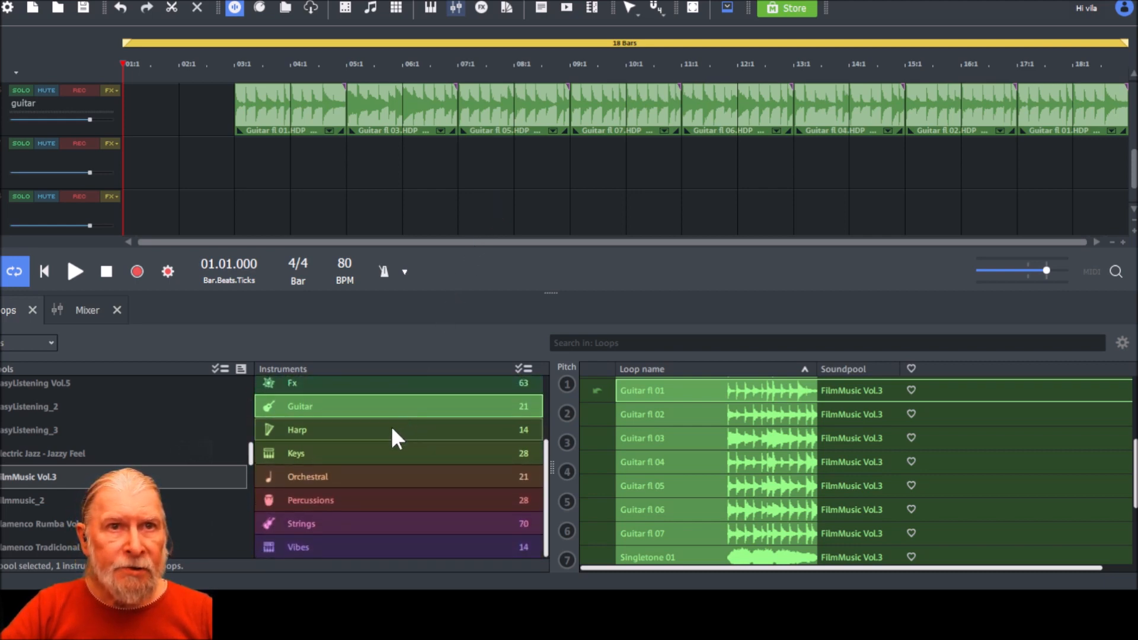
{"action": "left_click", "coordinate": [347, 446]}
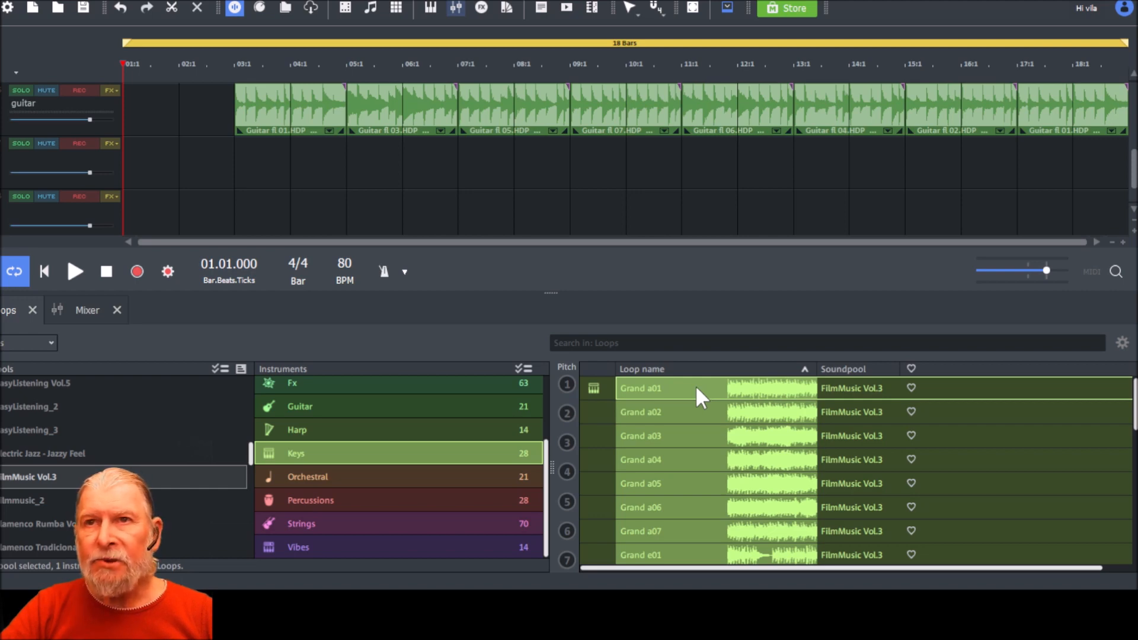
{"action": "key", "text": "space"}
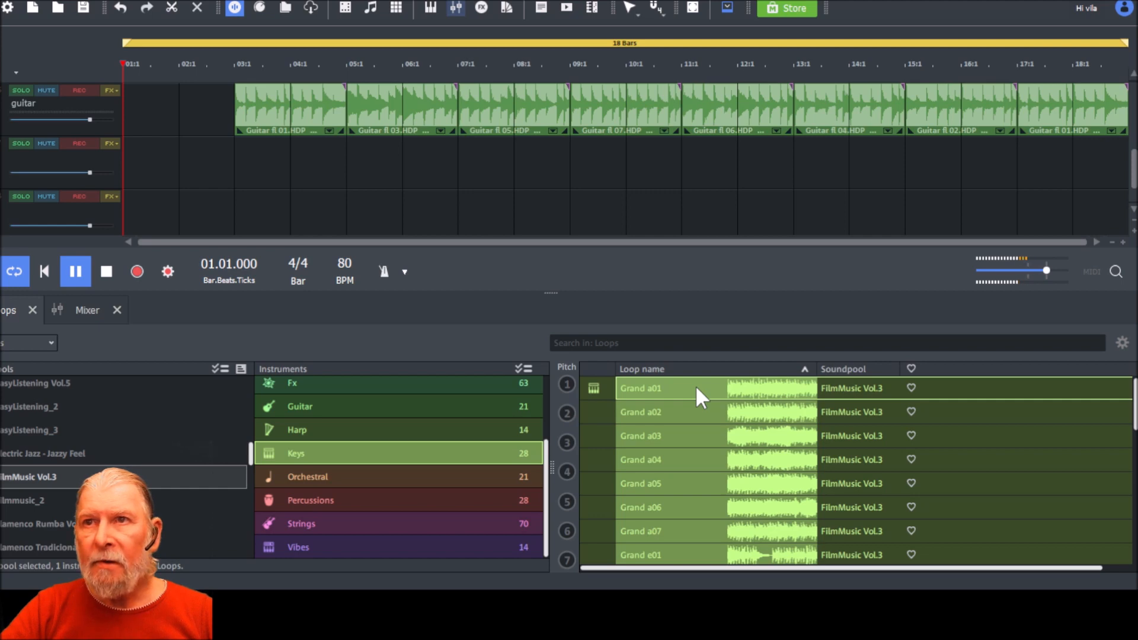
{"action": "key", "text": "space"}
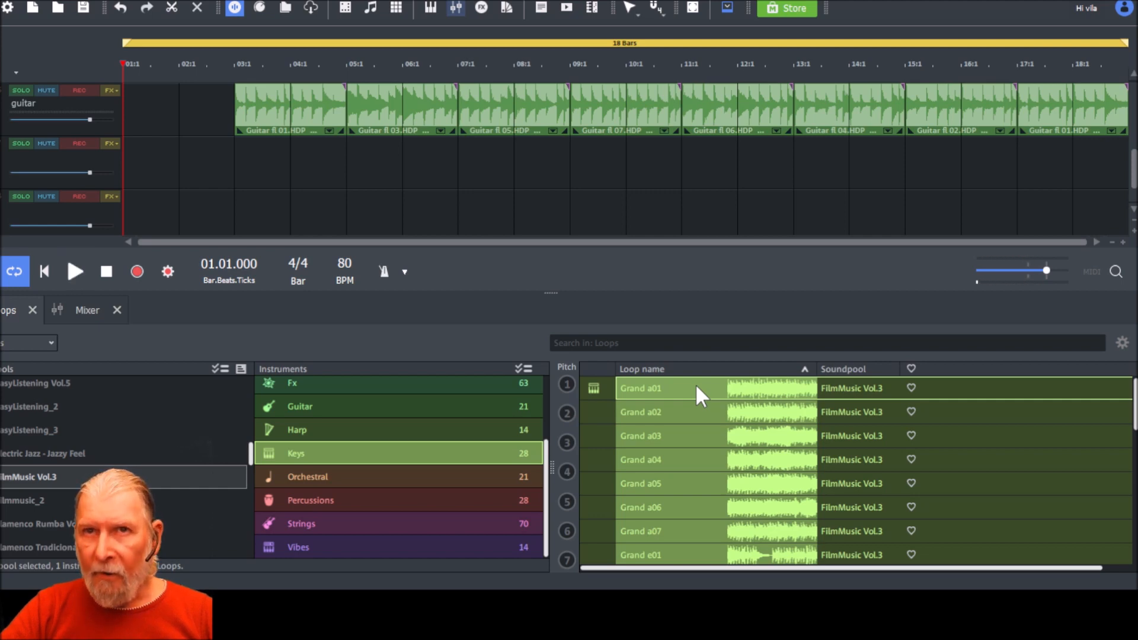
{"action": "left_click_drag", "start_coordinate": [679, 389], "coordinate": [304, 127]}
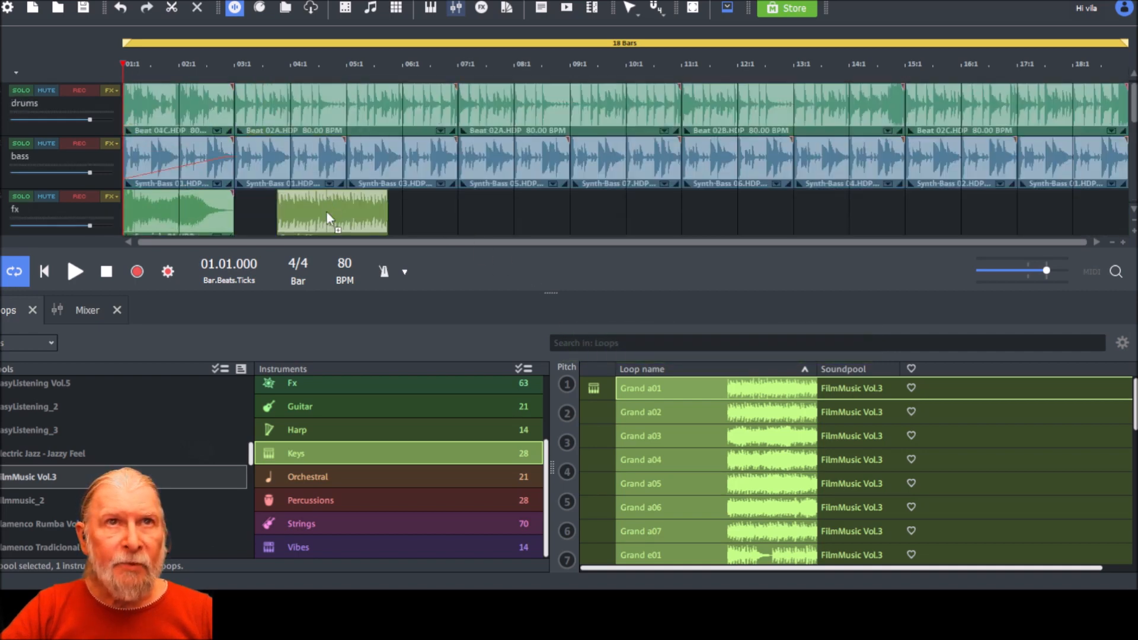
{"action": "left_click_drag", "start_coordinate": [326, 212], "coordinate": [291, 226]}
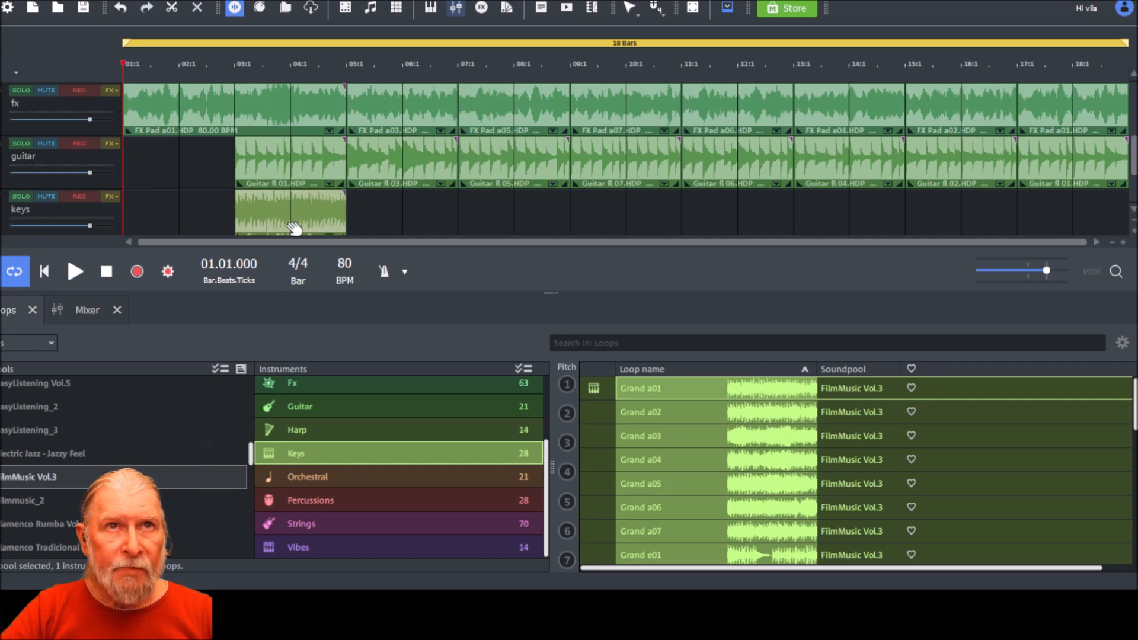
- Continue the keys track from bar 5 with Grand a03, a05, a07, a06, a04, a02 and a01, filling it through bar 18
{"action": "left_click", "coordinate": [687, 435]}
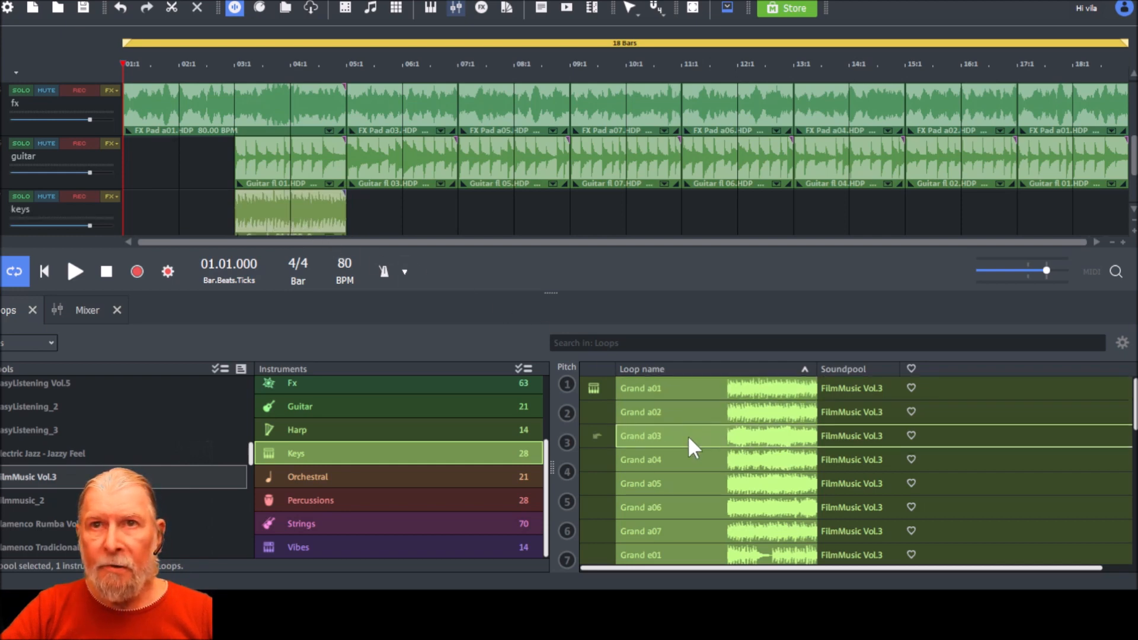
{"action": "double_click", "coordinate": [646, 435]}
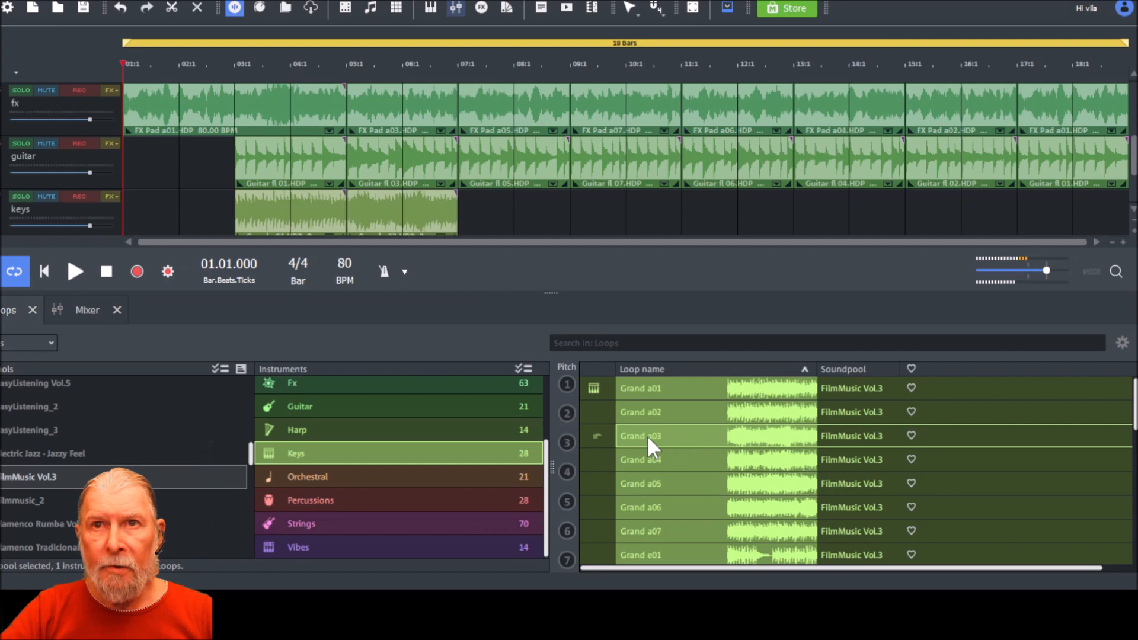
{"action": "double_click", "coordinate": [657, 479]}
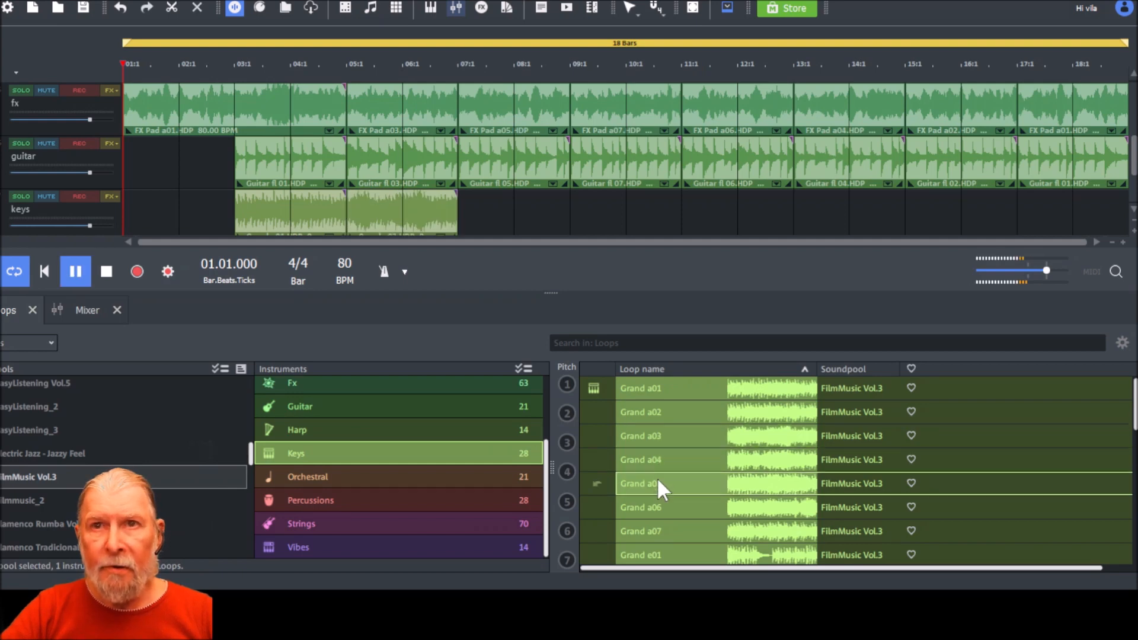
{"action": "double_click", "coordinate": [660, 527]}
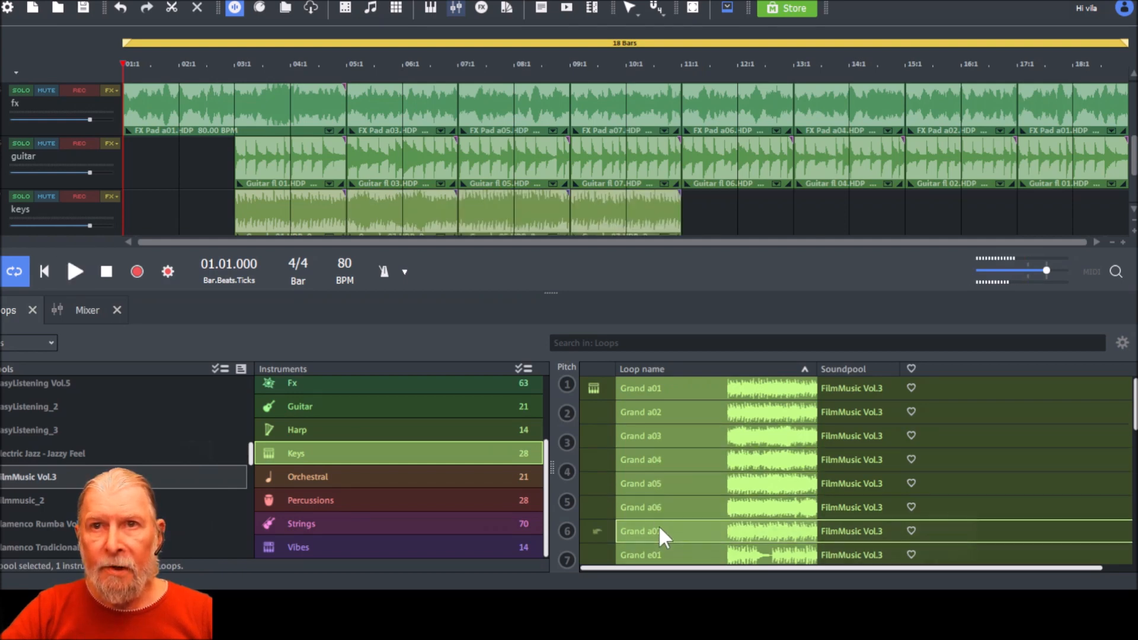
{"action": "double_click", "coordinate": [658, 507]}
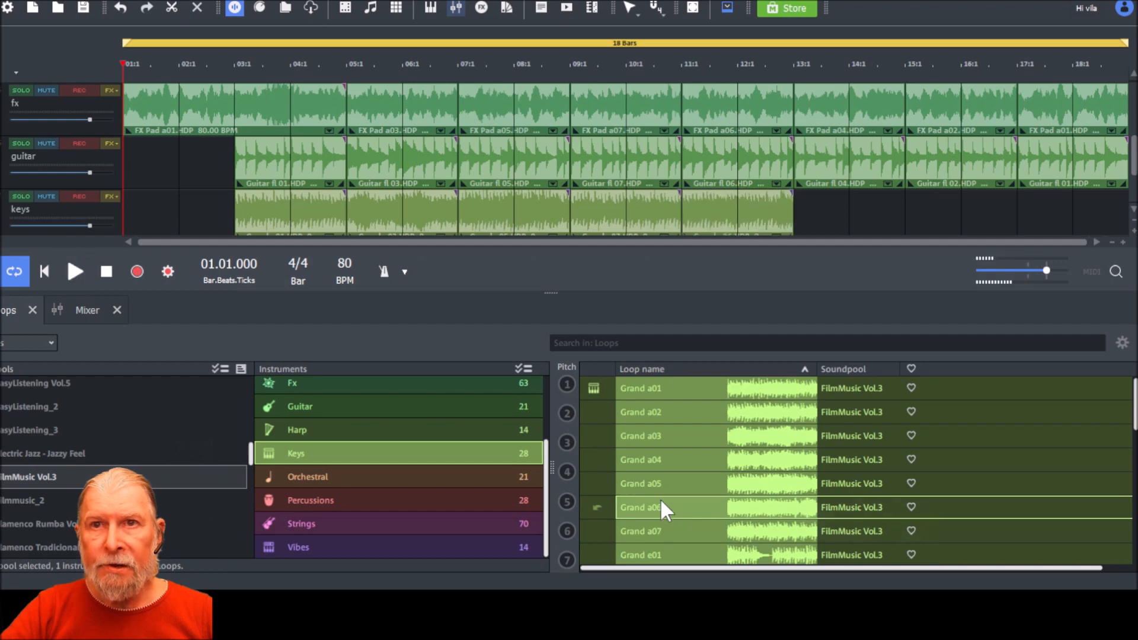
{"action": "double_click", "coordinate": [657, 460]}
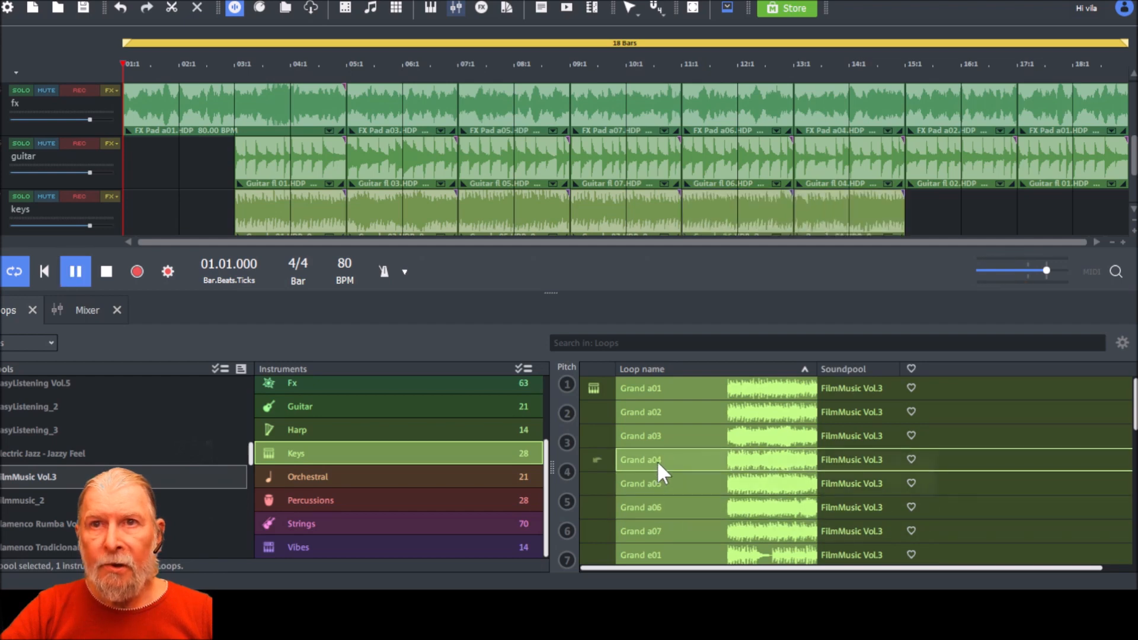
{"action": "double_click", "coordinate": [659, 413]}
{"action": "double_click", "coordinate": [660, 379]}
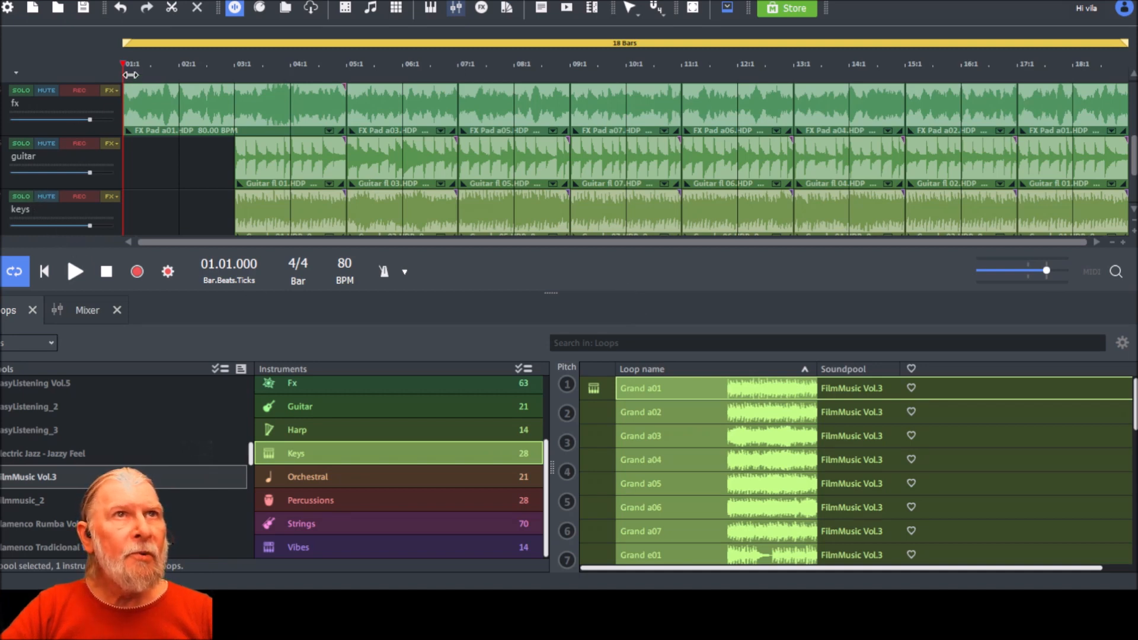
- Listen to the keys track in solo from bar 3, then stop playback and turn its solo off
{"action": "left_click_drag", "start_coordinate": [123, 61], "coordinate": [232, 67]}
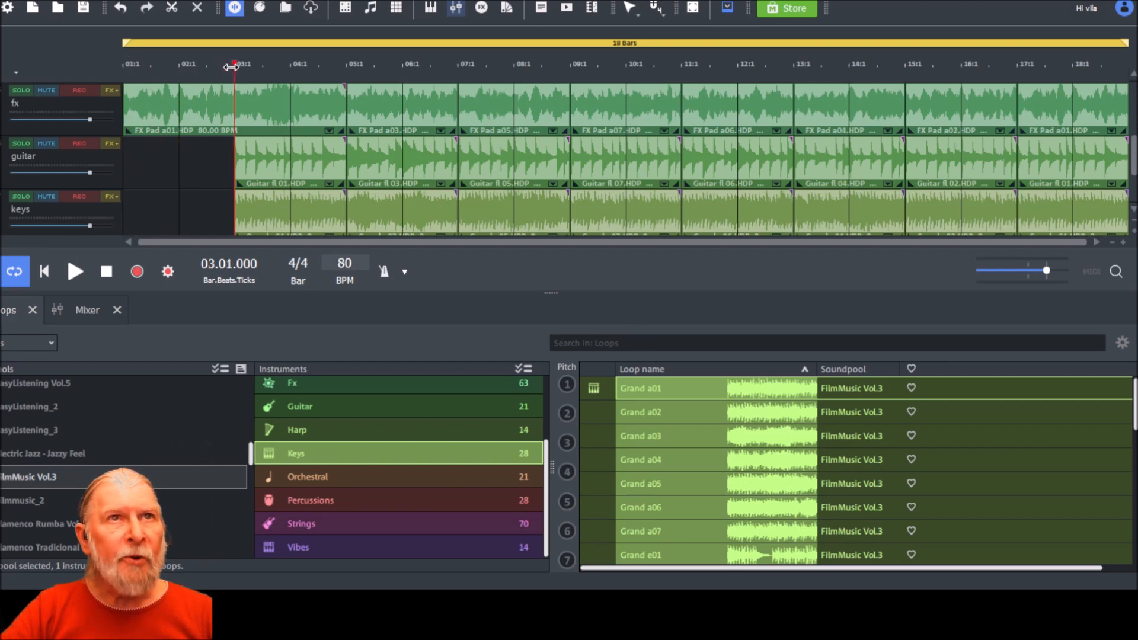
{"action": "left_click", "coordinate": [21, 197]}
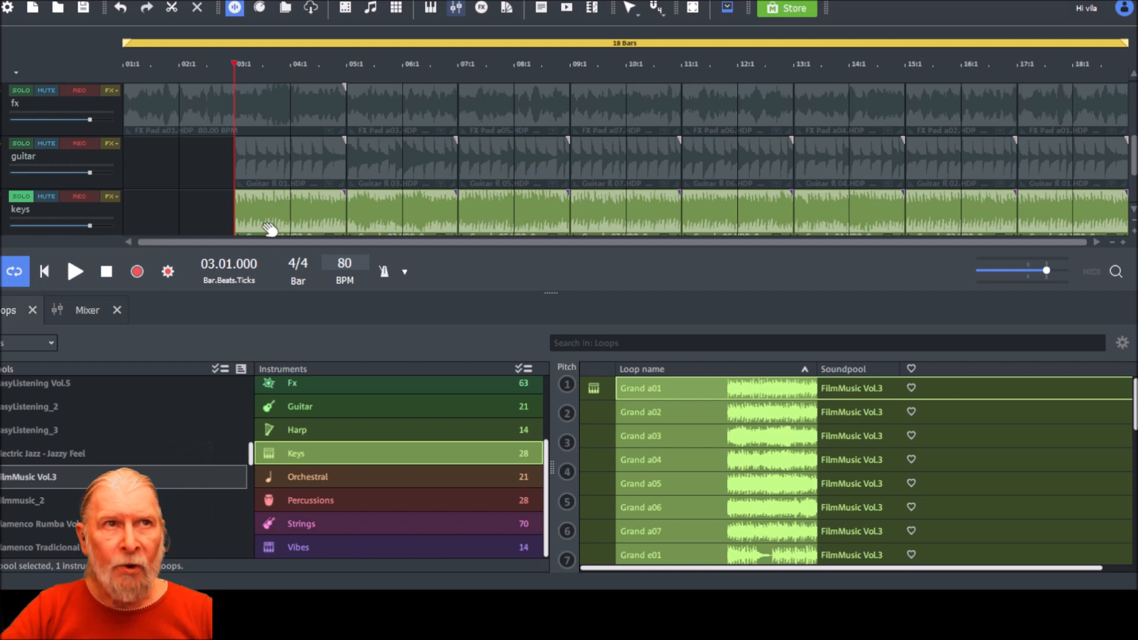
{"action": "left_click", "coordinate": [76, 273]}
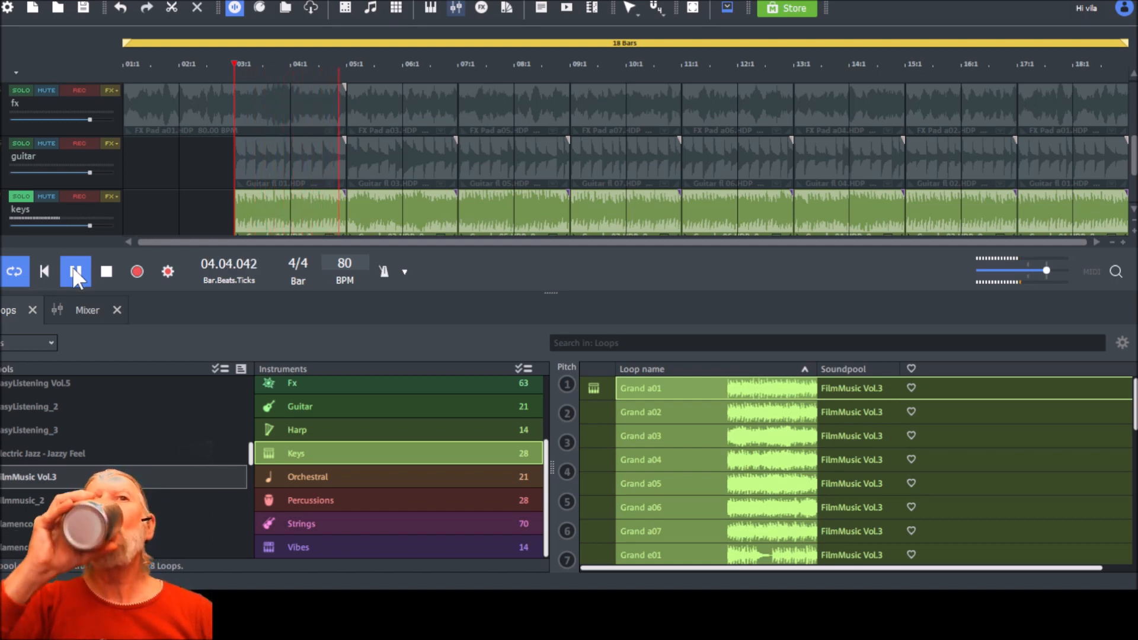
{"action": "left_click", "coordinate": [107, 272]}
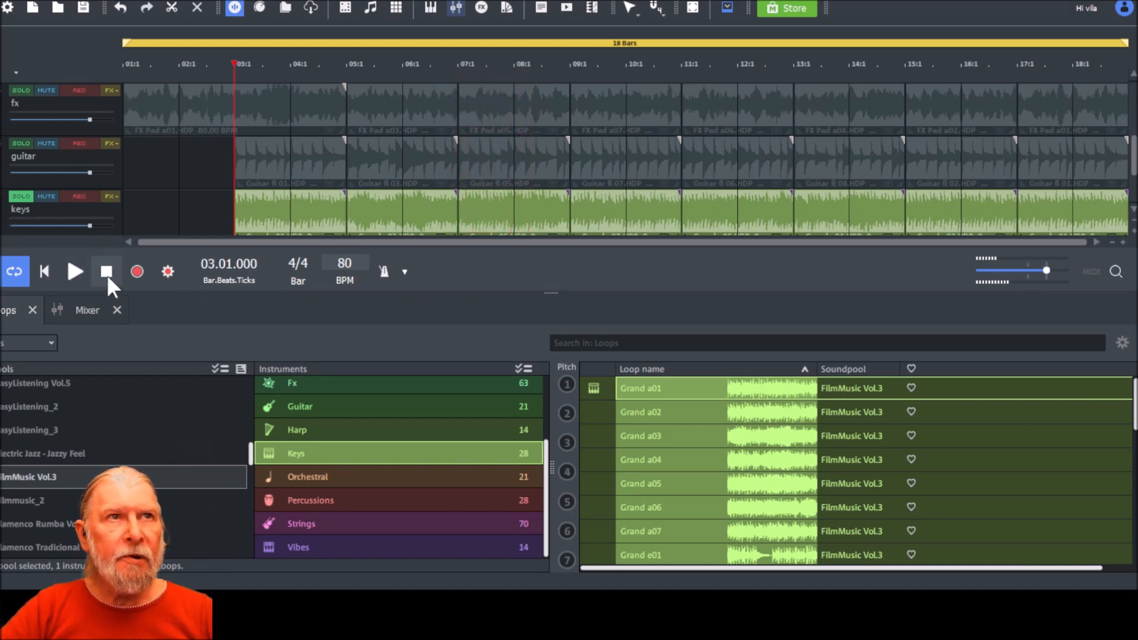
{"action": "left_click", "coordinate": [23, 196]}
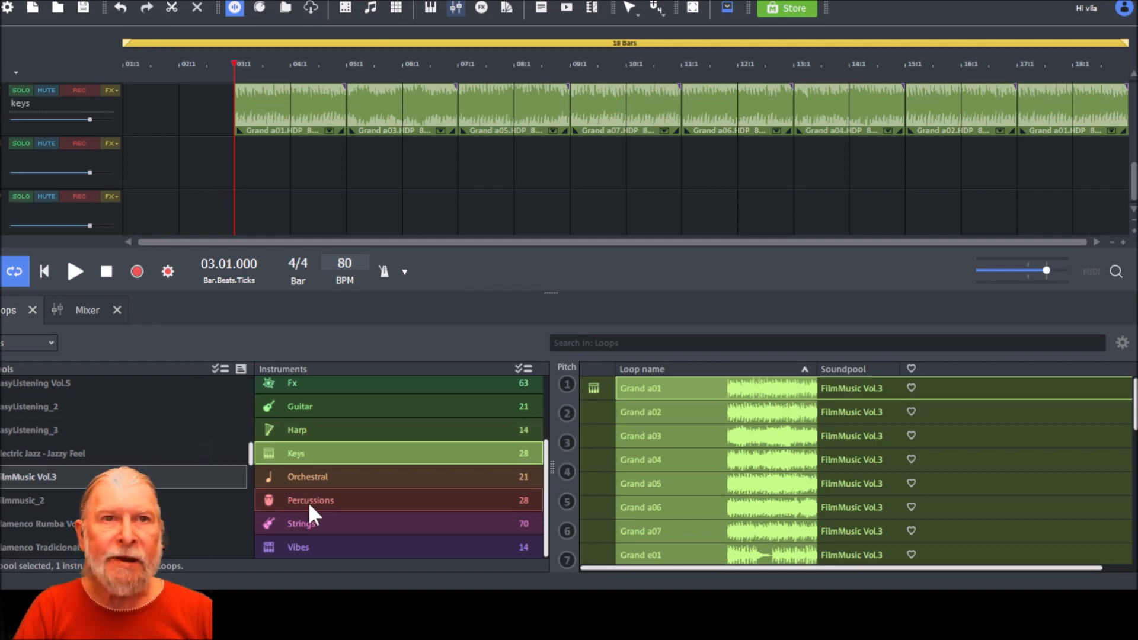
- Browse the Strings loops for Chord c01, preview it and place it at bar 1 of the empty track below the keys track
{"action": "left_click", "coordinate": [319, 522]}
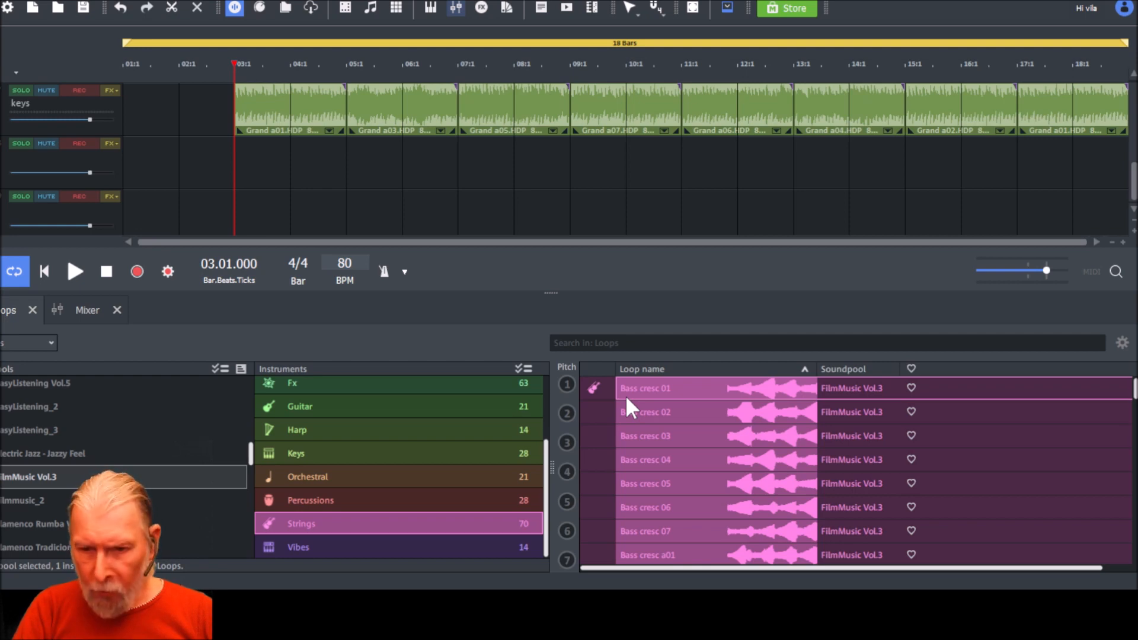
{"action": "scroll", "coordinate": [625, 393], "scroll_direction": "down", "scroll_amount": 5}
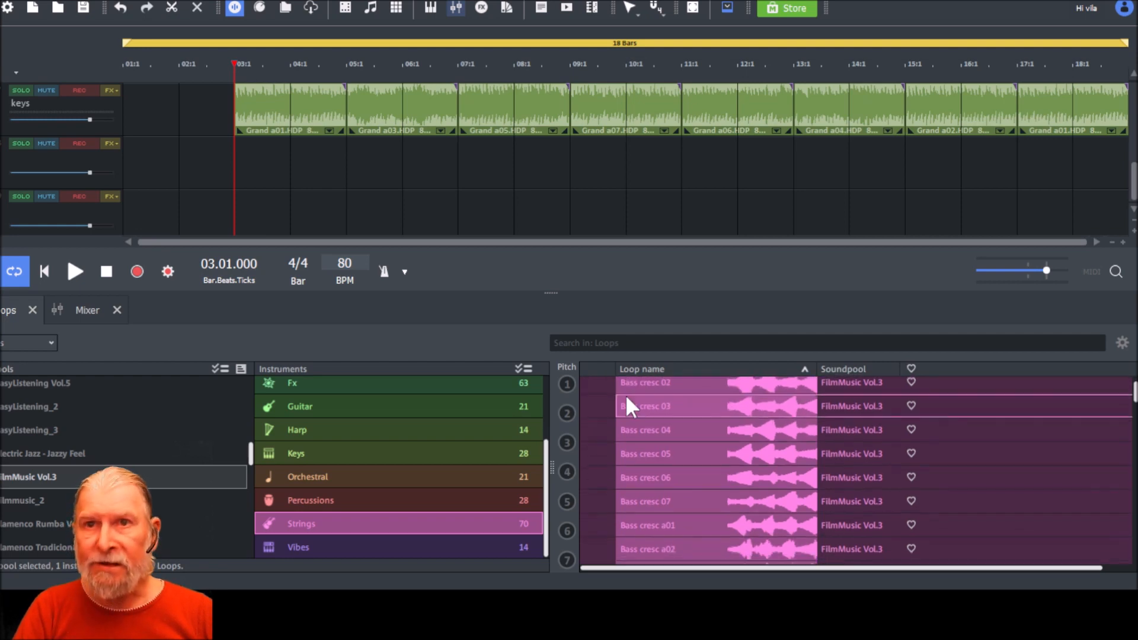
{"action": "scroll", "coordinate": [627, 397], "scroll_direction": "down", "scroll_amount": 15}
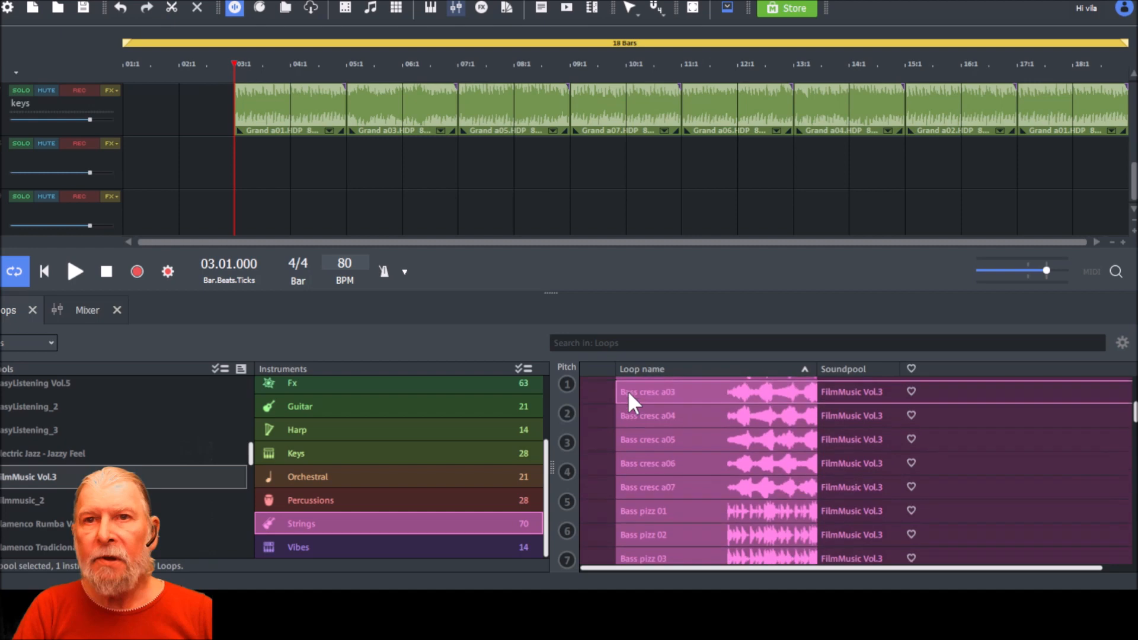
{"action": "scroll", "coordinate": [630, 388], "scroll_direction": "down", "scroll_amount": 7}
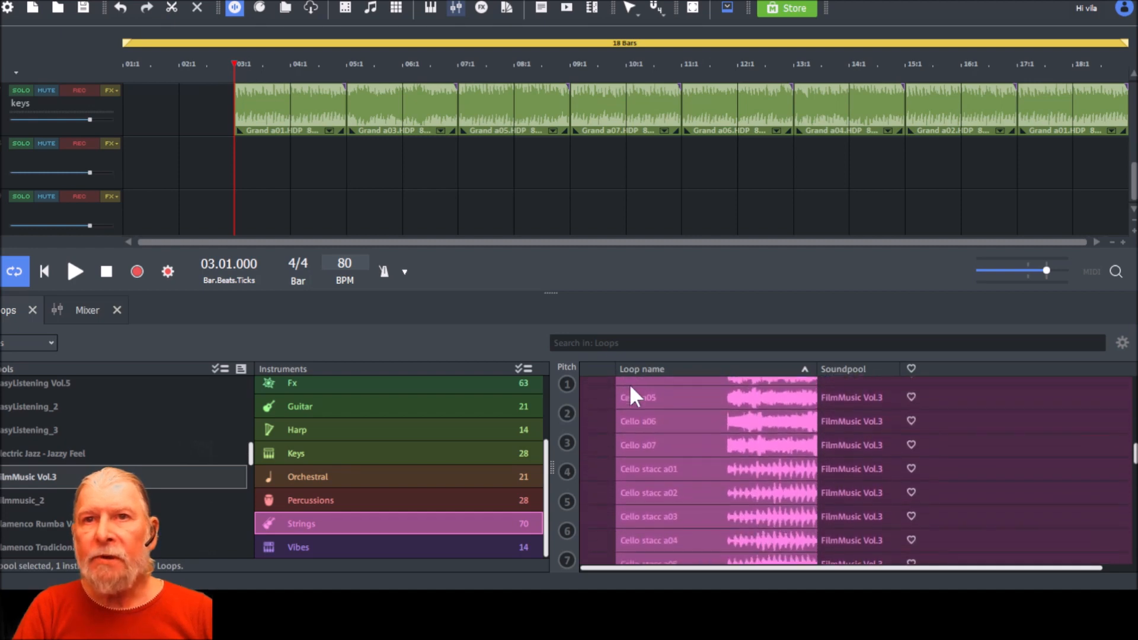
{"action": "scroll", "coordinate": [629, 386], "scroll_direction": "down", "scroll_amount": 6}
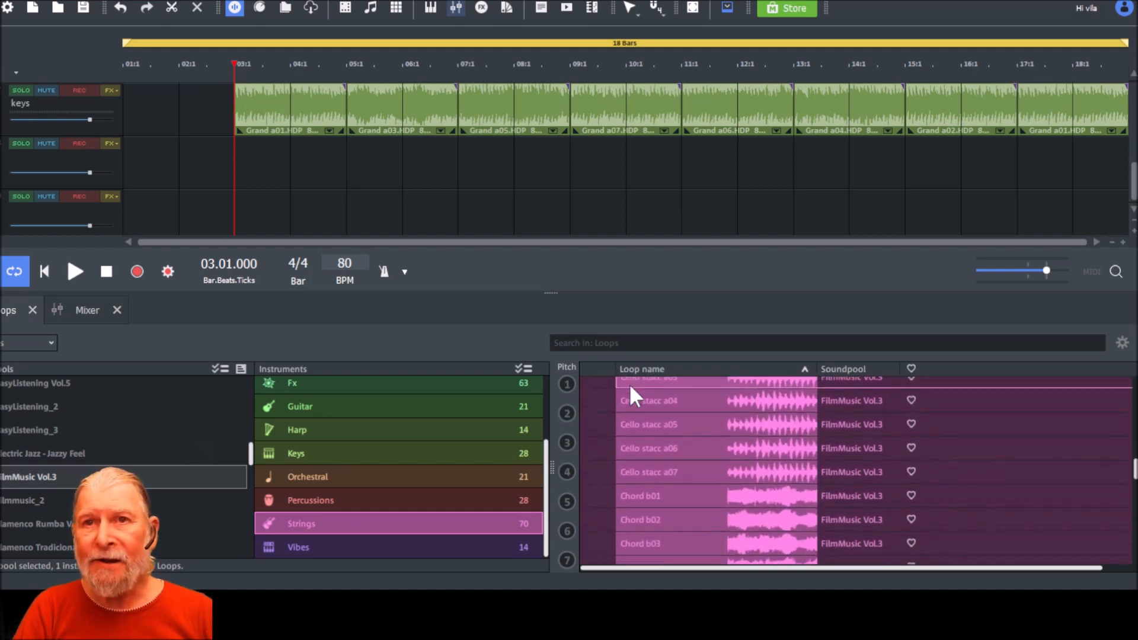
{"action": "scroll", "coordinate": [630, 388], "scroll_direction": "down", "scroll_amount": 4}
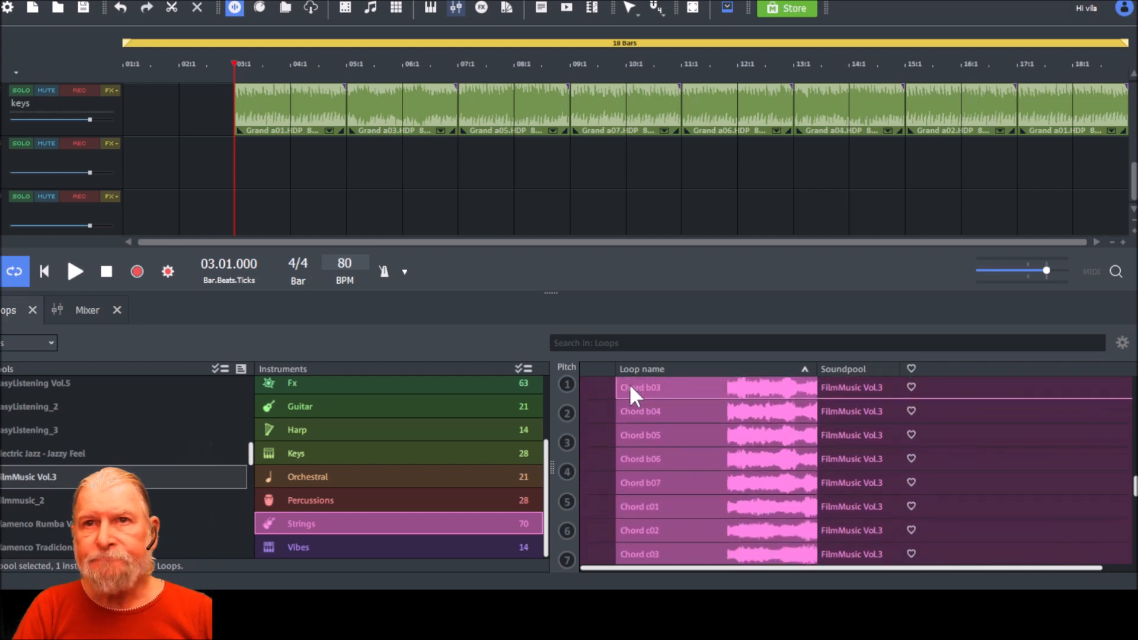
{"action": "scroll", "coordinate": [630, 388], "scroll_direction": "down", "scroll_amount": 1}
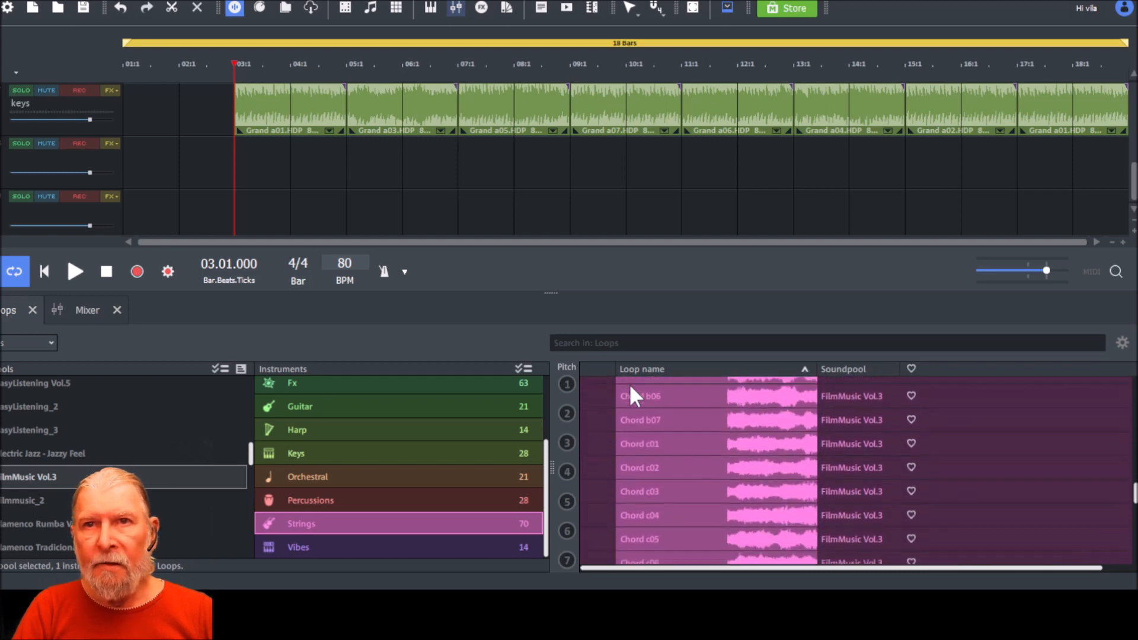
{"action": "scroll", "coordinate": [630, 387], "scroll_direction": "down", "scroll_amount": 1}
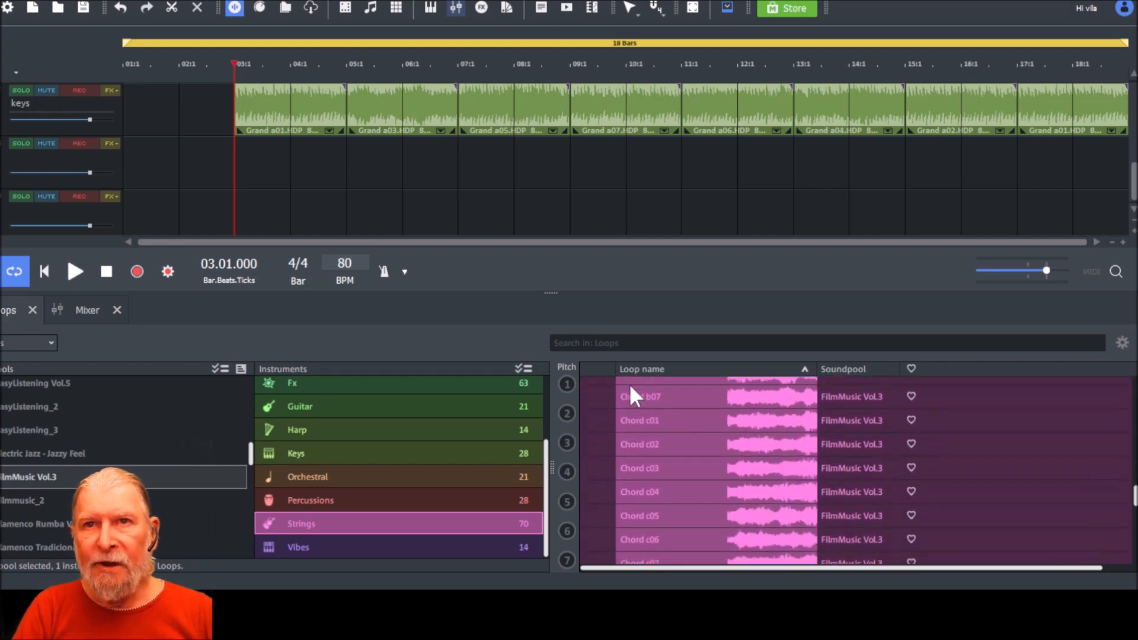
{"action": "scroll", "coordinate": [630, 388], "scroll_direction": "down", "scroll_amount": 1}
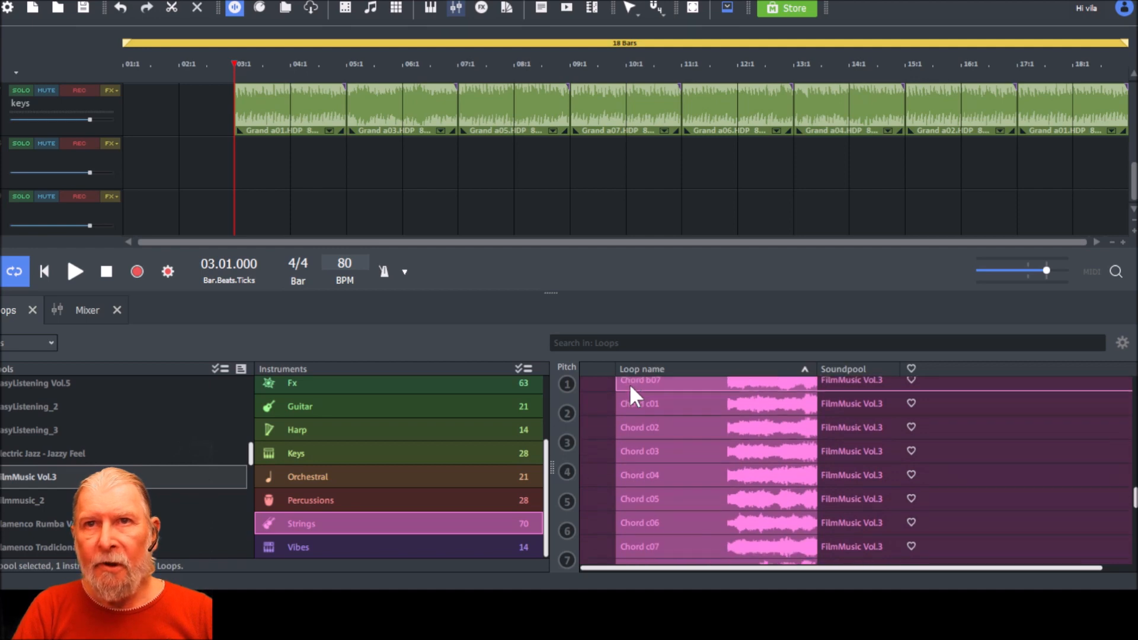
{"action": "scroll", "coordinate": [634, 394], "scroll_direction": "down", "scroll_amount": 1}
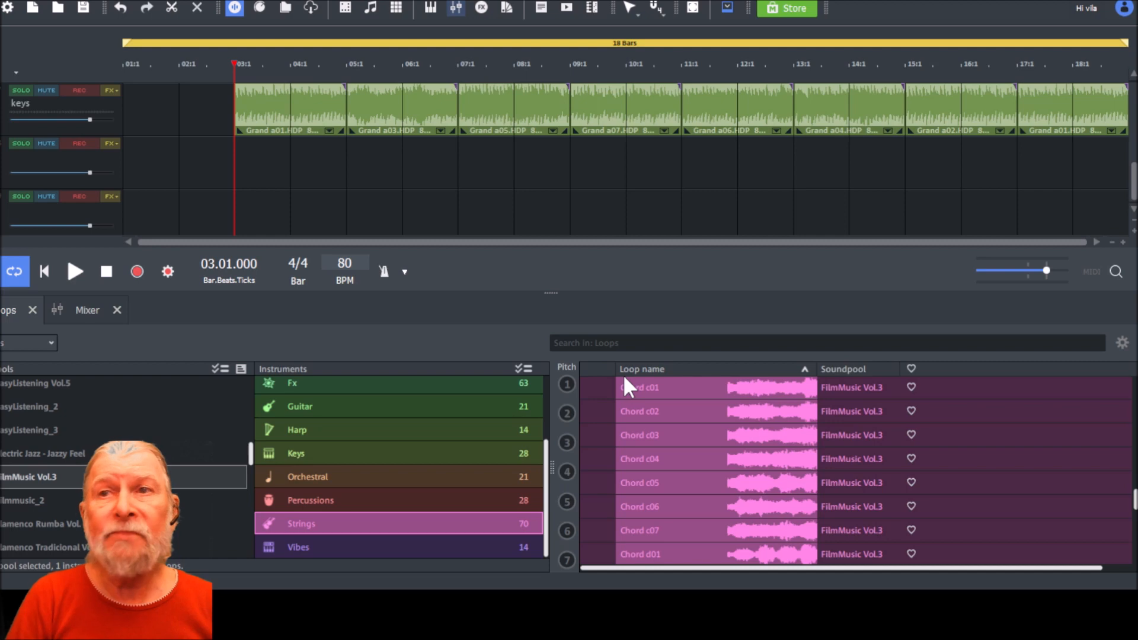
{"action": "left_click", "coordinate": [622, 381]}
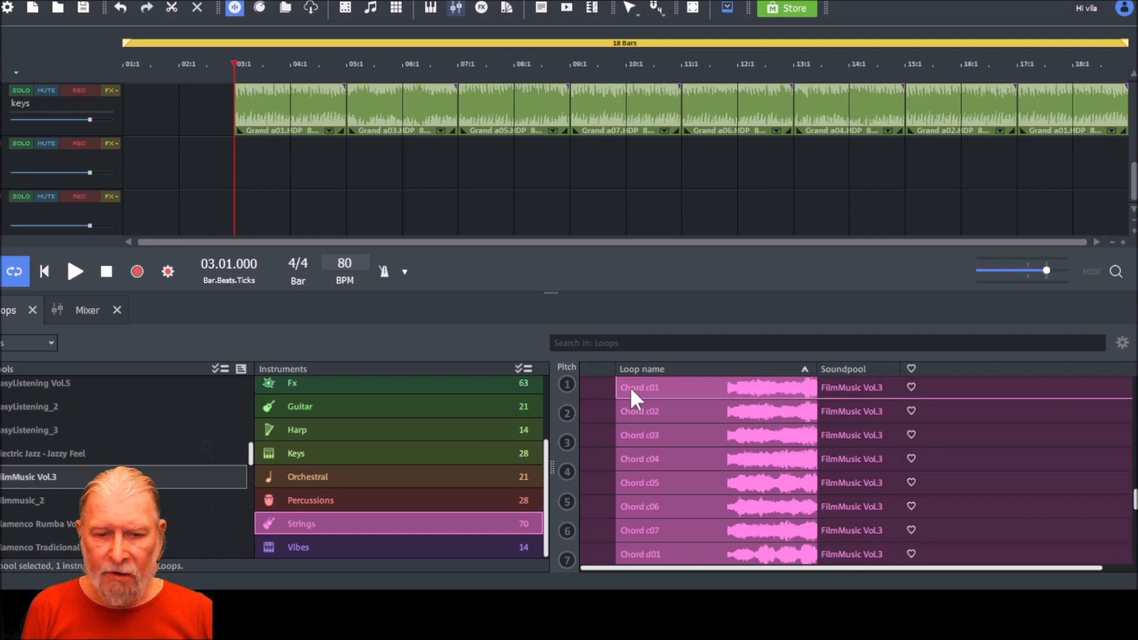
{"action": "left_click_drag", "start_coordinate": [630, 386], "coordinate": [179, 170]}
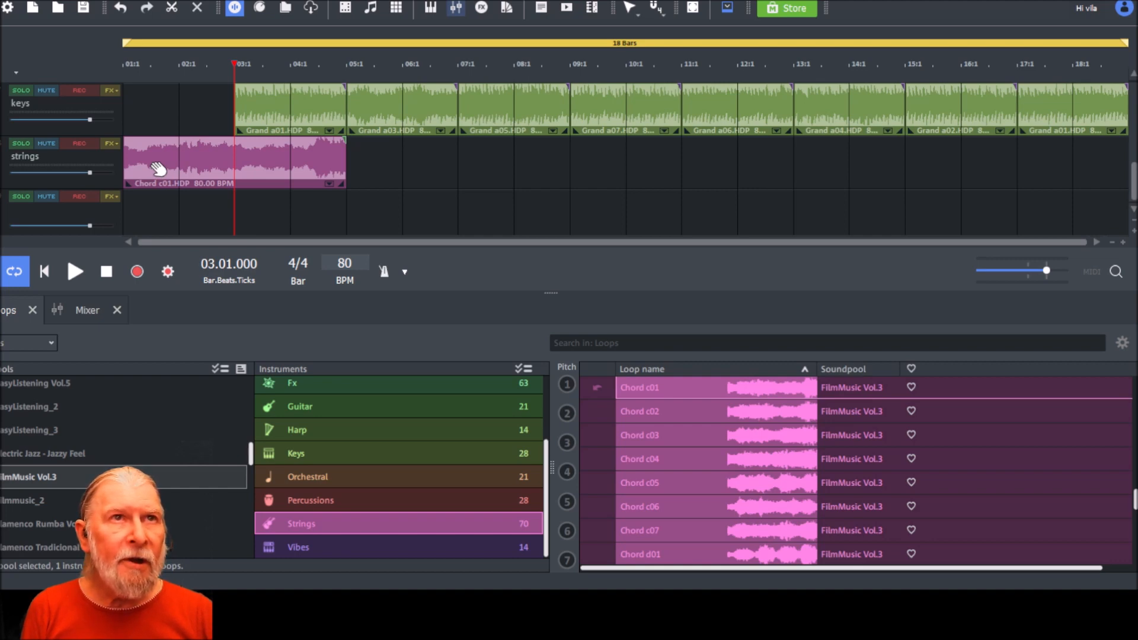
- Add a fade-in to the Chord c01 clip on the strings track, running from bar 1 to bar 3
{"action": "left_click", "coordinate": [125, 156]}
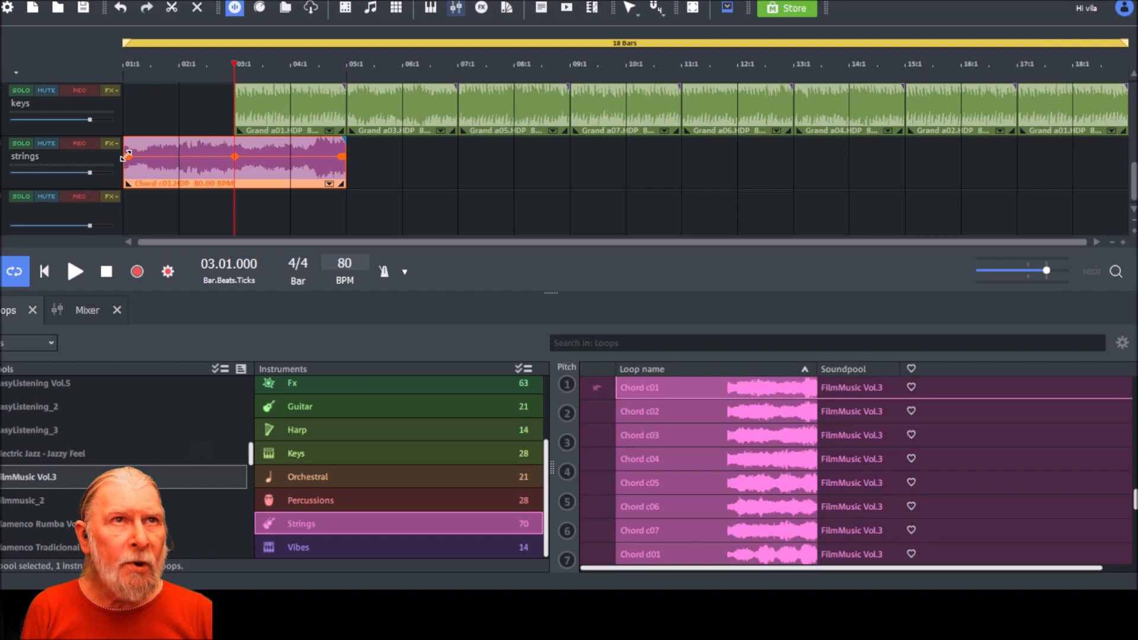
{"action": "left_click_drag", "start_coordinate": [126, 156], "coordinate": [242, 161]}
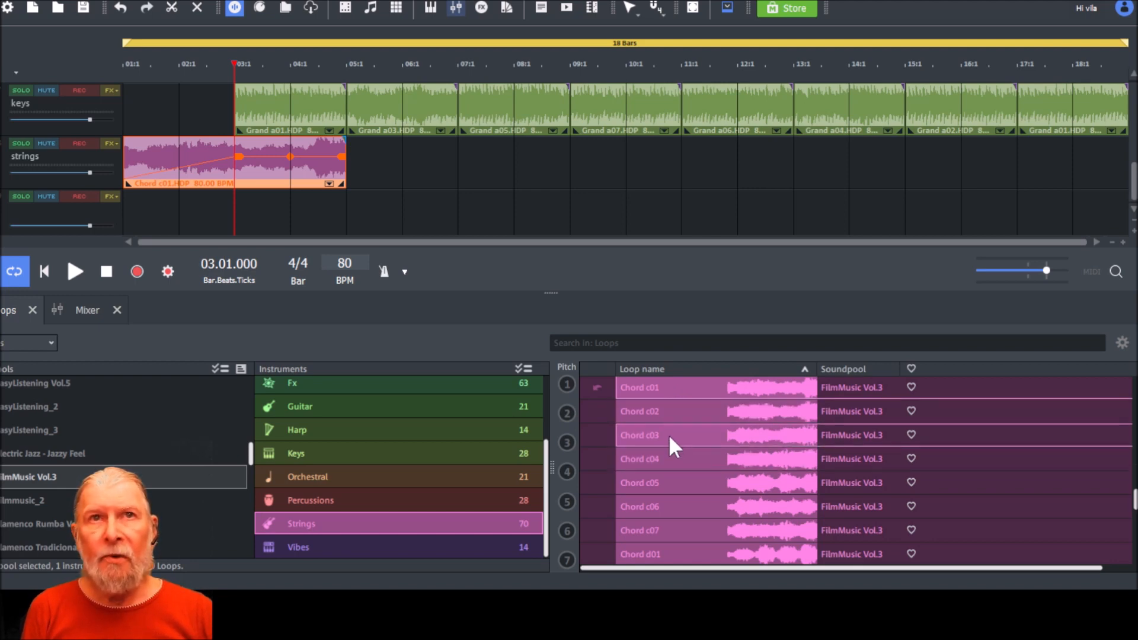
{"action": "left_click", "coordinate": [380, 161]}
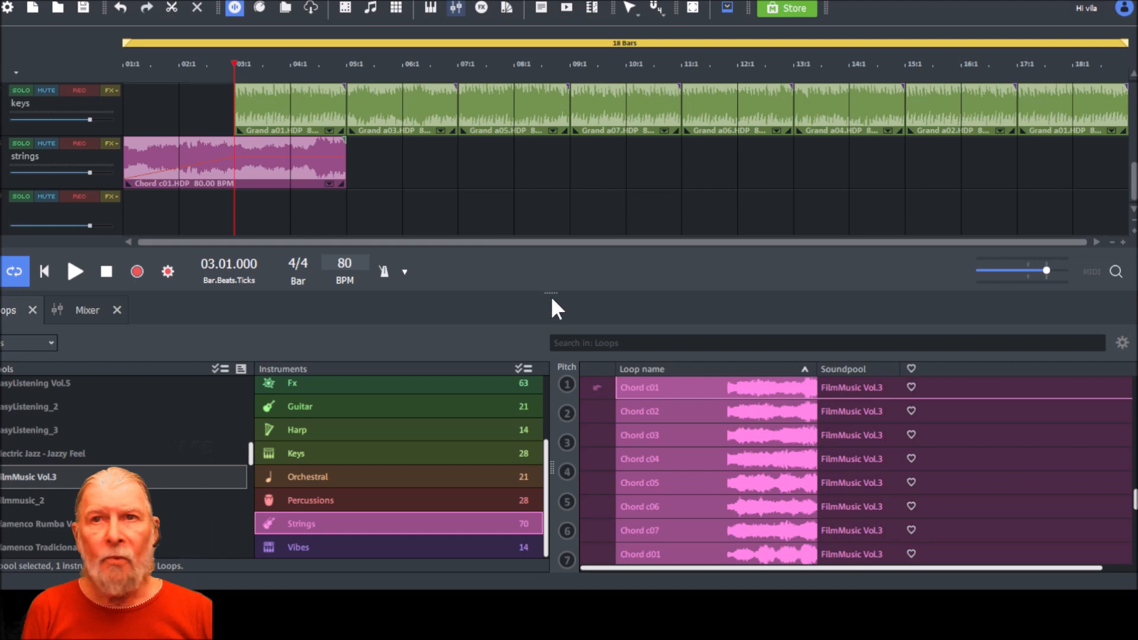
- Continue the strings track from bar 5 with Chord c03, c05 and c07, shortening each clip to two bars
{"action": "left_click", "coordinate": [662, 431]}
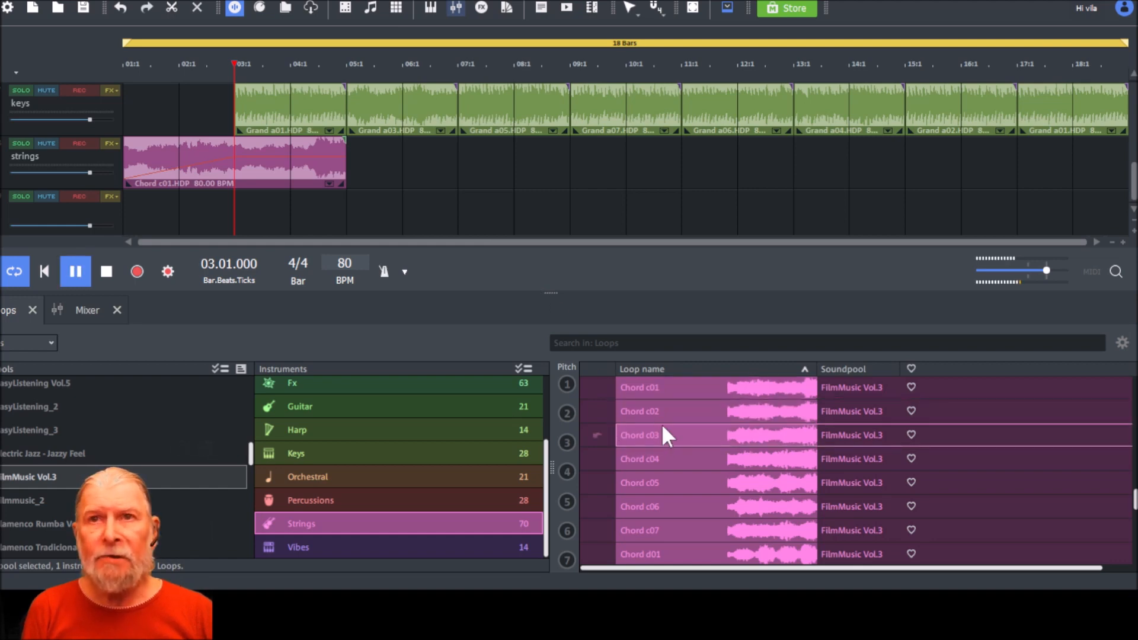
{"action": "left_click", "coordinate": [666, 433]}
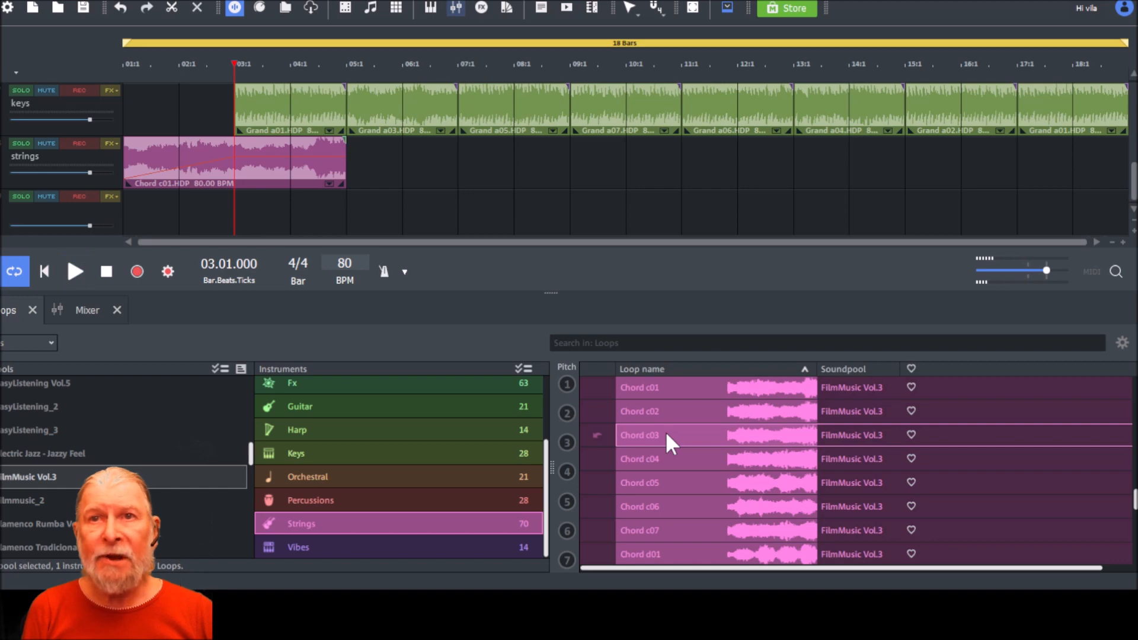
{"action": "double_click", "coordinate": [595, 436]}
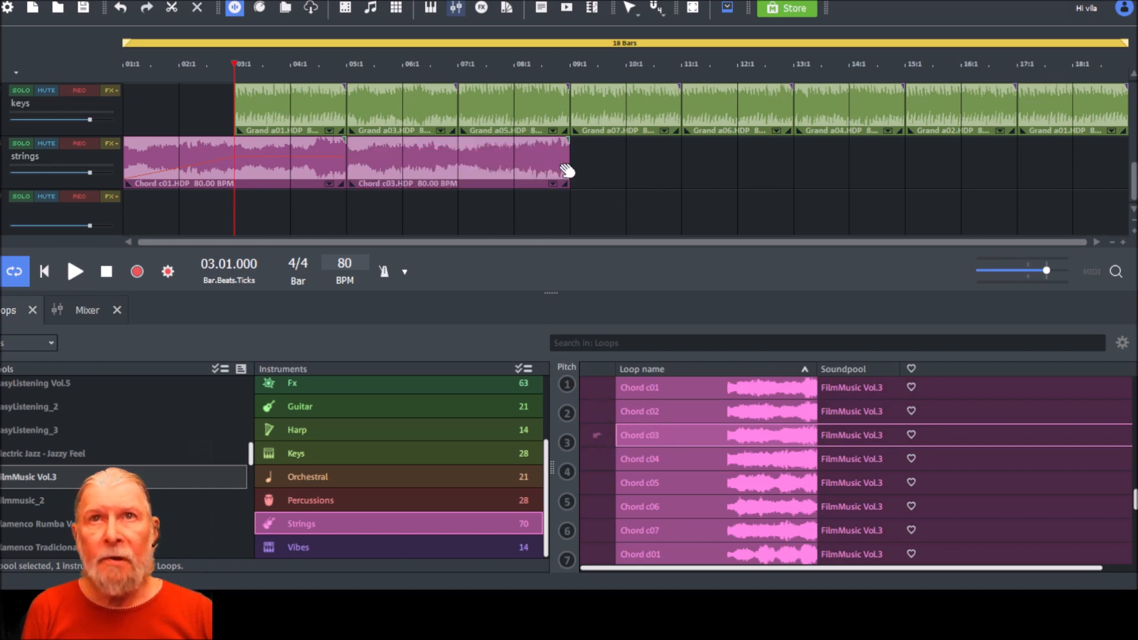
{"action": "left_click_drag", "start_coordinate": [568, 170], "coordinate": [457, 161]}
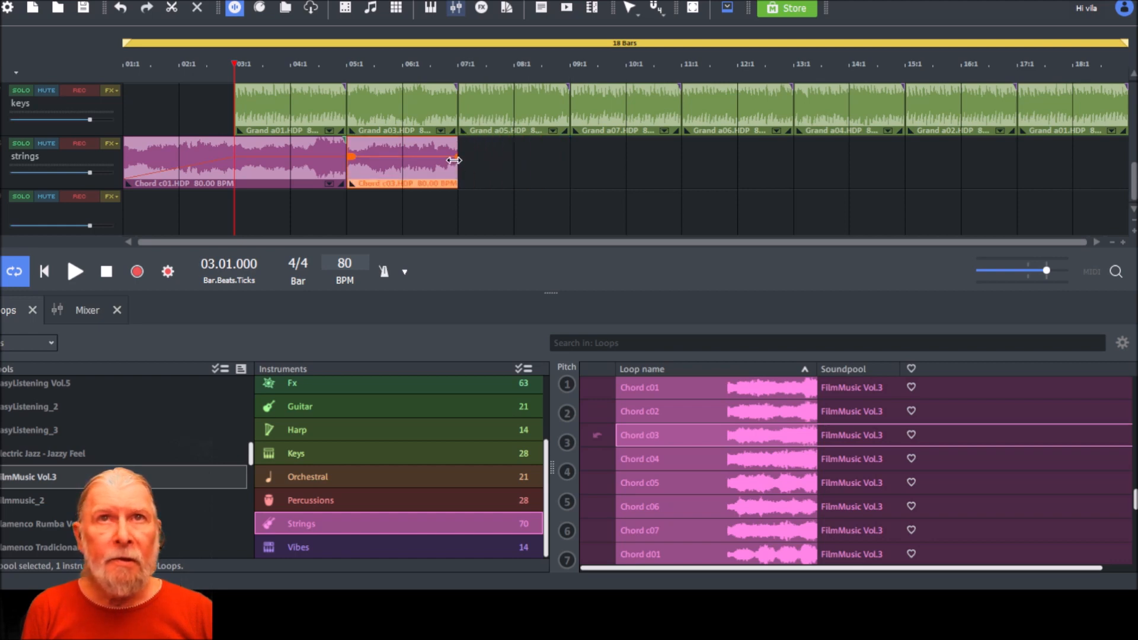
{"action": "left_click", "coordinate": [685, 475]}
{"action": "left_click_drag", "start_coordinate": [685, 475], "coordinate": [512, 158]}
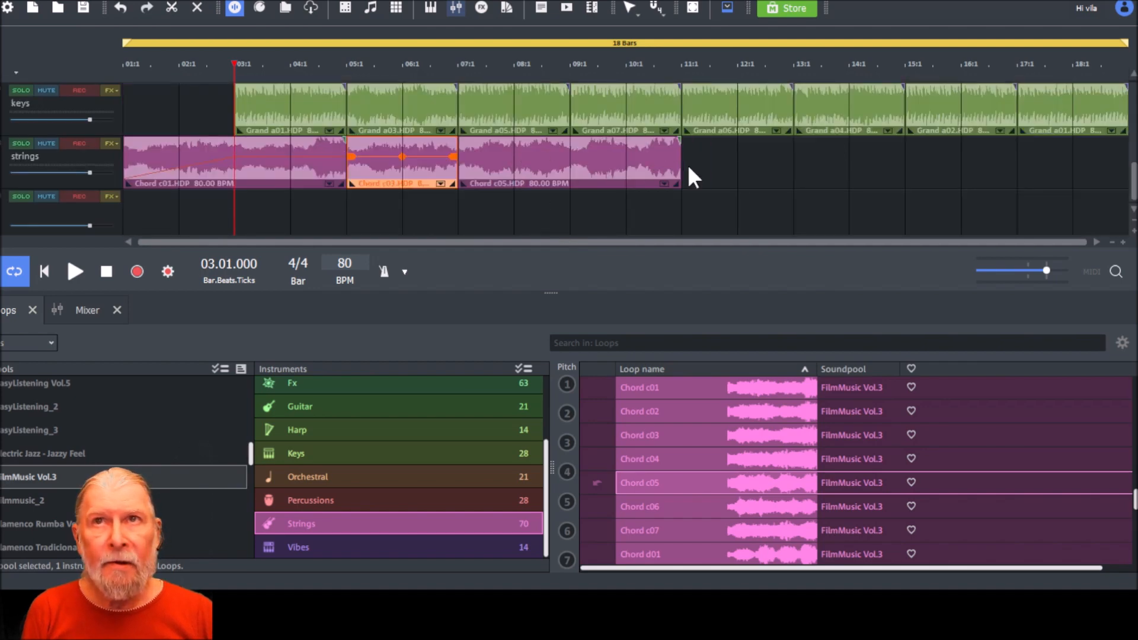
{"action": "left_click_drag", "start_coordinate": [681, 165], "coordinate": [570, 167]}
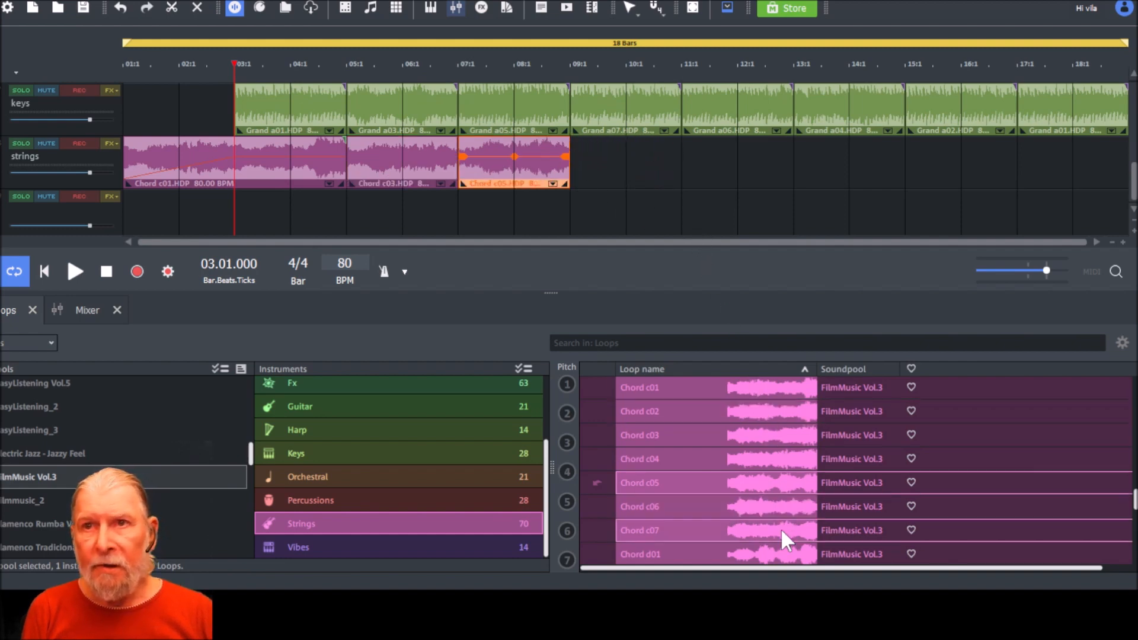
{"action": "double_click", "coordinate": [734, 525]}
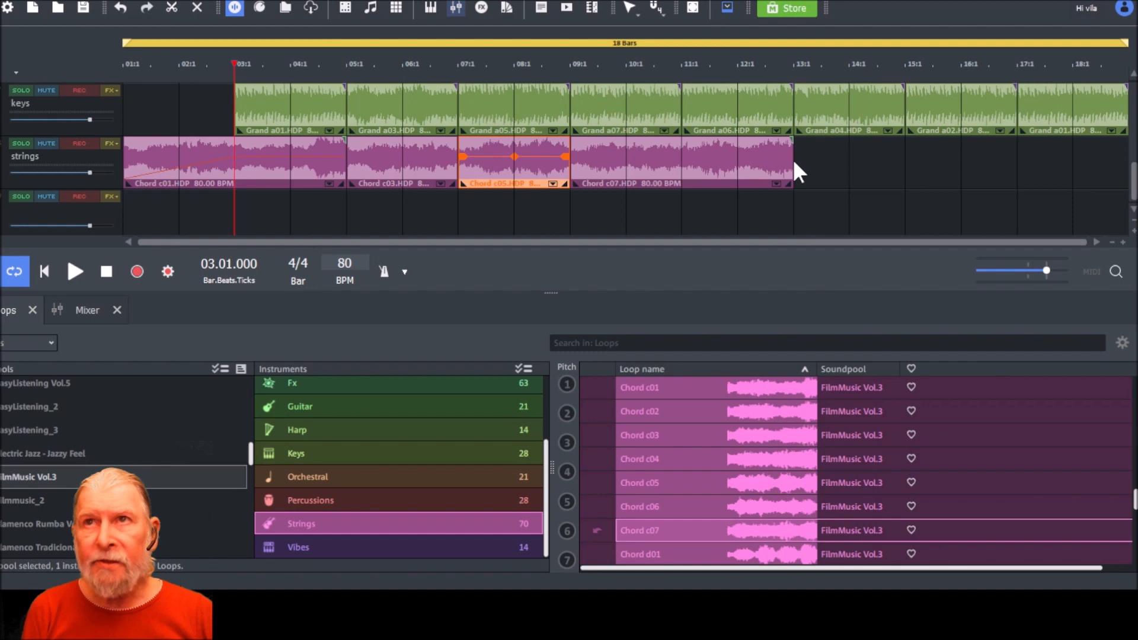
{"action": "left_click_drag", "start_coordinate": [793, 172], "coordinate": [681, 174]}
{"action": "left_click", "coordinate": [713, 478]}
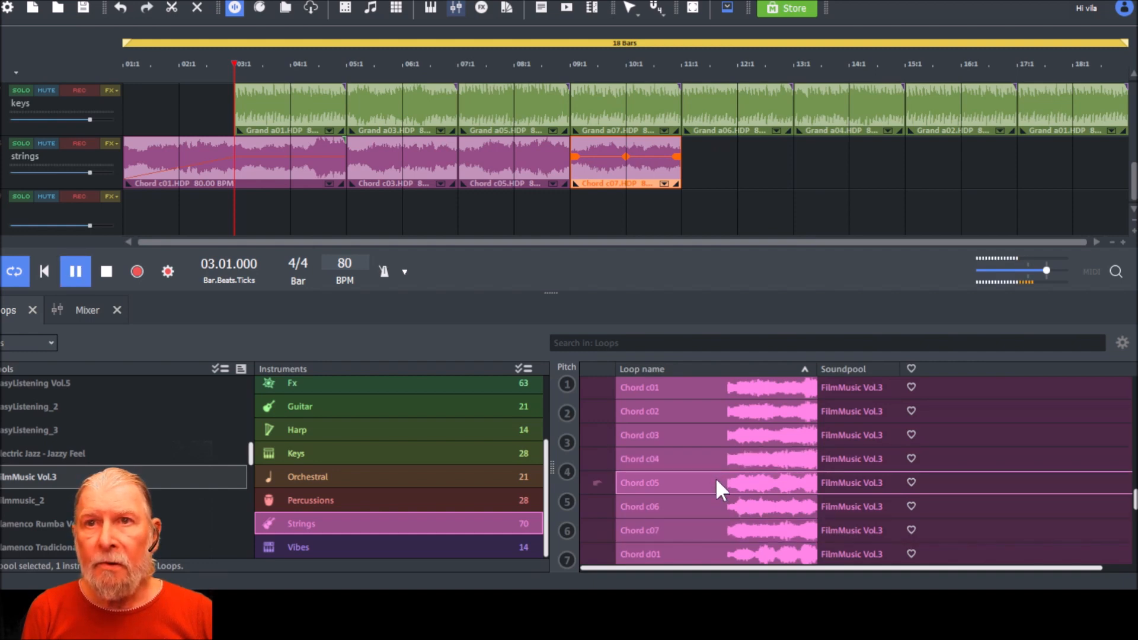
{"action": "key", "text": "space"}
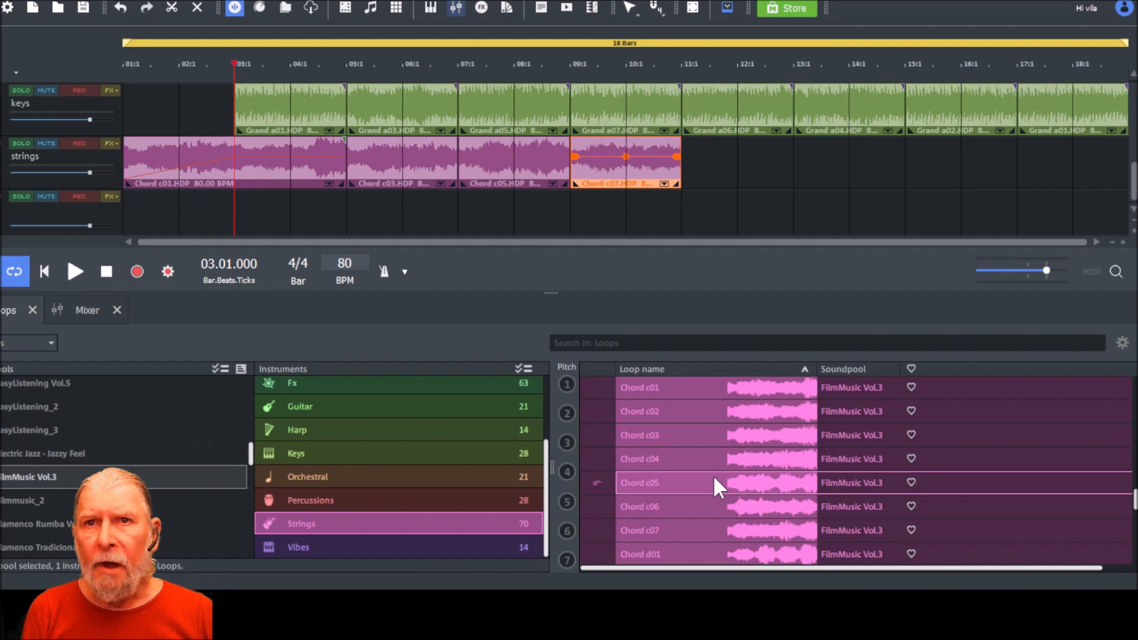
{"action": "double_click", "coordinate": [708, 478]}
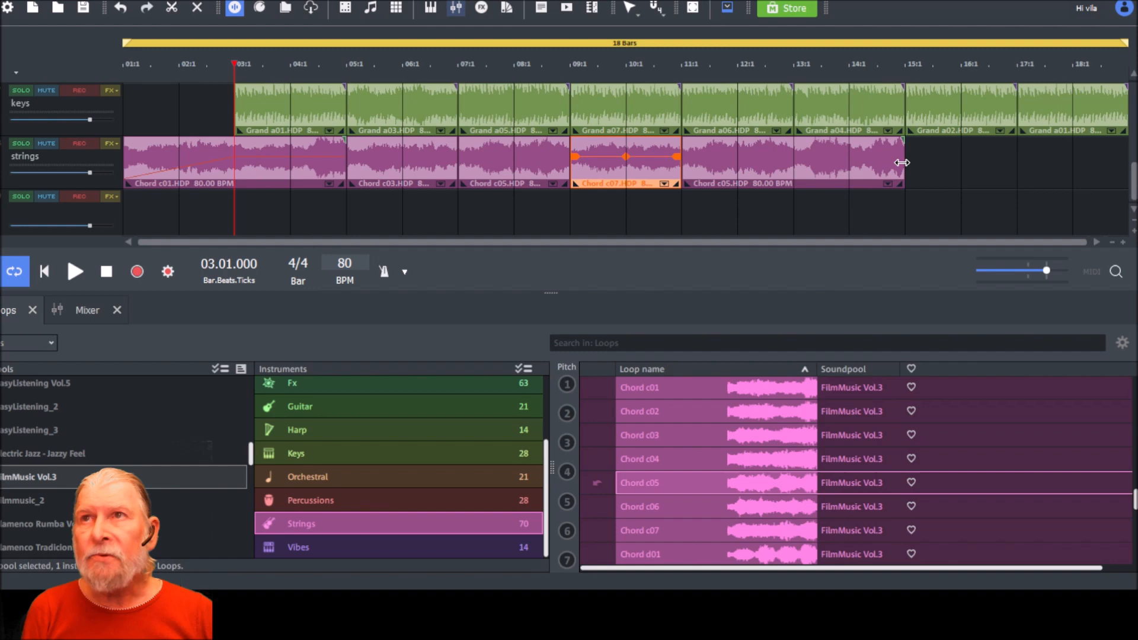
{"action": "left_click_drag", "start_coordinate": [902, 163], "coordinate": [793, 160]}
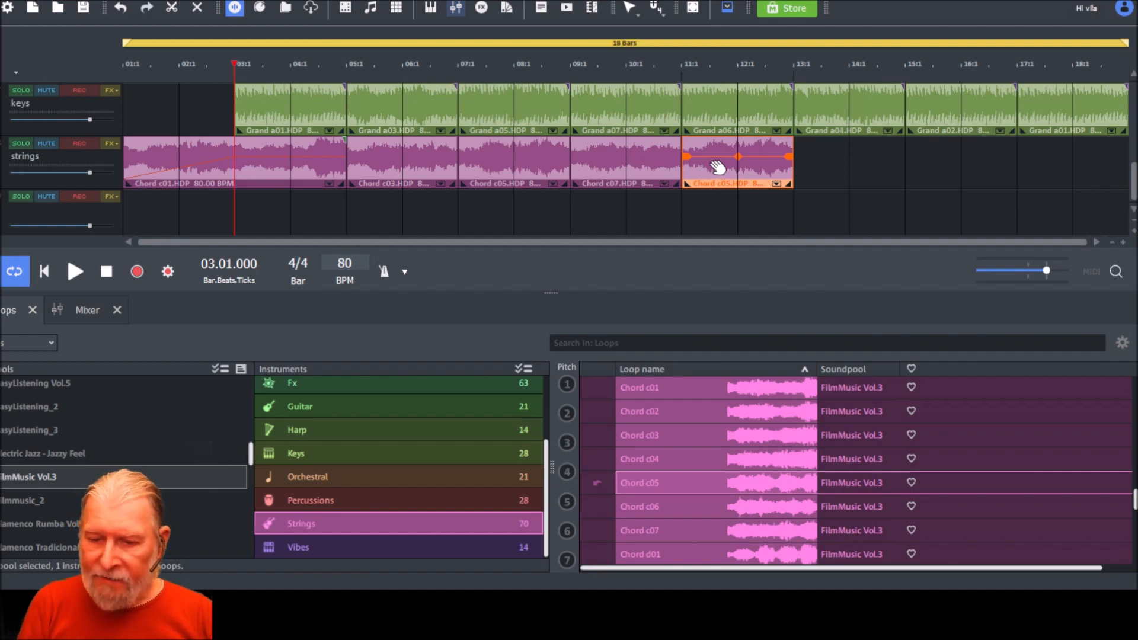
{"action": "key", "text": "Delete"}
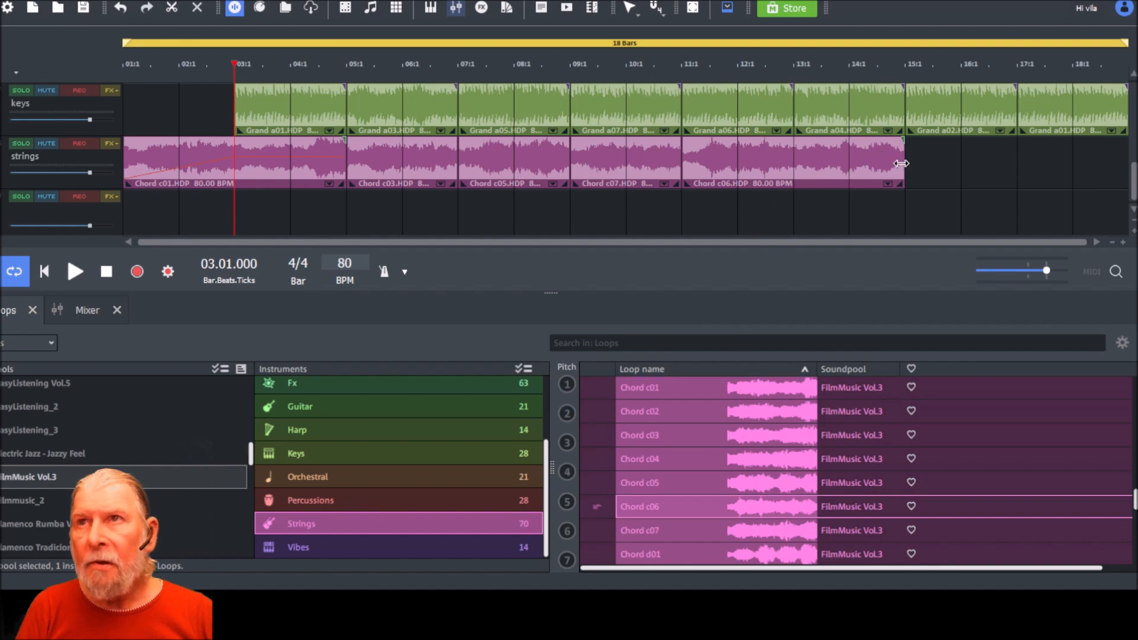
- Continue the strings track from bar 11 with Chord c06, c04, c02 and c01, each two bars long, filling it through bar 18
{"action": "left_click_drag", "start_coordinate": [898, 162], "coordinate": [792, 175]}
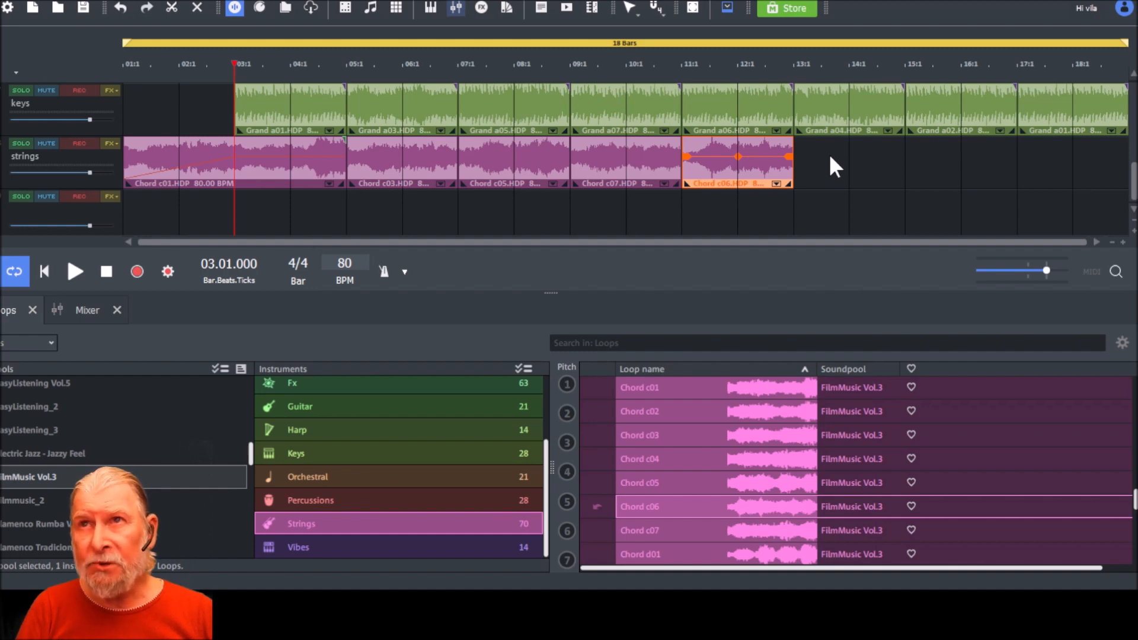
{"action": "left_click", "coordinate": [786, 461]}
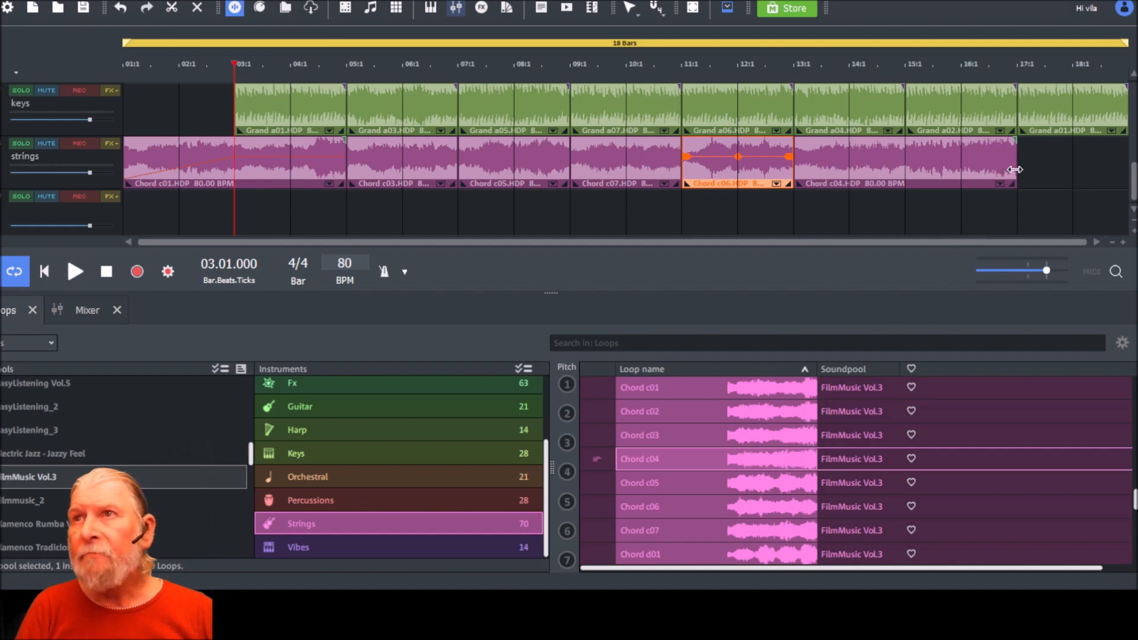
{"action": "left_click_drag", "start_coordinate": [1017, 169], "coordinate": [907, 187]}
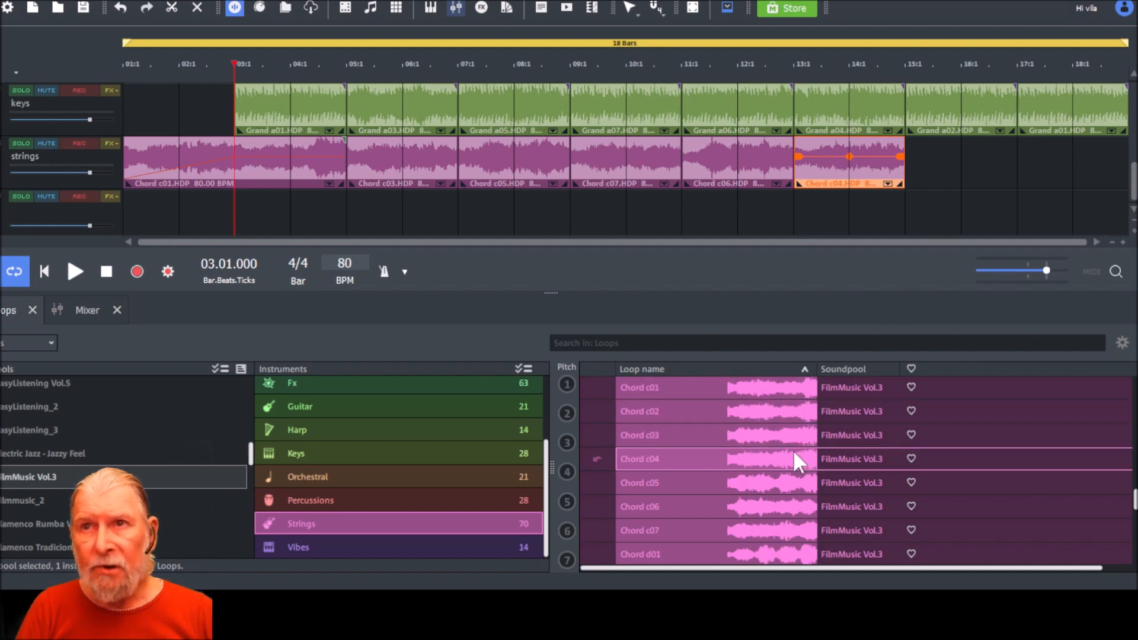
{"action": "left_click", "coordinate": [760, 409]}
{"action": "double_click", "coordinate": [760, 408]}
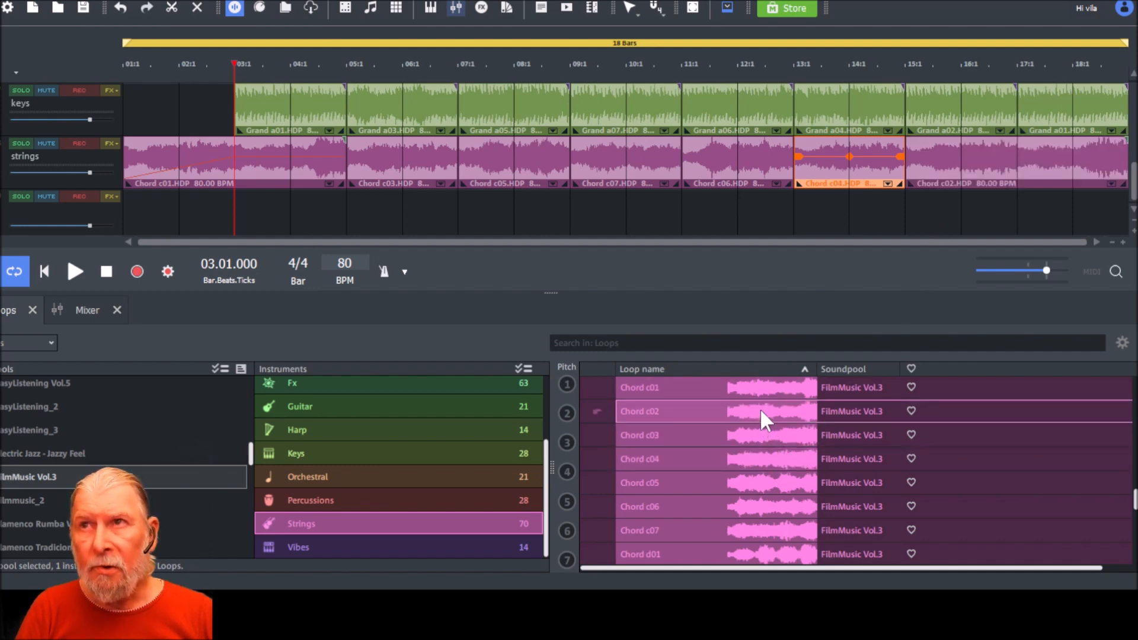
{"action": "left_click_drag", "start_coordinate": [1125, 168], "coordinate": [1020, 173]}
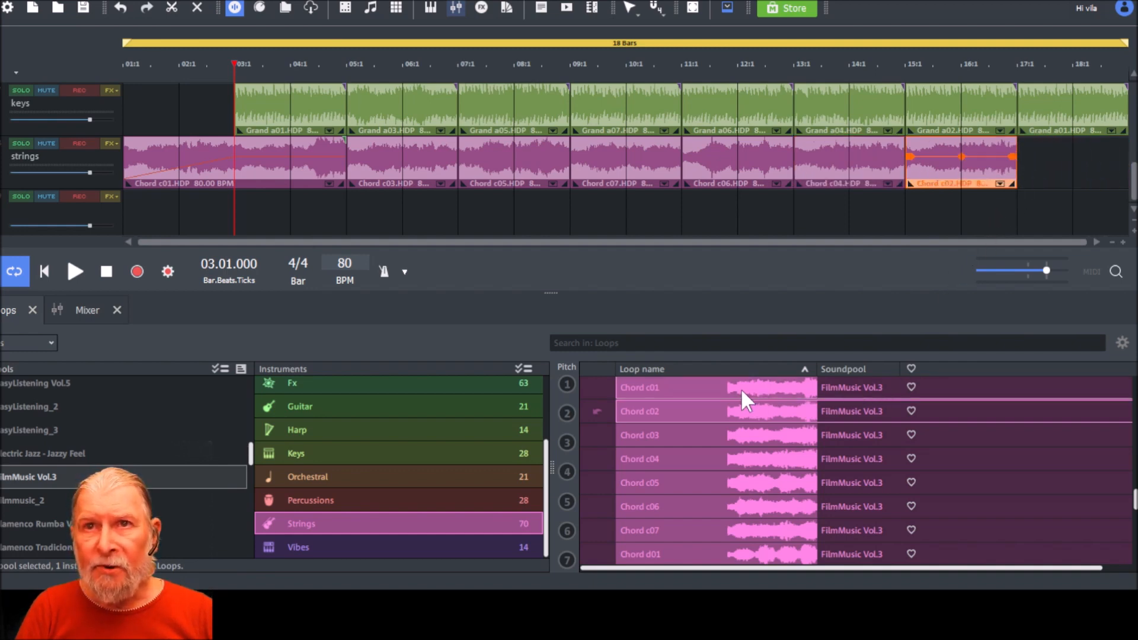
{"action": "left_click_drag", "start_coordinate": [738, 388], "coordinate": [846, 207]}
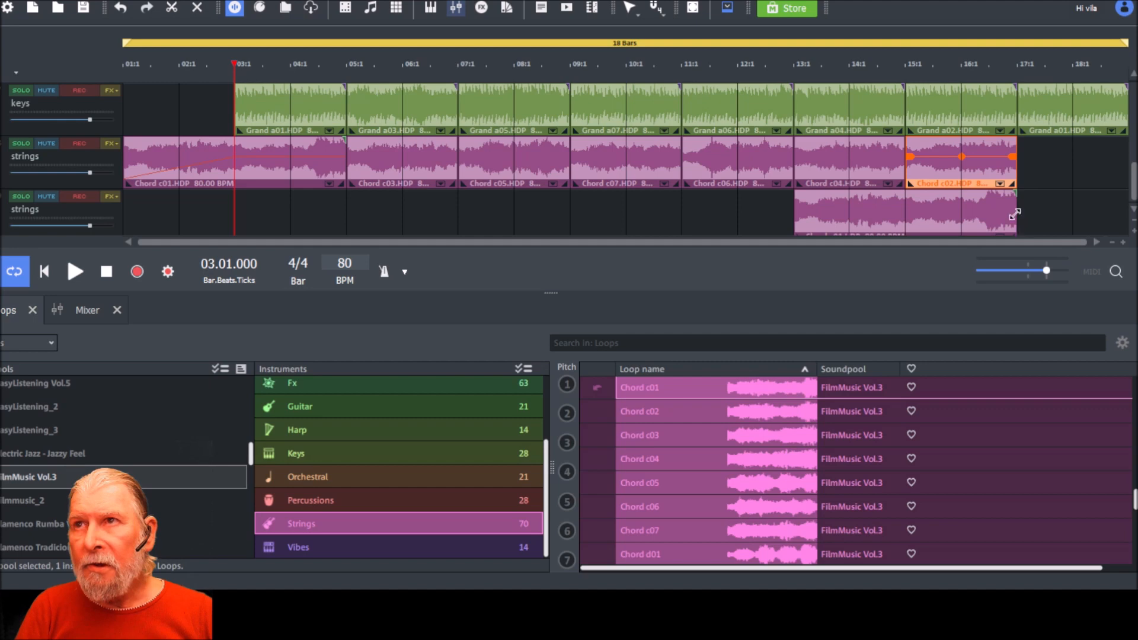
{"action": "left_click_drag", "start_coordinate": [1016, 219], "coordinate": [1115, 181]}
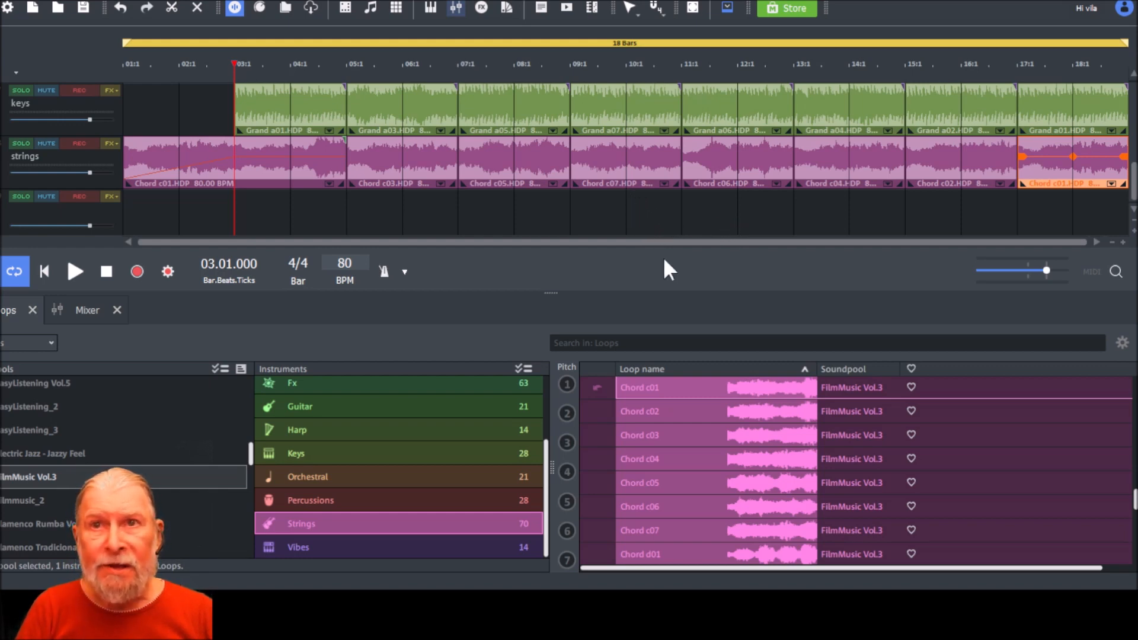
{"action": "scroll", "coordinate": [687, 422], "scroll_direction": "down", "scroll_amount": 3}
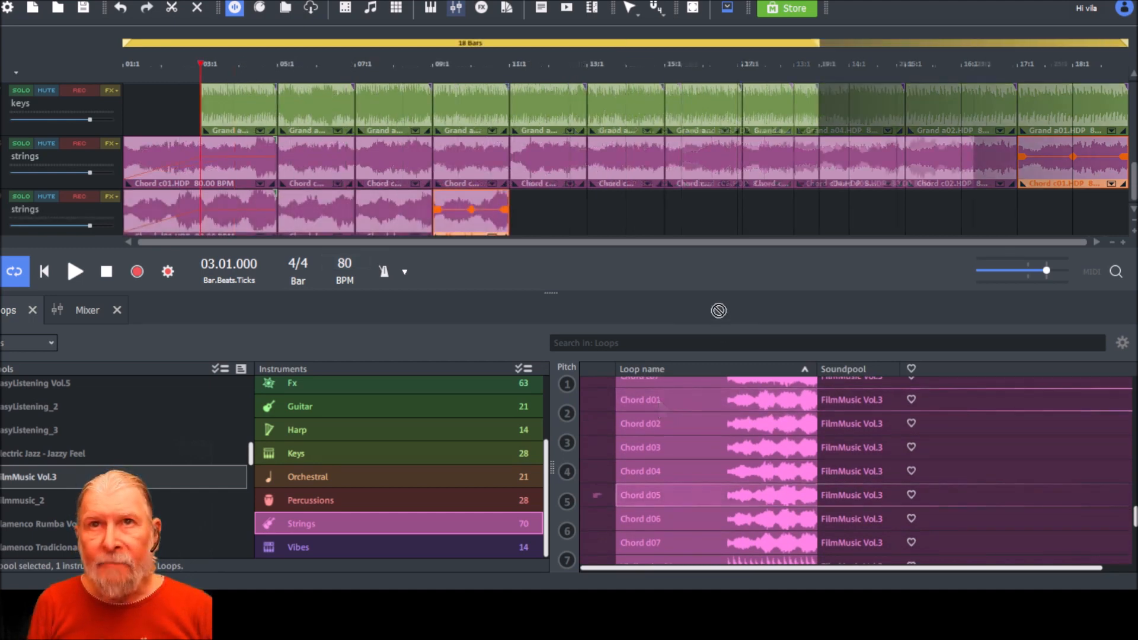
{"action": "left_click_drag", "start_coordinate": [696, 247], "coordinate": [562, 214]}
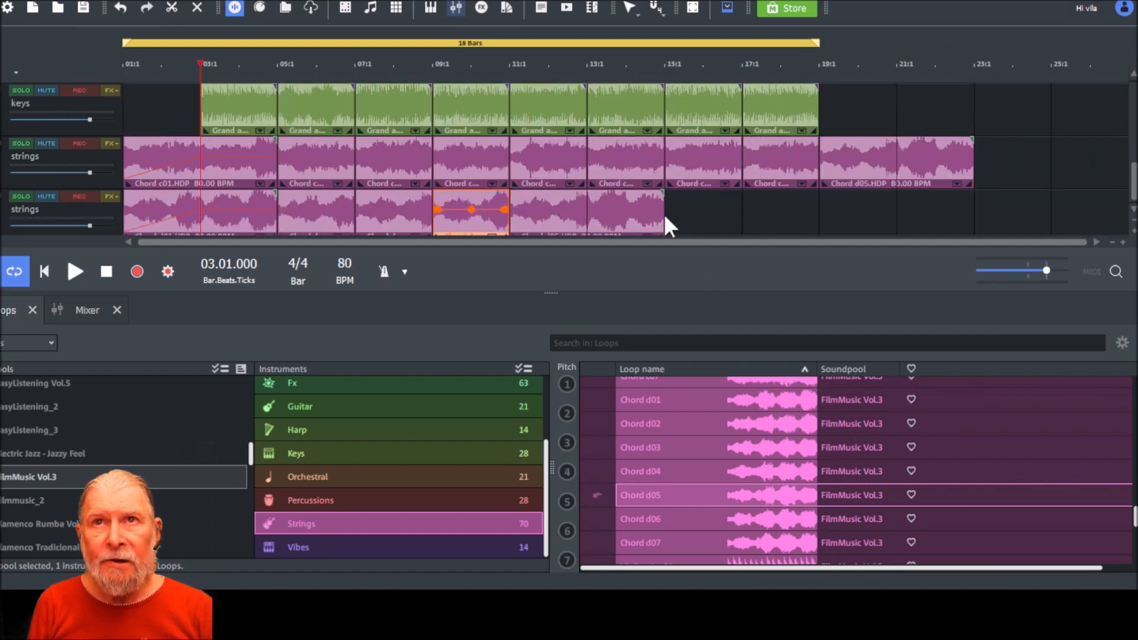
{"action": "left_click_drag", "start_coordinate": [665, 221], "coordinate": [586, 221]}
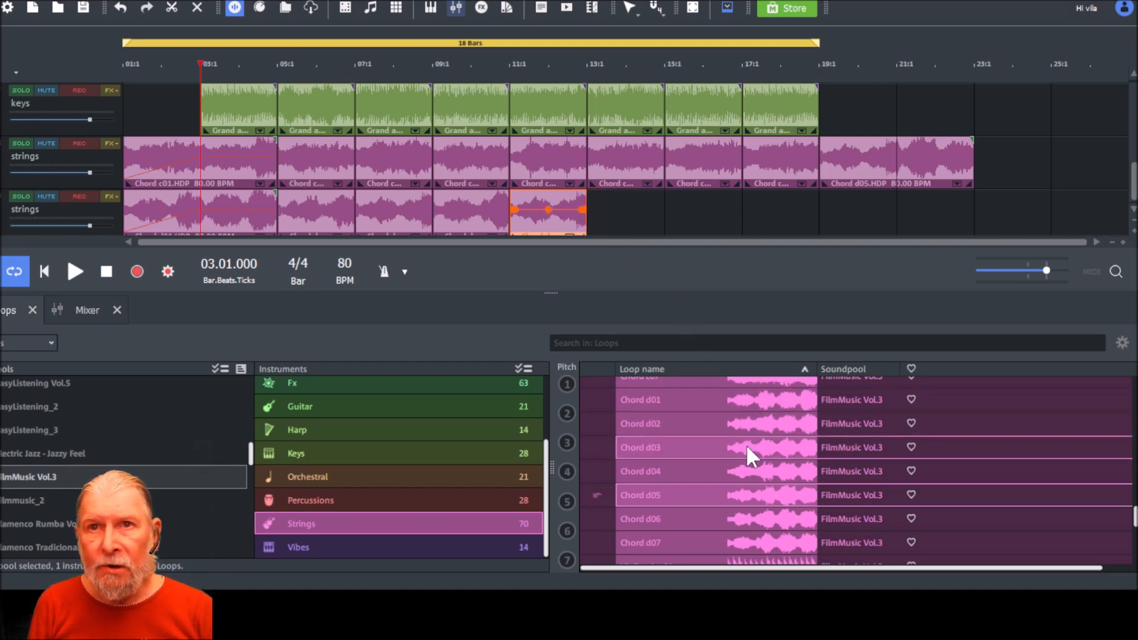
{"action": "left_click_drag", "start_coordinate": [744, 446], "coordinate": [653, 196]}
{"action": "left_click", "coordinate": [673, 211]}
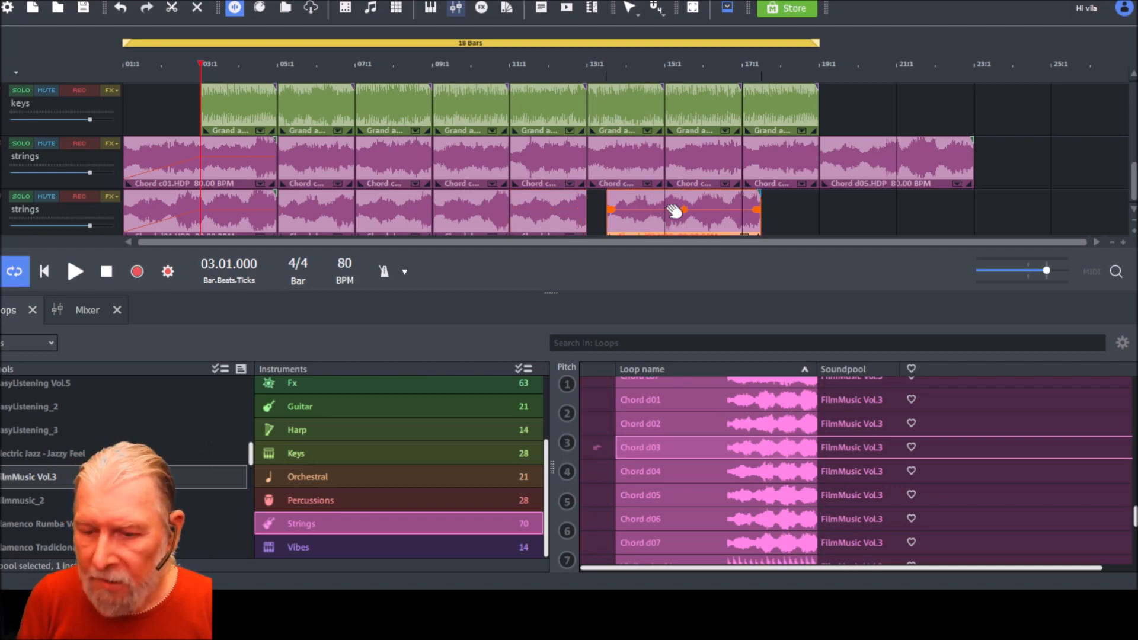
{"action": "key", "text": "Delete"}
{"action": "left_click", "coordinate": [549, 212]}
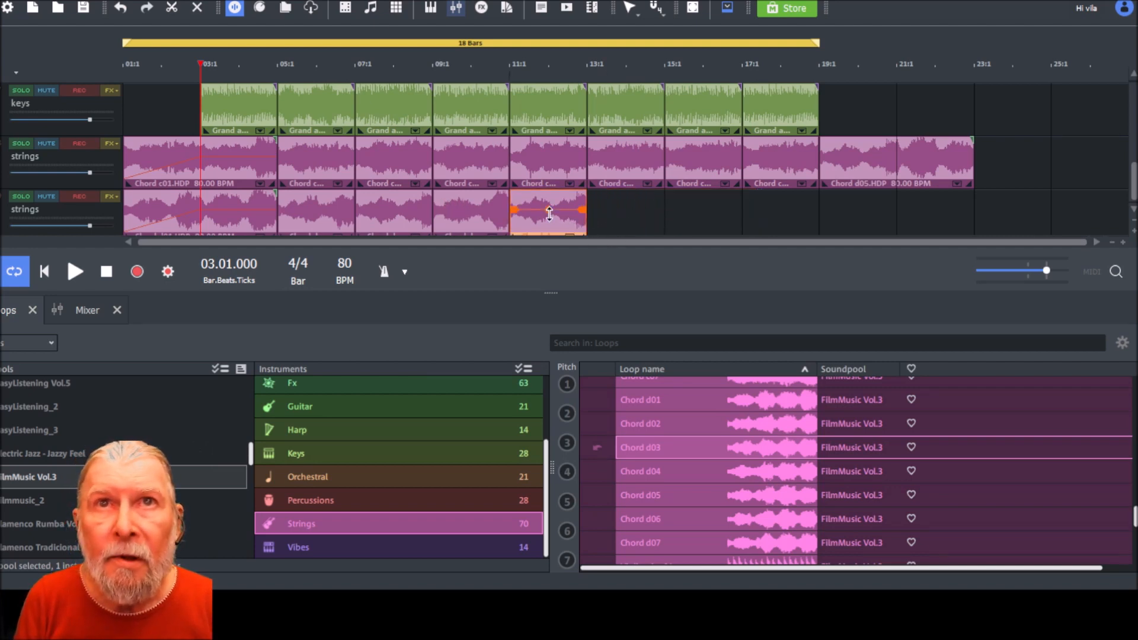
{"action": "key", "text": "Delete"}
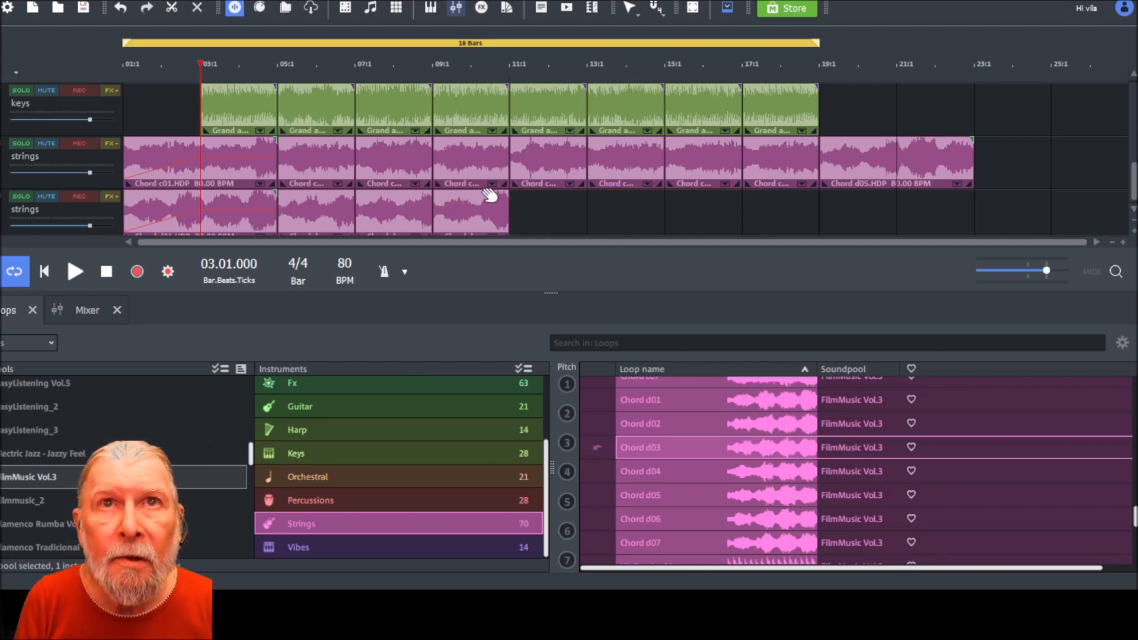
- Continue the lower strings track from bar 11 with Chord d06 and Chord d04, shortening each clip to two bars
{"action": "left_click", "coordinate": [1114, 270]}
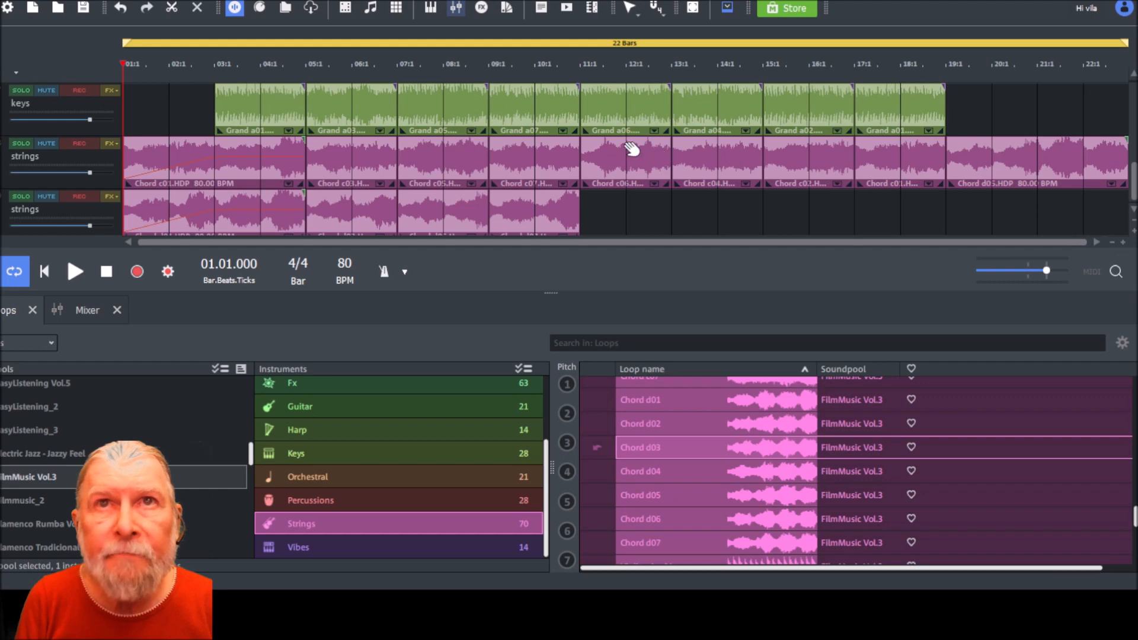
{"action": "left_click", "coordinate": [566, 213]}
{"action": "mouse_move", "coordinate": [566, 213]}
{"action": "left_mouse_down"}
{"action": "mouse_move", "coordinate": [564, 181]}
{"action": "mouse_move", "coordinate": [564, 203]}
{"action": "left_mouse_up"}
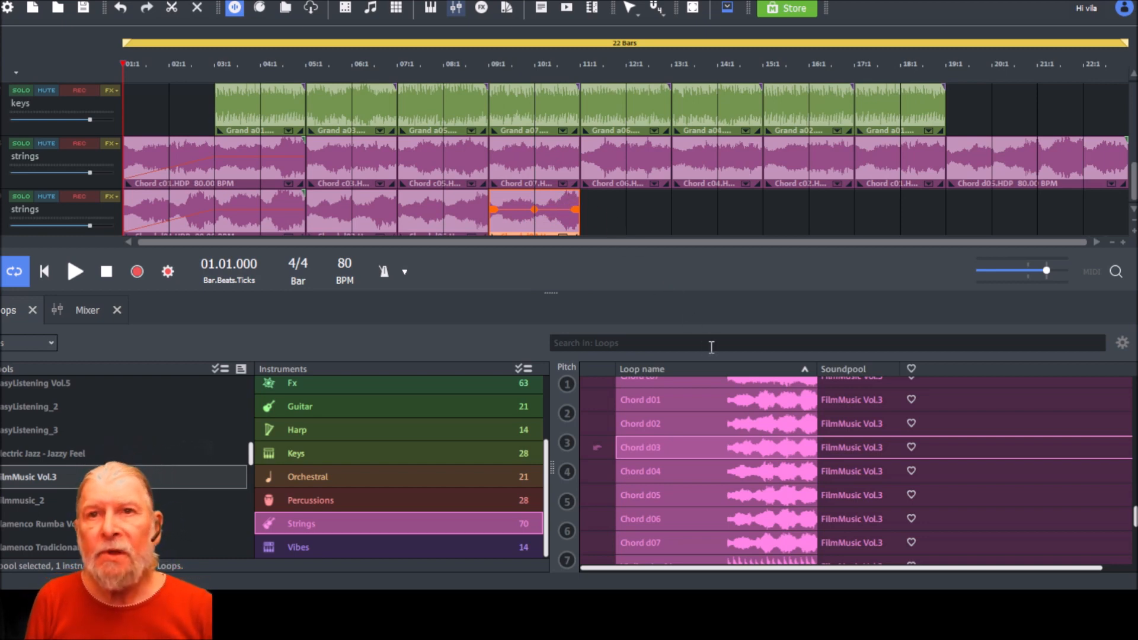
{"action": "left_click_drag", "start_coordinate": [688, 517], "coordinate": [634, 204]}
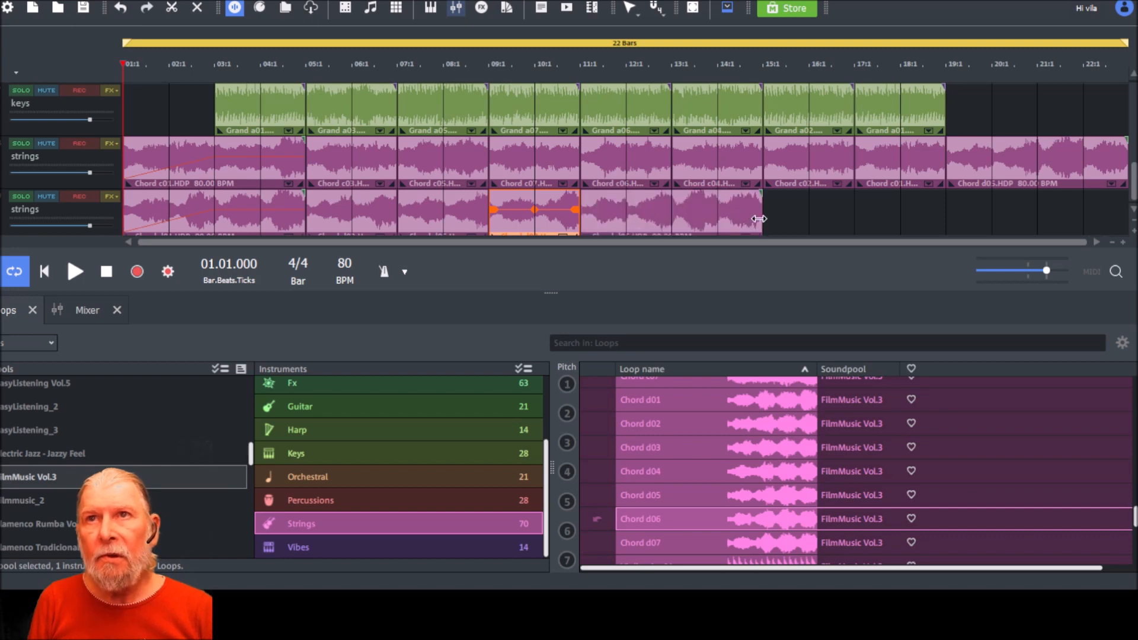
{"action": "left_click_drag", "start_coordinate": [760, 217], "coordinate": [671, 219]}
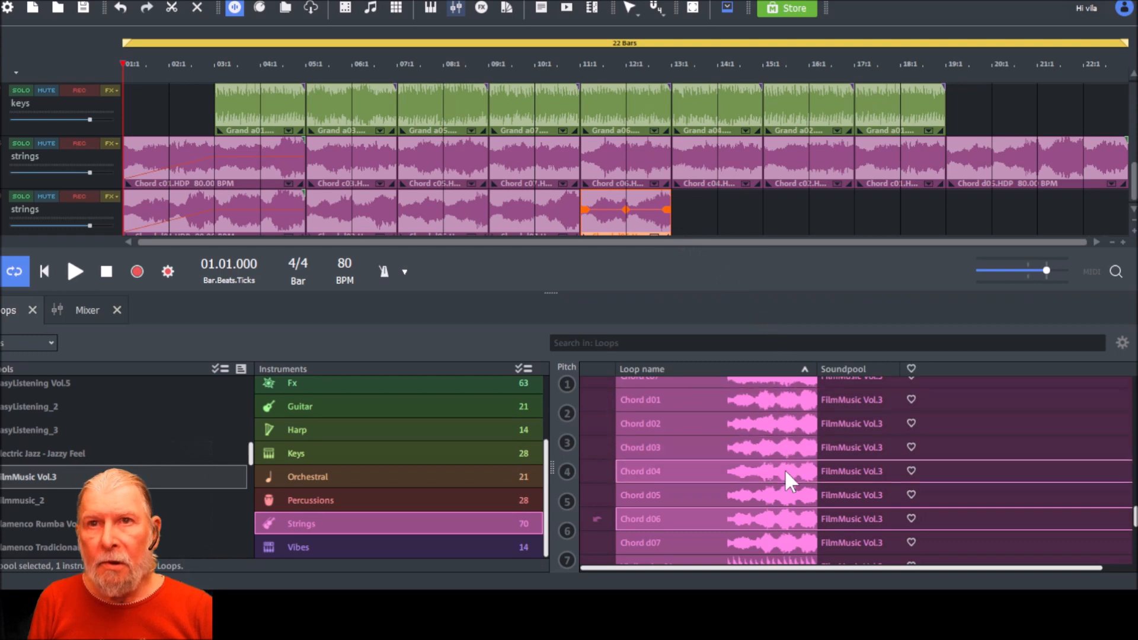
{"action": "left_click_drag", "start_coordinate": [780, 467], "coordinate": [722, 208]}
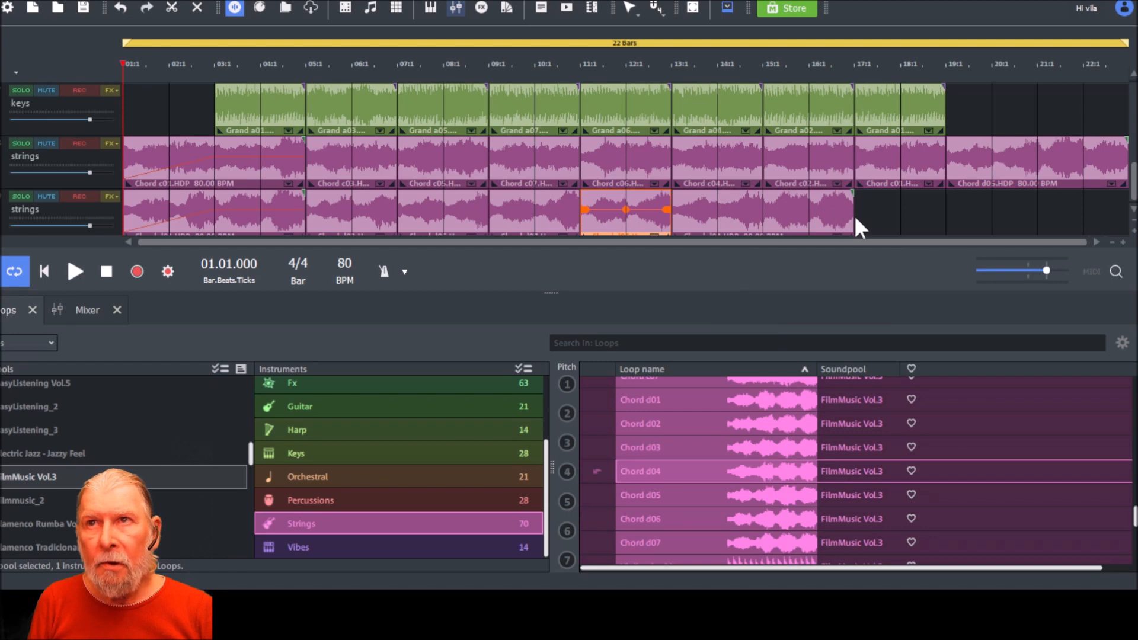
{"action": "left_click_drag", "start_coordinate": [855, 215], "coordinate": [766, 211]}
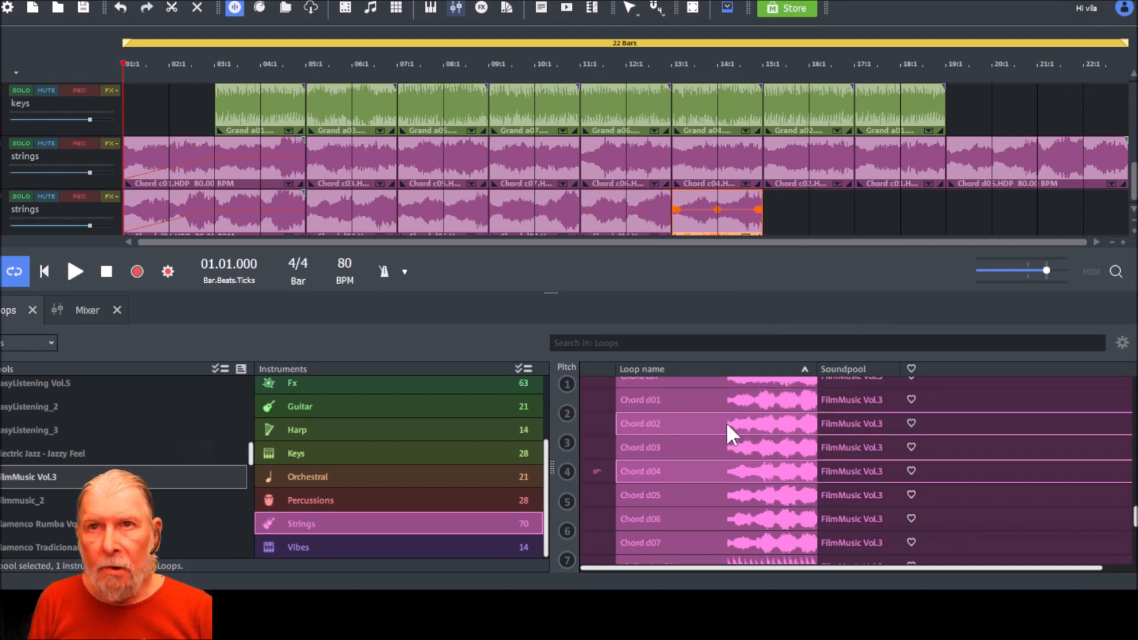
- Fill the lower strings track from bar 15 with two-bar Chord d02 and d01 clips, and delete the stray Chord d05 clip at bar 19 above
{"action": "left_click_drag", "start_coordinate": [727, 422], "coordinate": [816, 207]}
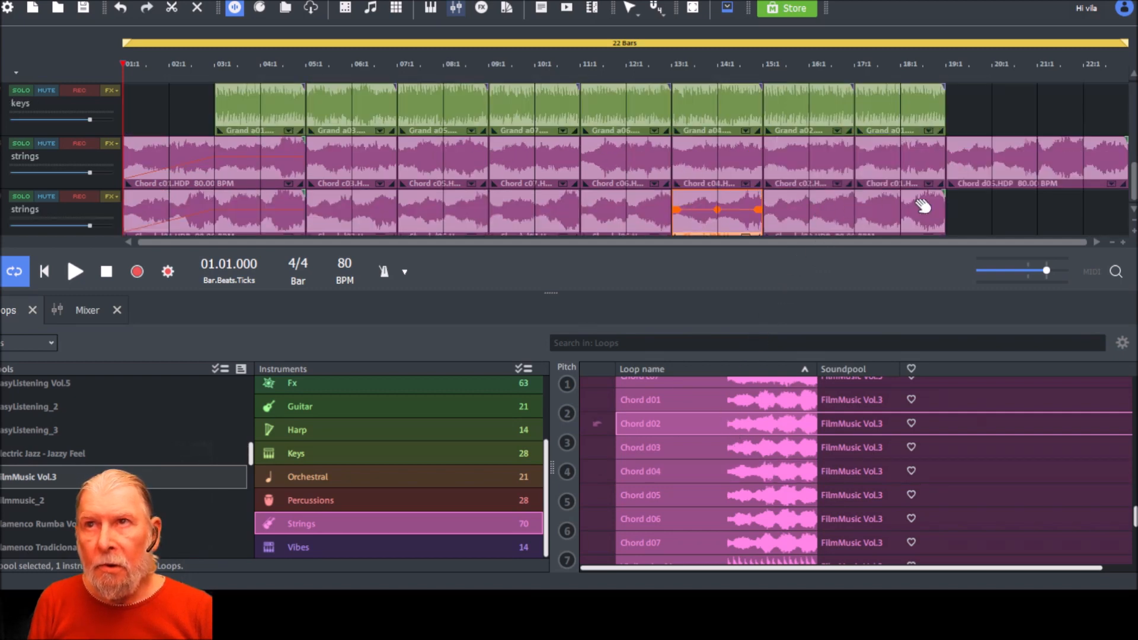
{"action": "left_click", "coordinate": [941, 213]}
{"action": "left_click_drag", "start_coordinate": [939, 215], "coordinate": [859, 209]}
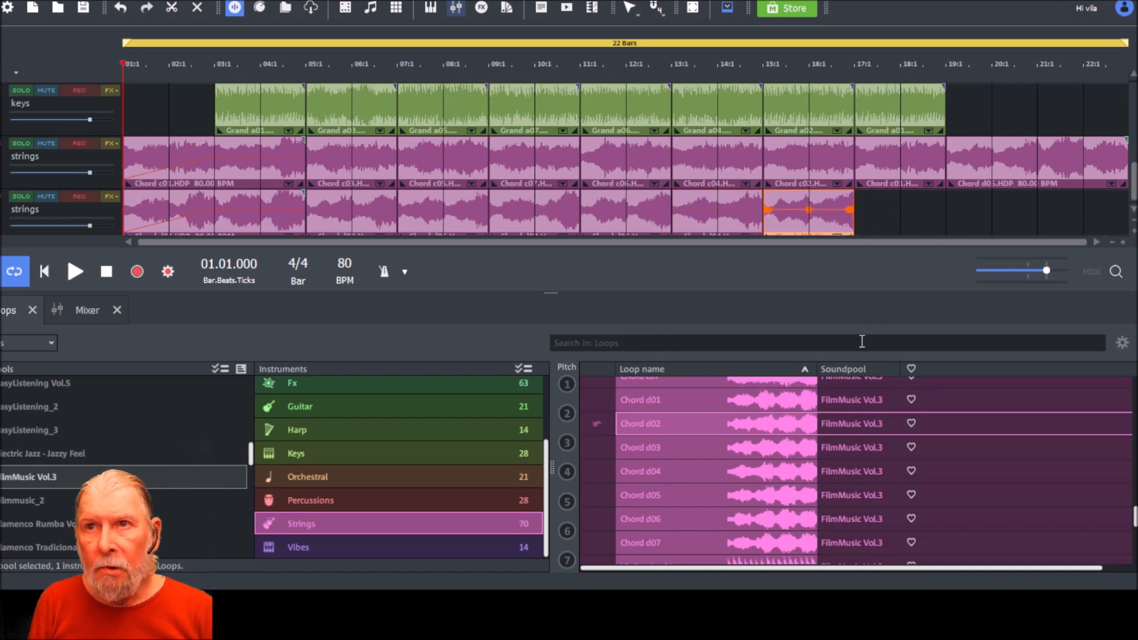
{"action": "left_click", "coordinate": [768, 401]}
{"action": "left_click_drag", "start_coordinate": [768, 400], "coordinate": [908, 208]}
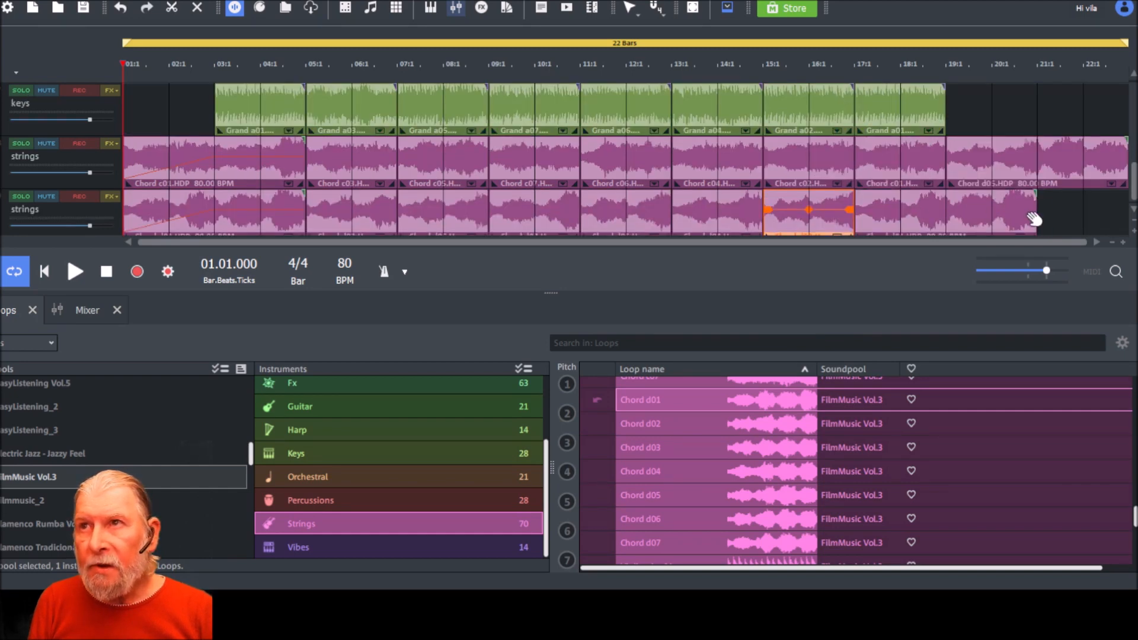
{"action": "left_click_drag", "start_coordinate": [1036, 219], "coordinate": [950, 212]}
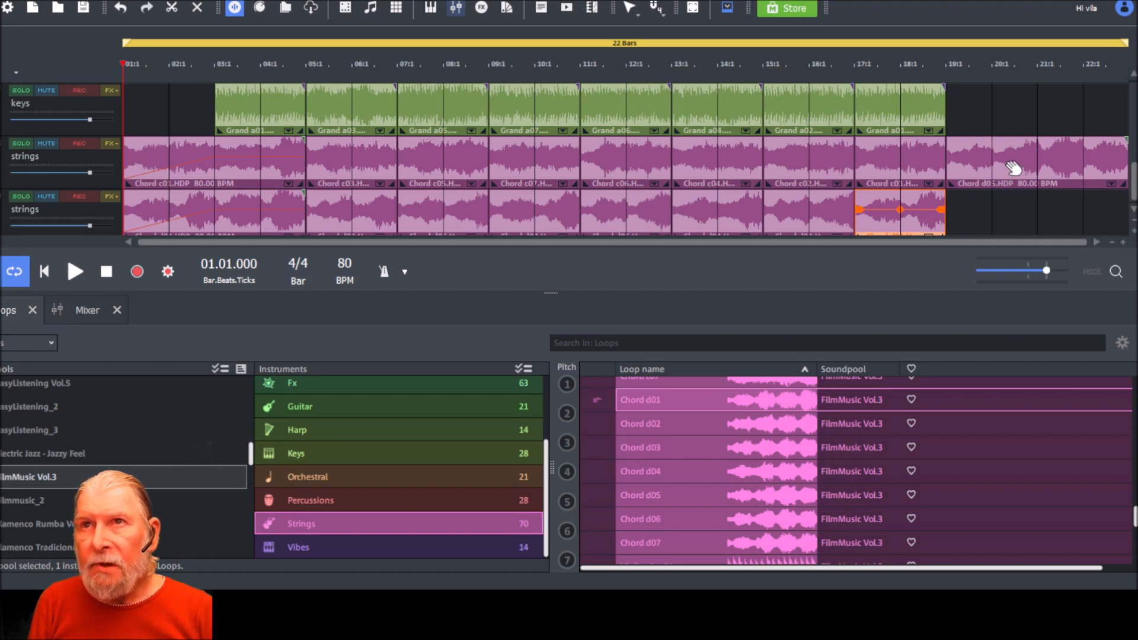
{"action": "left_click", "coordinate": [1014, 169]}
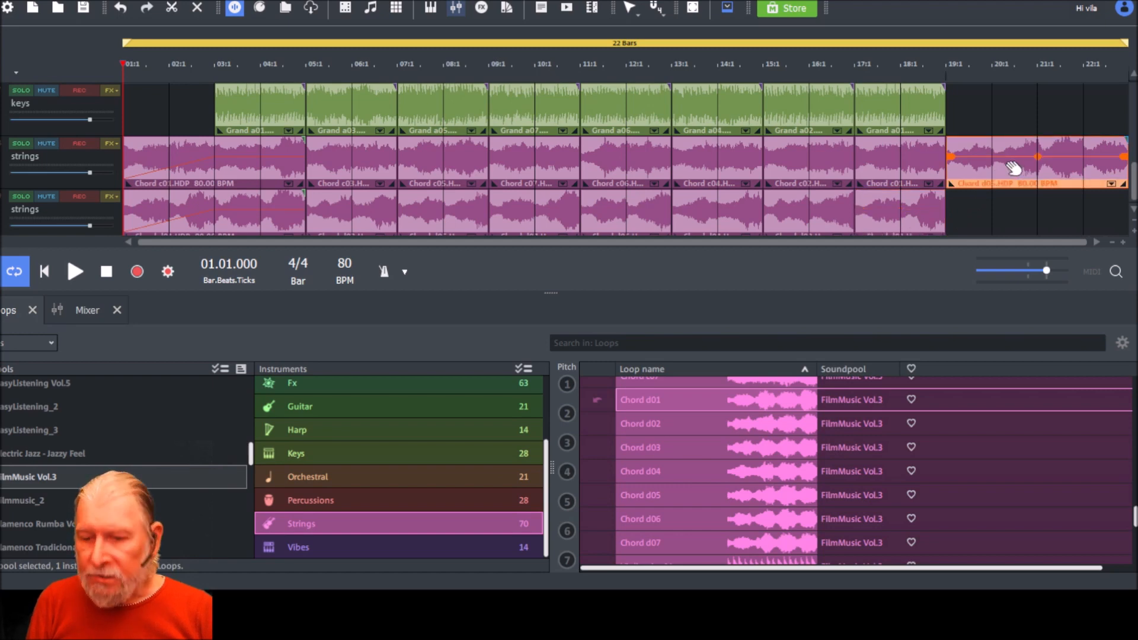
{"action": "key", "text": "Delete"}
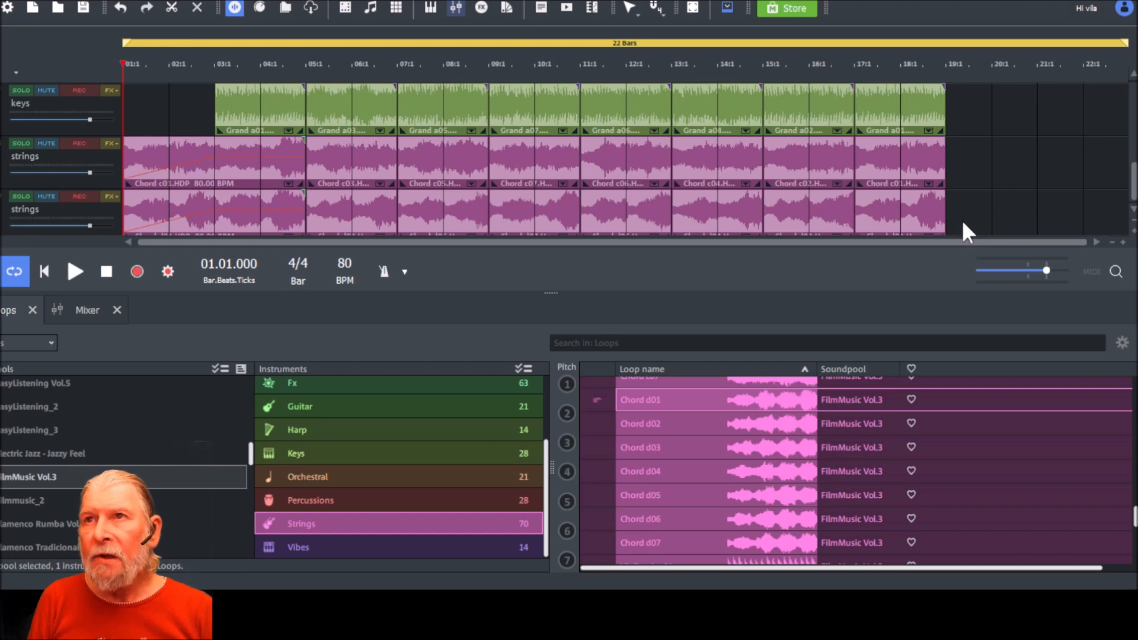
- Fade out the final clips of the tracks together from about bar 18, and shorten the loop range to 18 bars
{"action": "left_click_drag", "start_coordinate": [927, 216], "coordinate": [920, 73]}
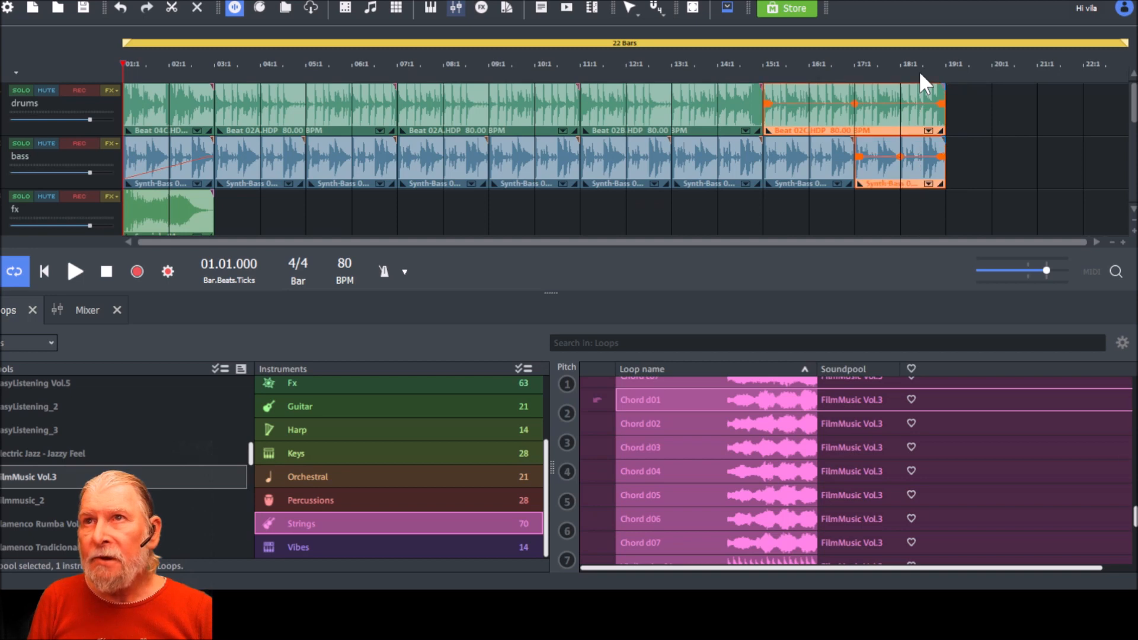
{"action": "scroll", "coordinate": [997, 152], "scroll_direction": "down", "scroll_amount": 3}
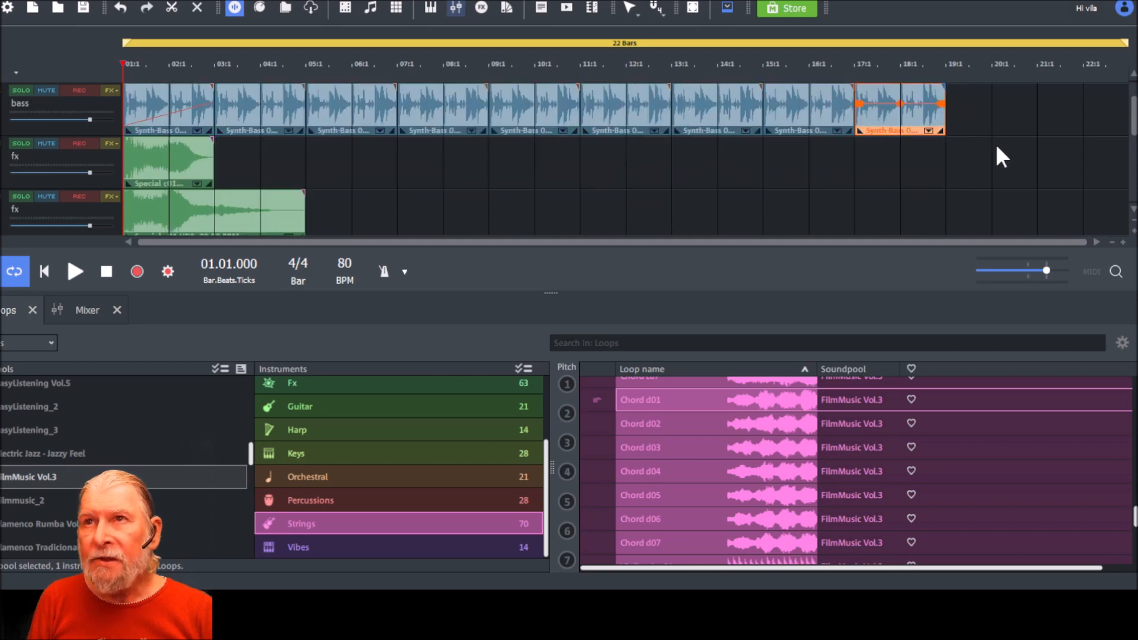
{"action": "scroll", "coordinate": [997, 149], "scroll_direction": "down", "scroll_amount": 1}
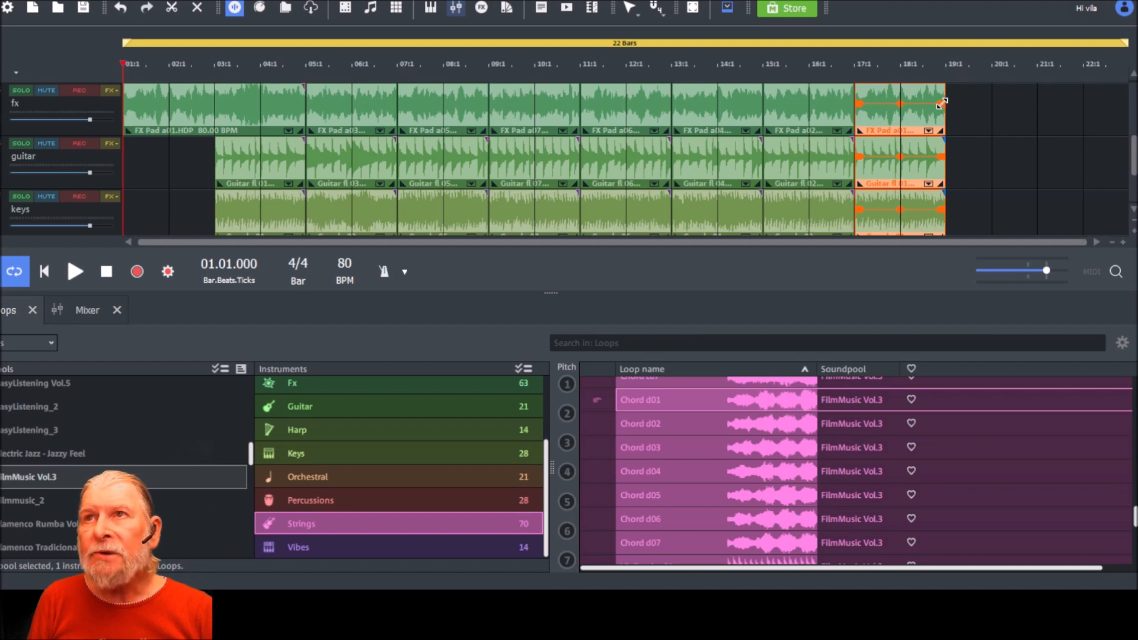
{"action": "left_click_drag", "start_coordinate": [943, 104], "coordinate": [897, 105]}
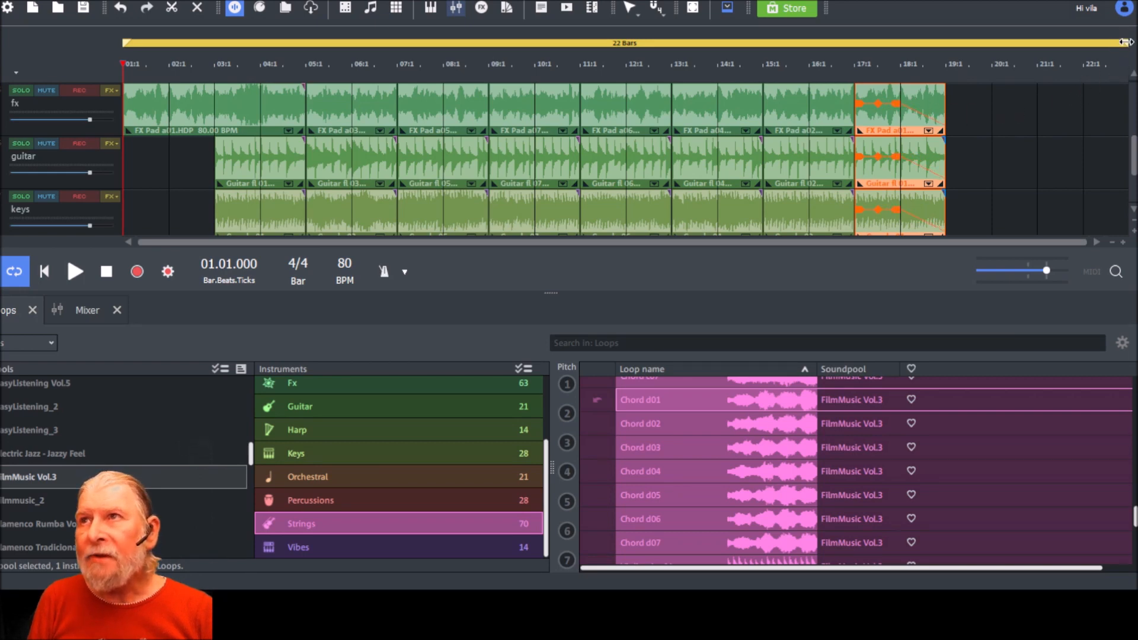
{"action": "left_click_drag", "start_coordinate": [1125, 41], "coordinate": [948, 44]}
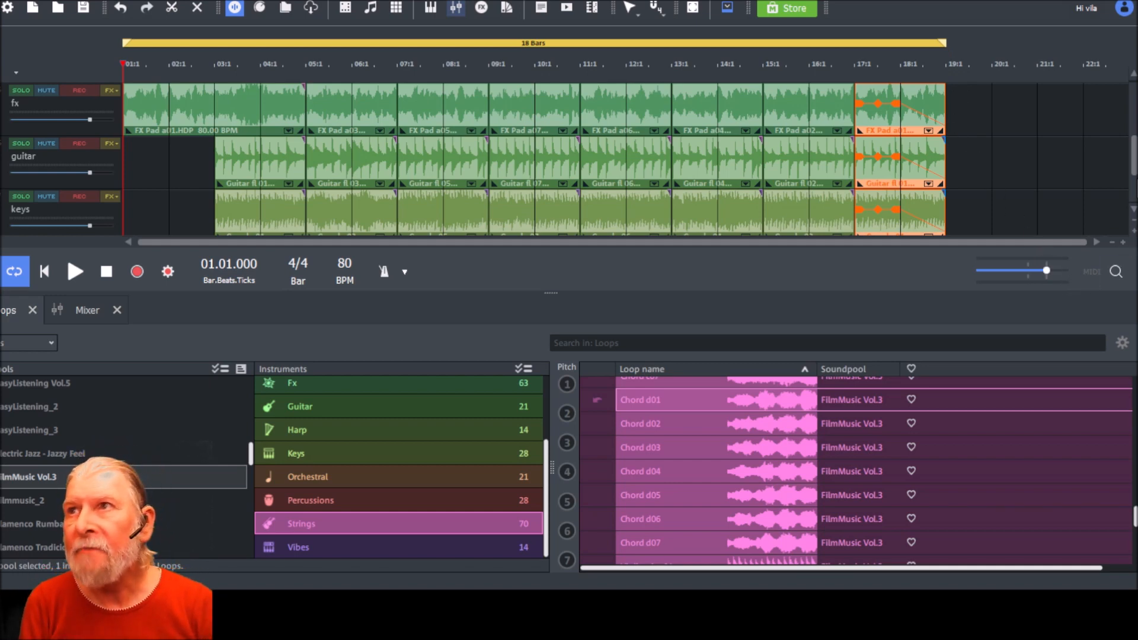
{"action": "scroll", "coordinate": [534, 159], "scroll_direction": "up", "scroll_amount": 2}
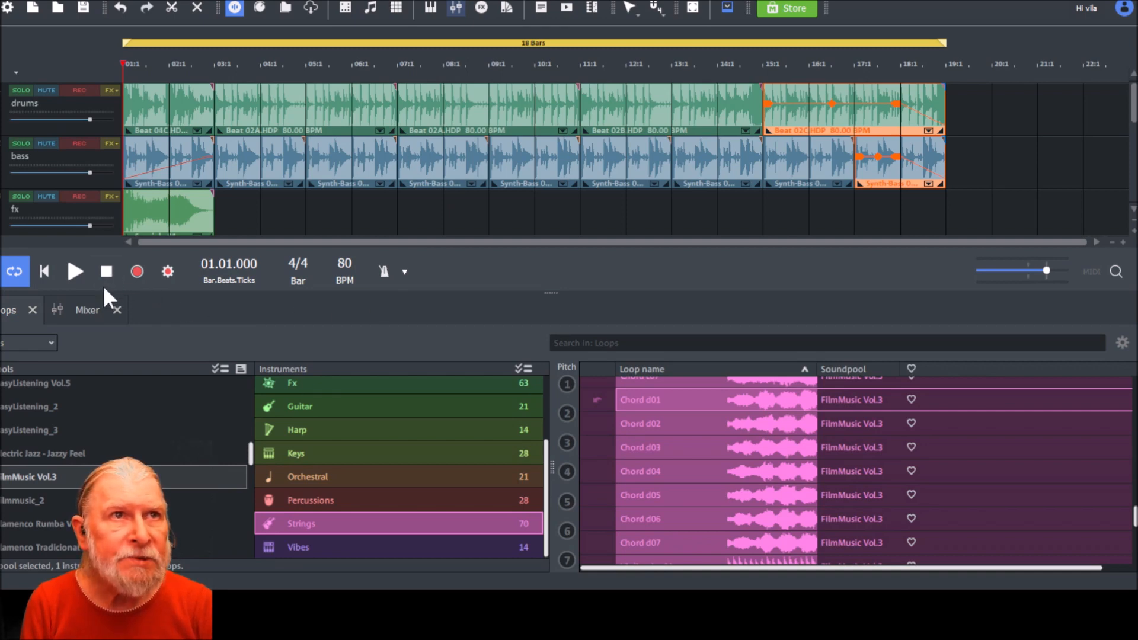
- Open the mixer, play the song from the start and raise the bass track's volume to 4.8
{"action": "left_click", "coordinate": [95, 306]}
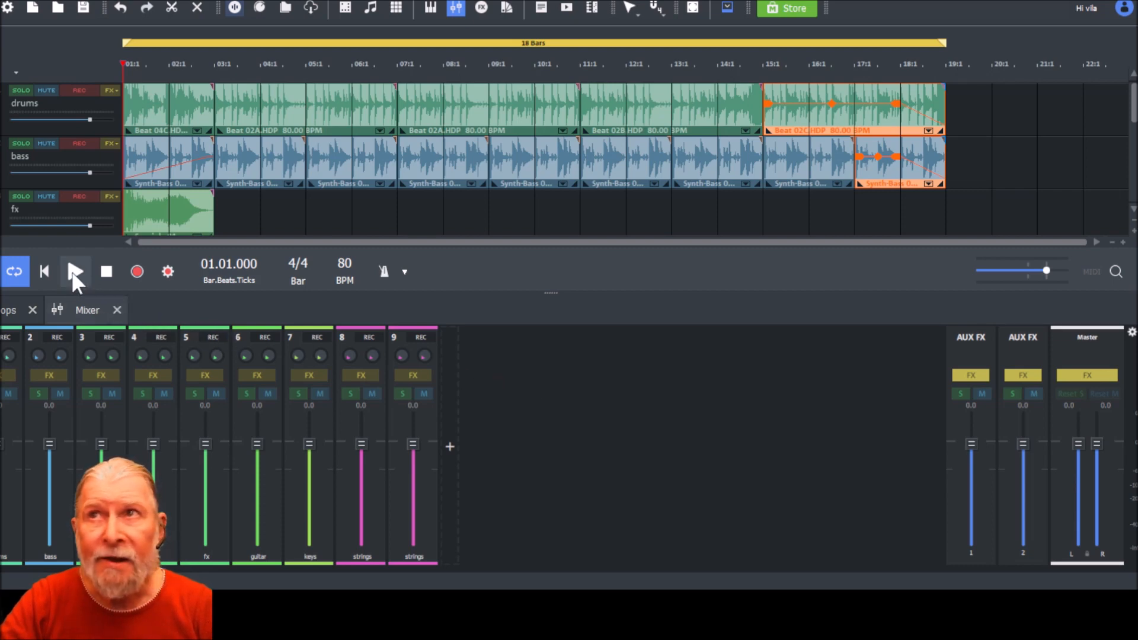
{"action": "left_click", "coordinate": [1112, 242]}
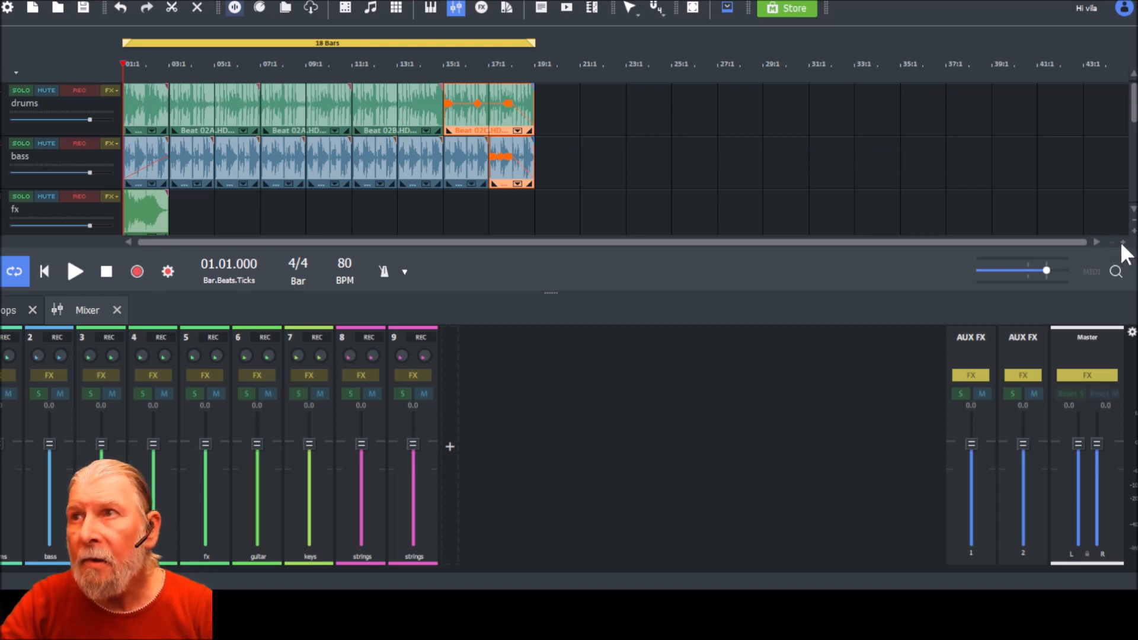
{"action": "left_click", "coordinate": [1122, 242]}
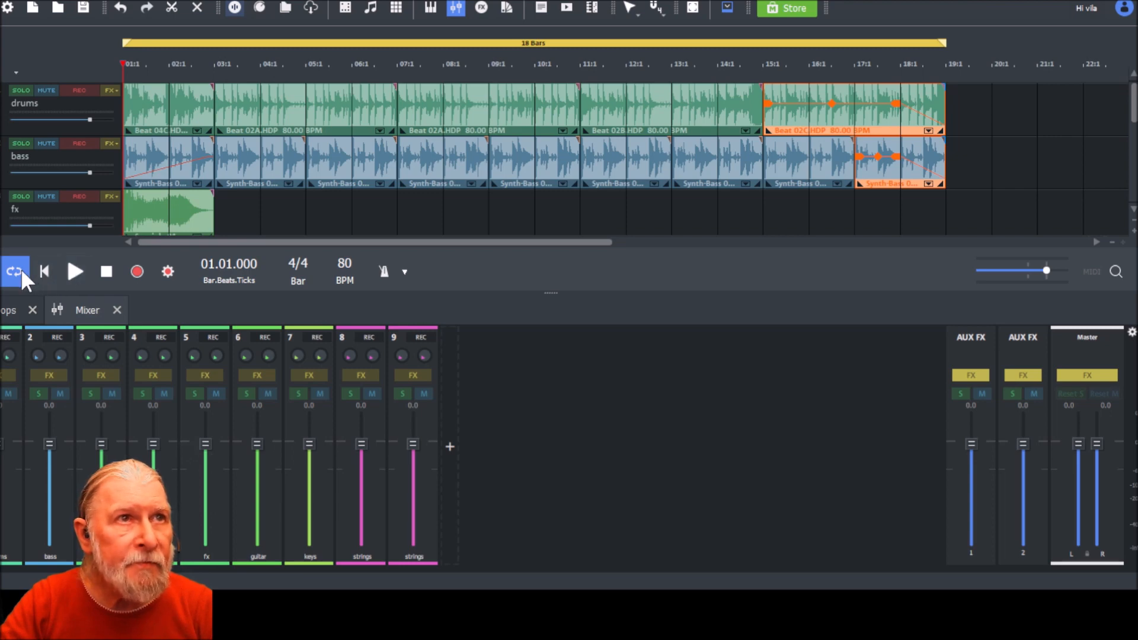
{"action": "left_click", "coordinate": [74, 272]}
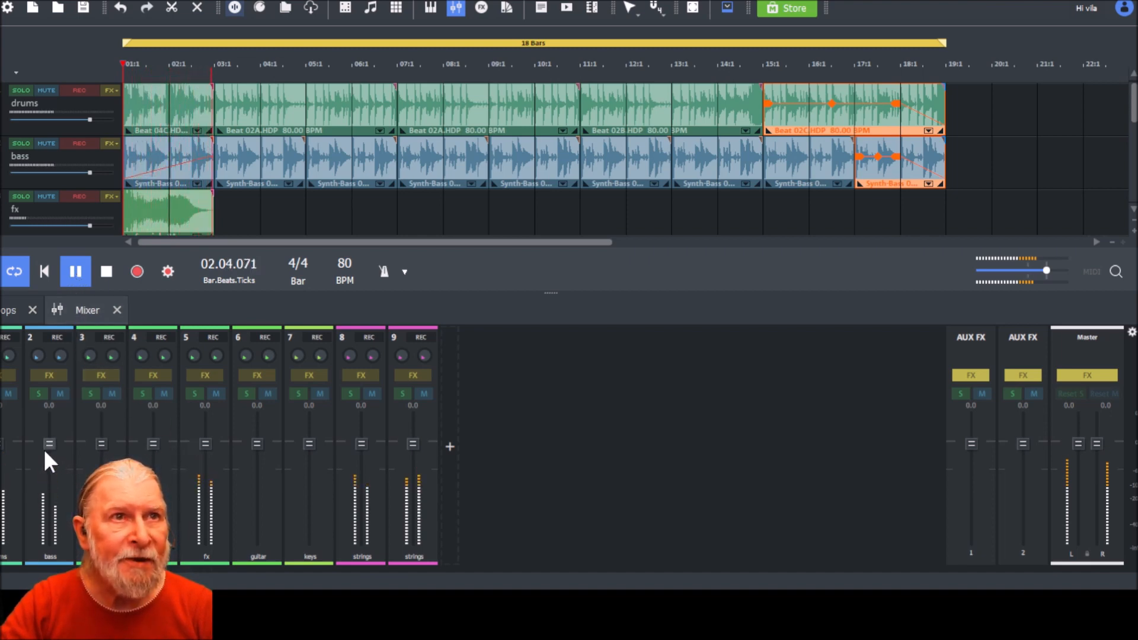
{"action": "left_click_drag", "start_coordinate": [45, 449], "coordinate": [49, 419]}
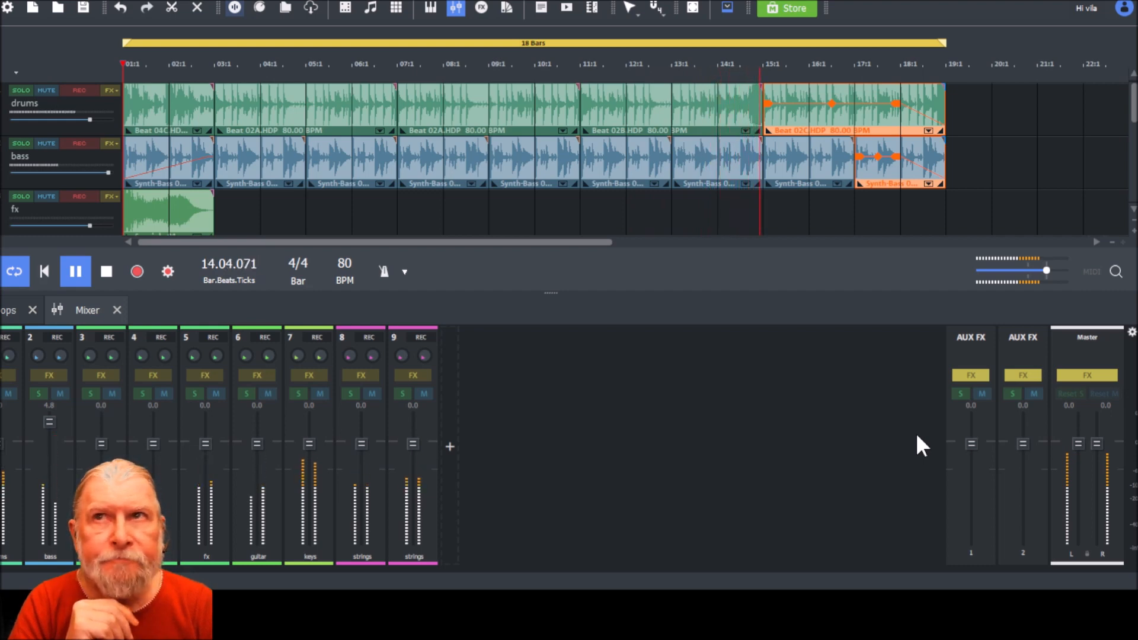
{"action": "left_click", "coordinate": [107, 271]}
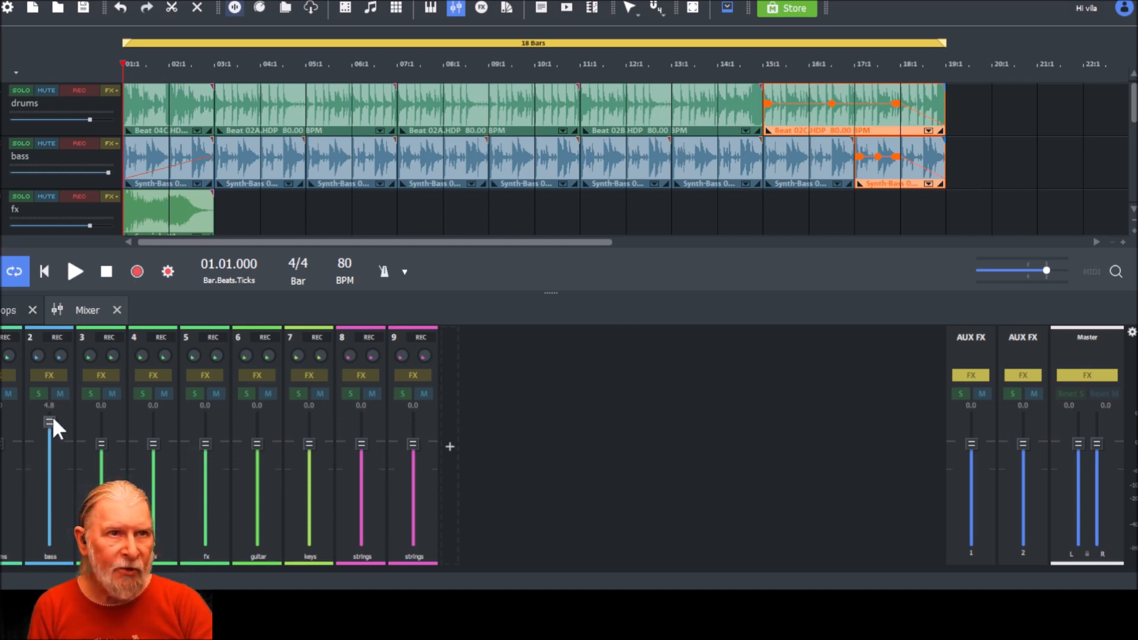
- Select all the clips on the bass track and raise their clip volume together slightly
{"action": "left_click", "coordinate": [969, 174]}
{"action": "left_click_drag", "start_coordinate": [968, 171], "coordinate": [178, 146]}
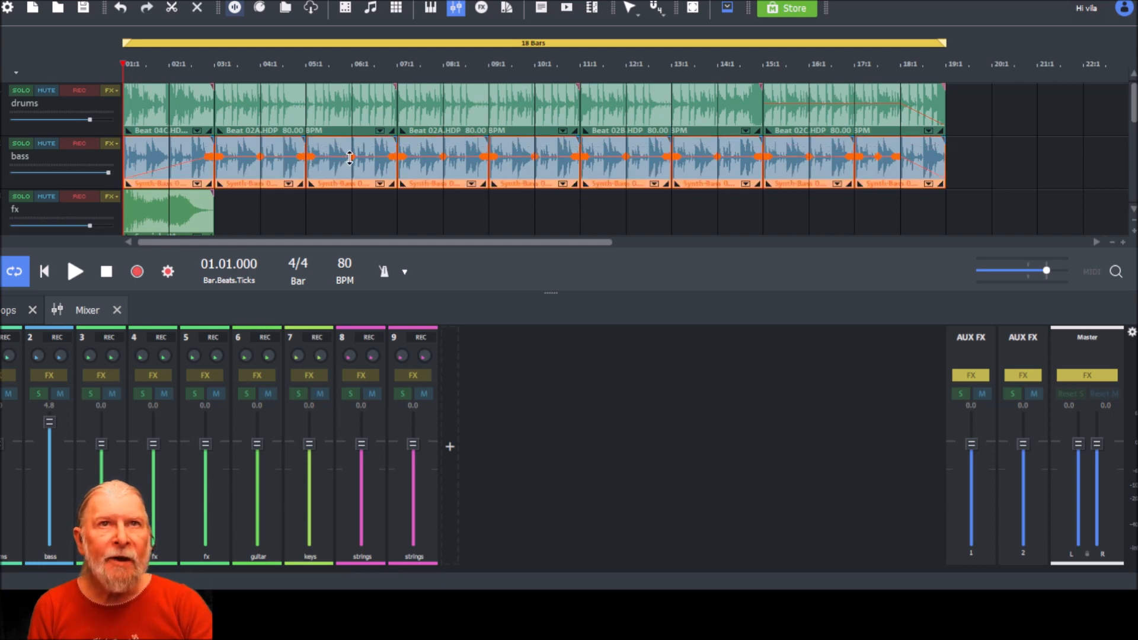
{"action": "left_click_drag", "start_coordinate": [348, 157], "coordinate": [350, 153]}
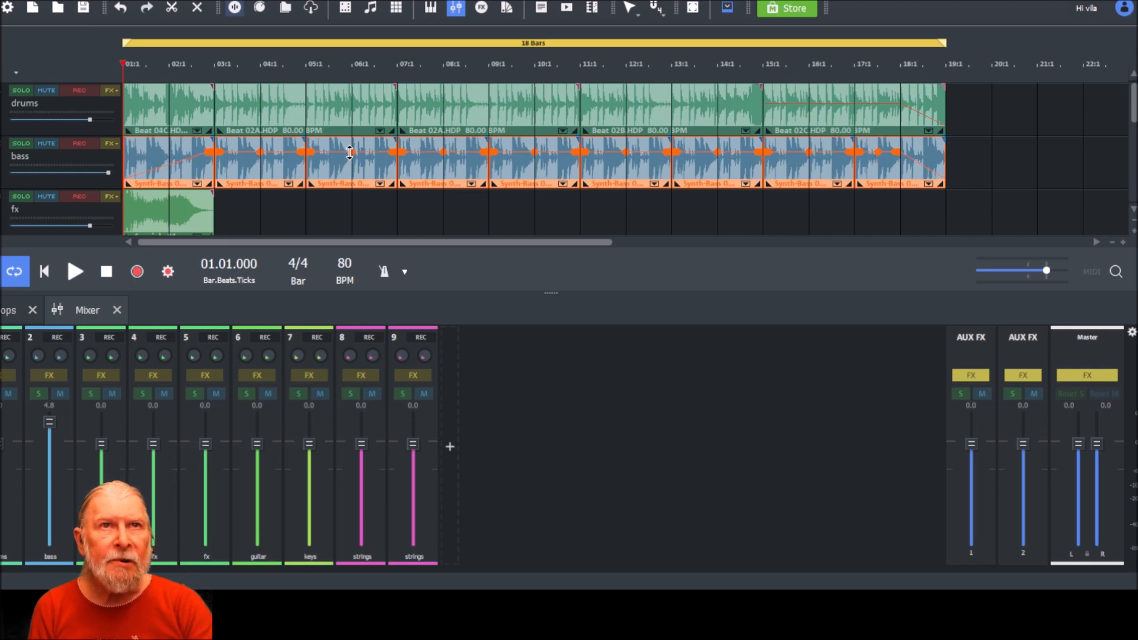
{"action": "left_click_drag", "start_coordinate": [349, 153], "coordinate": [350, 150]}
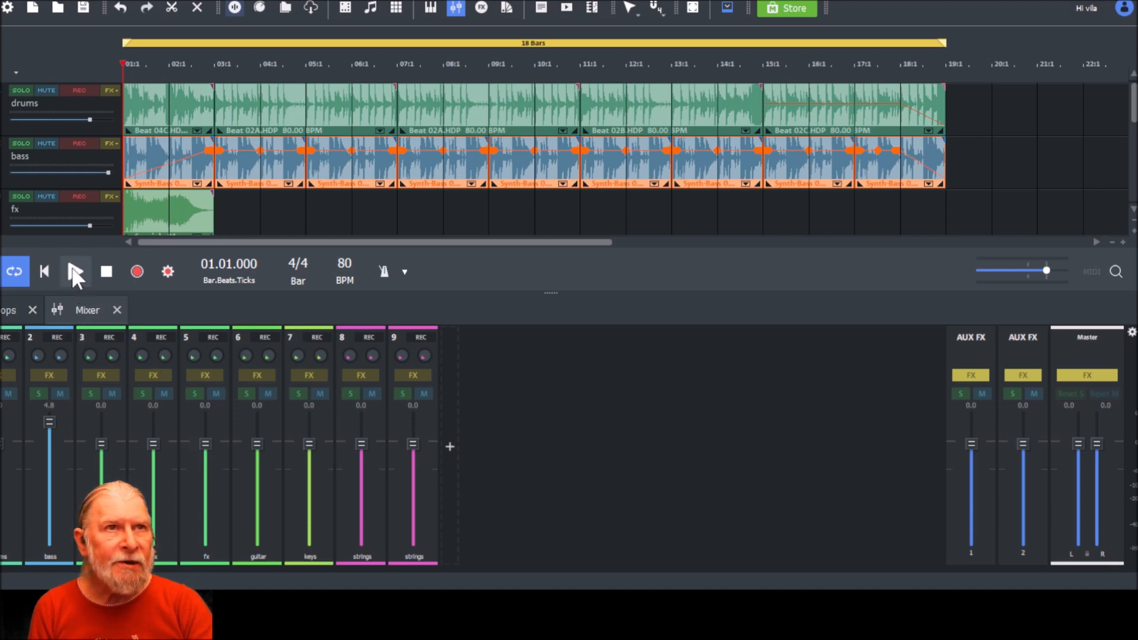
- Play the song again and lower the bass track's mixer volume to 2.3
{"action": "left_click", "coordinate": [75, 270]}
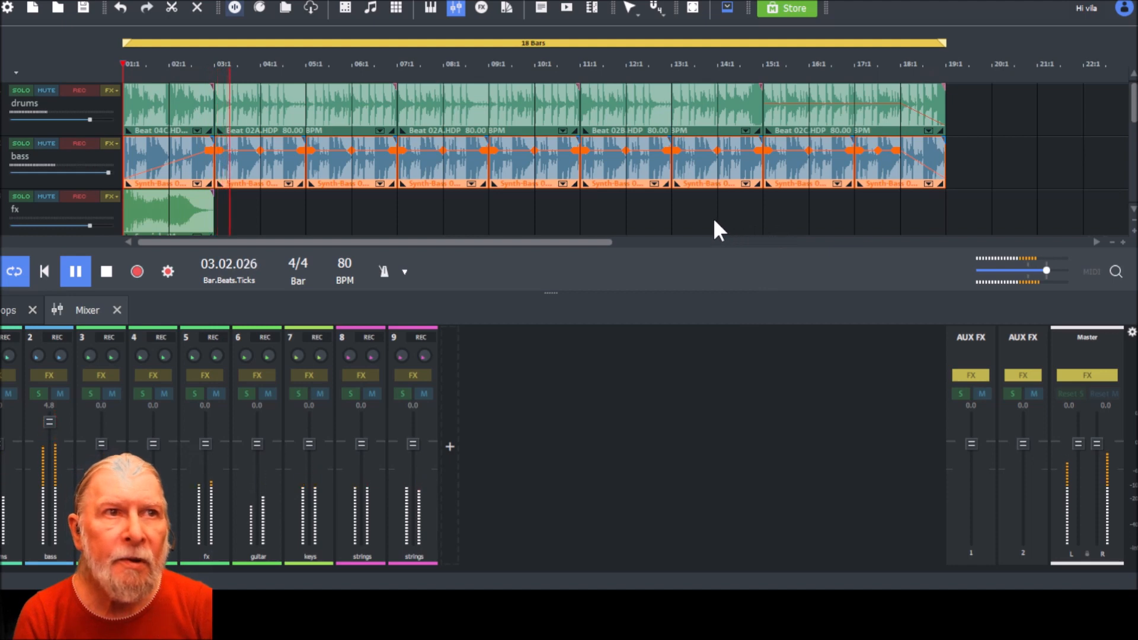
{"action": "left_click_drag", "start_coordinate": [46, 423], "coordinate": [46, 433]}
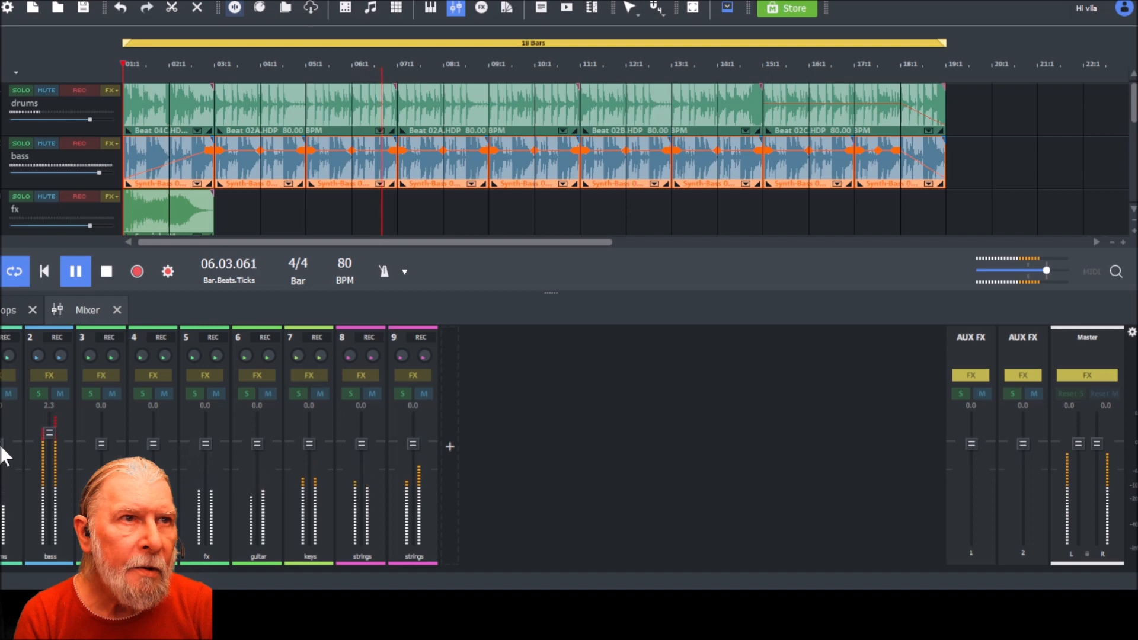
- During playback, raise the mixer volumes of drums, track 5 fx to 1.7, guitar to 3.7, keys to 2.3, and strings to 4.6 and 3.3
{"action": "left_click_drag", "start_coordinate": [0, 445], "coordinate": [1, 431]}
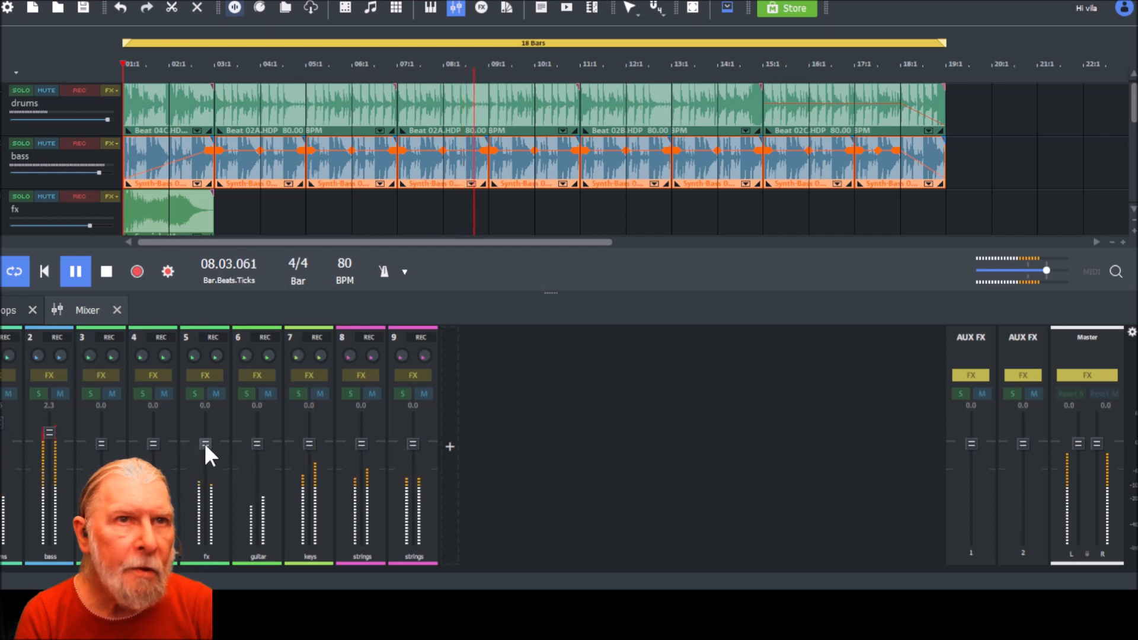
{"action": "left_click_drag", "start_coordinate": [205, 443], "coordinate": [205, 435]}
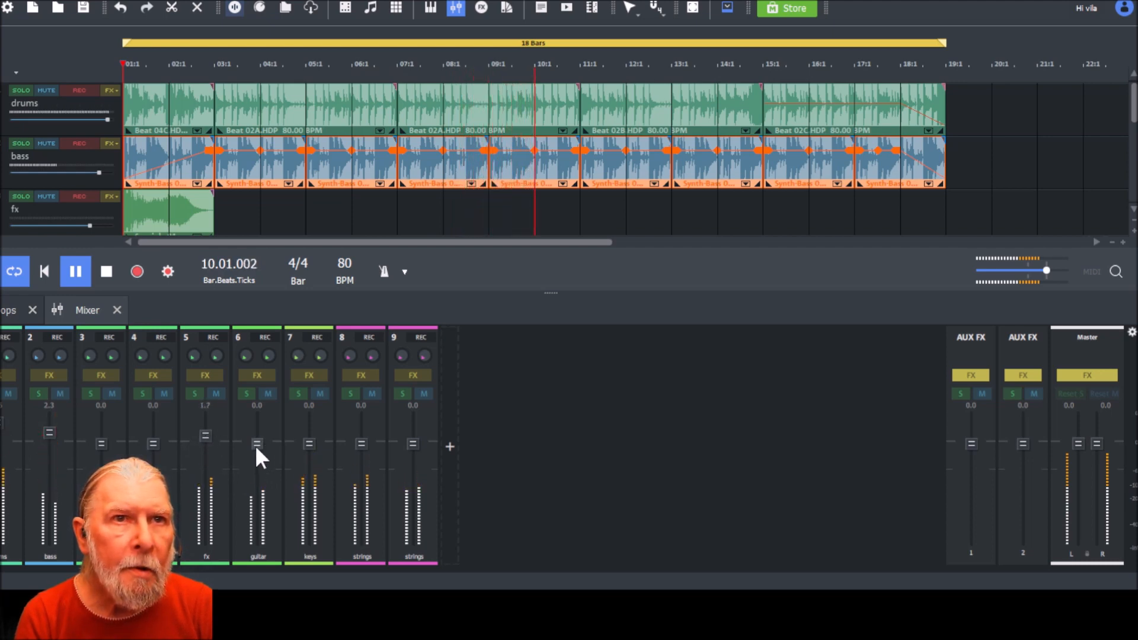
{"action": "left_click_drag", "start_coordinate": [250, 445], "coordinate": [255, 425]}
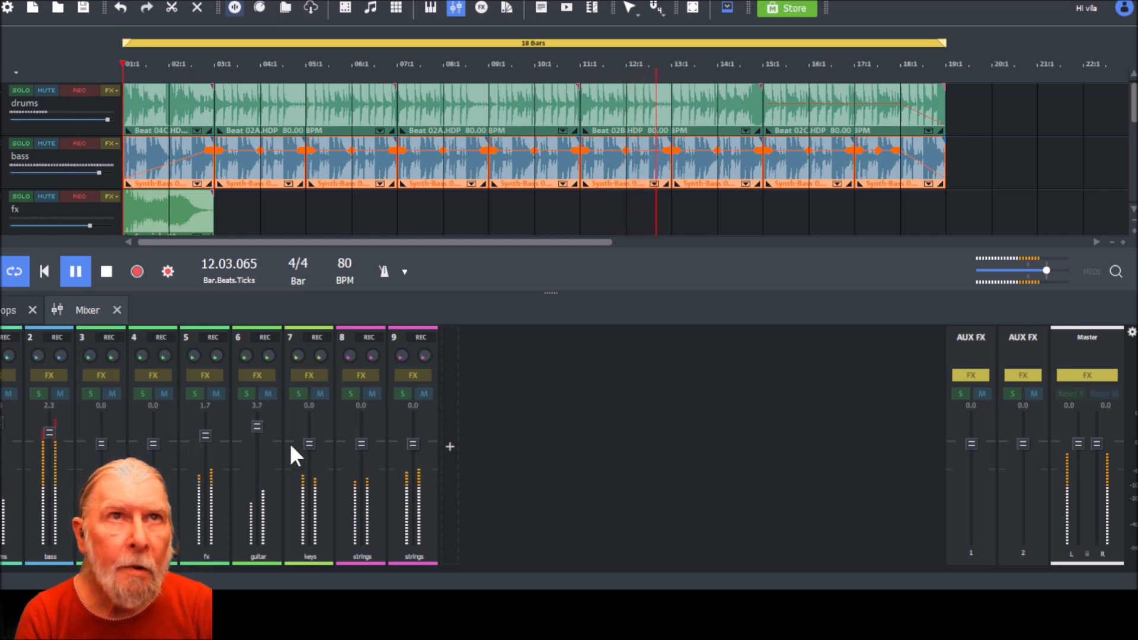
{"action": "left_click_drag", "start_coordinate": [312, 444], "coordinate": [412, 426]}
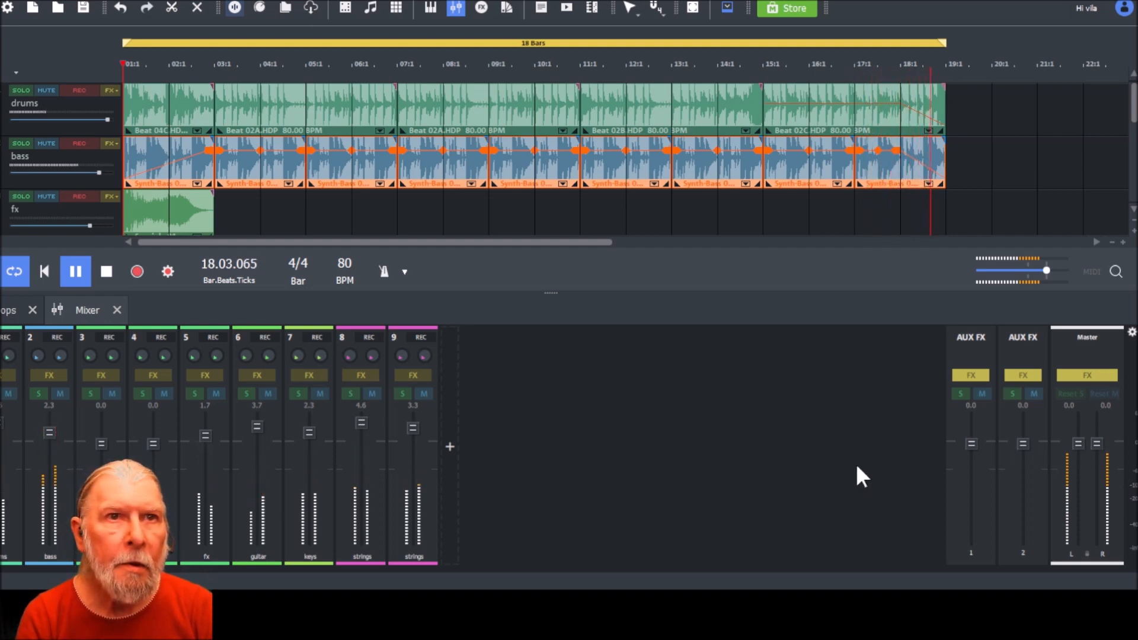
{"action": "left_click", "coordinate": [107, 271]}
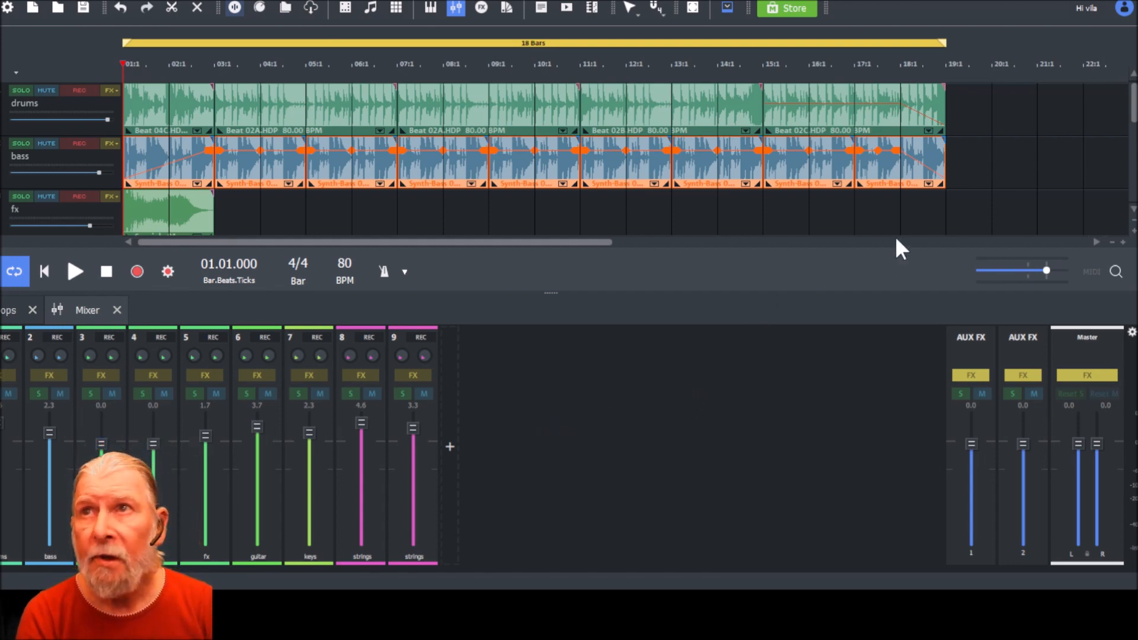
- Select all the FX Pad clips on the track 5 fx track and raise their clip volume together slightly
{"action": "left_click", "coordinate": [902, 215]}
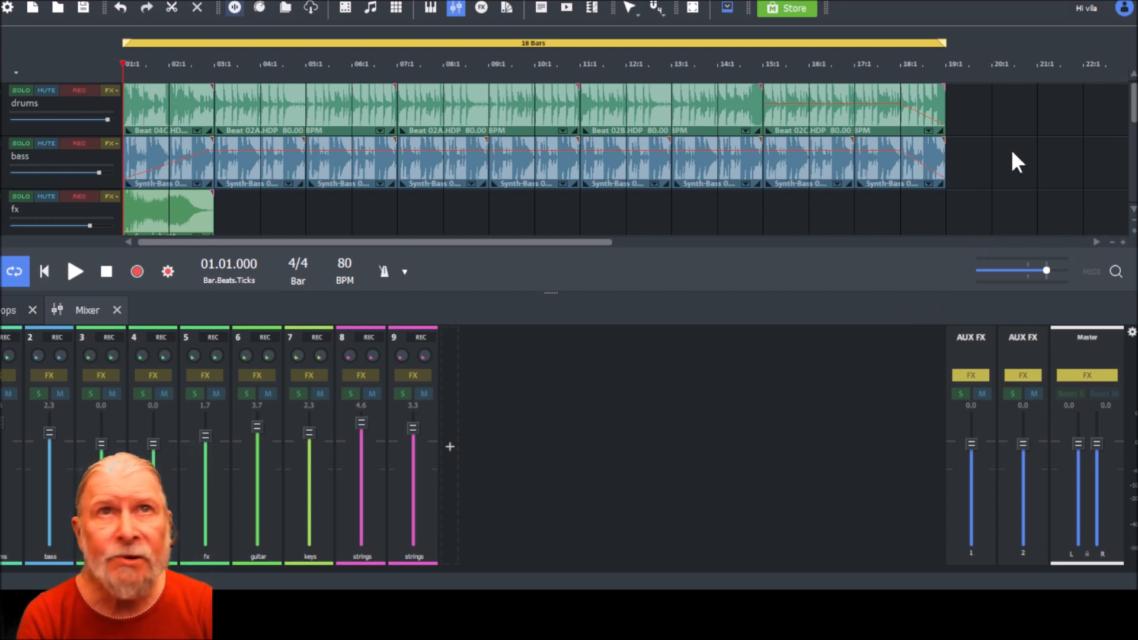
{"action": "left_click", "coordinate": [518, 163]}
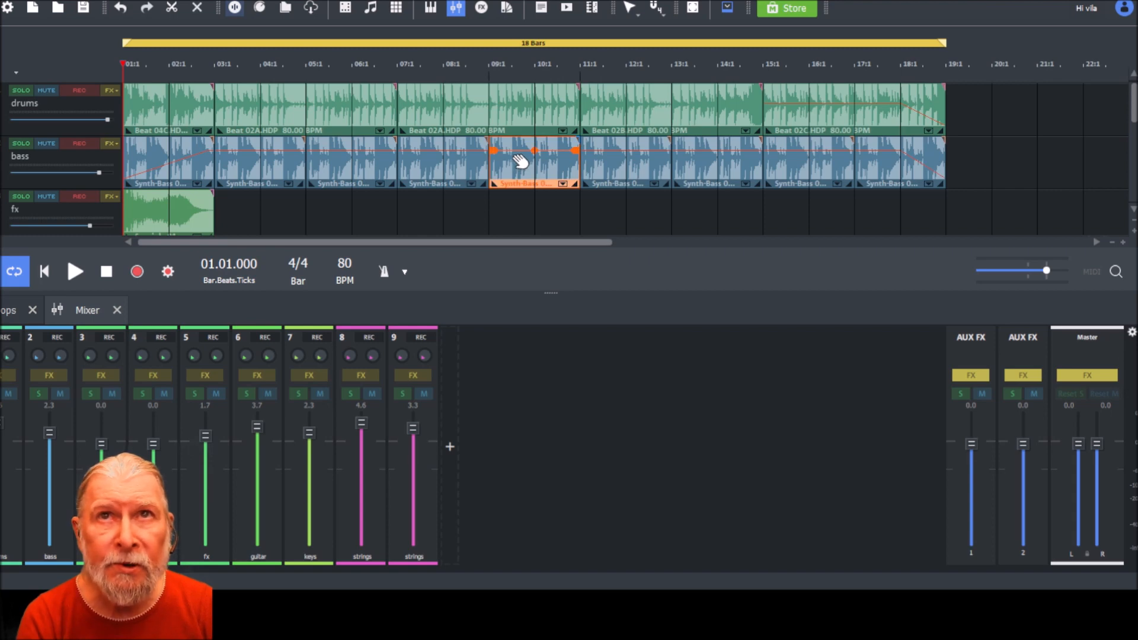
{"action": "left_click", "coordinate": [989, 161]}
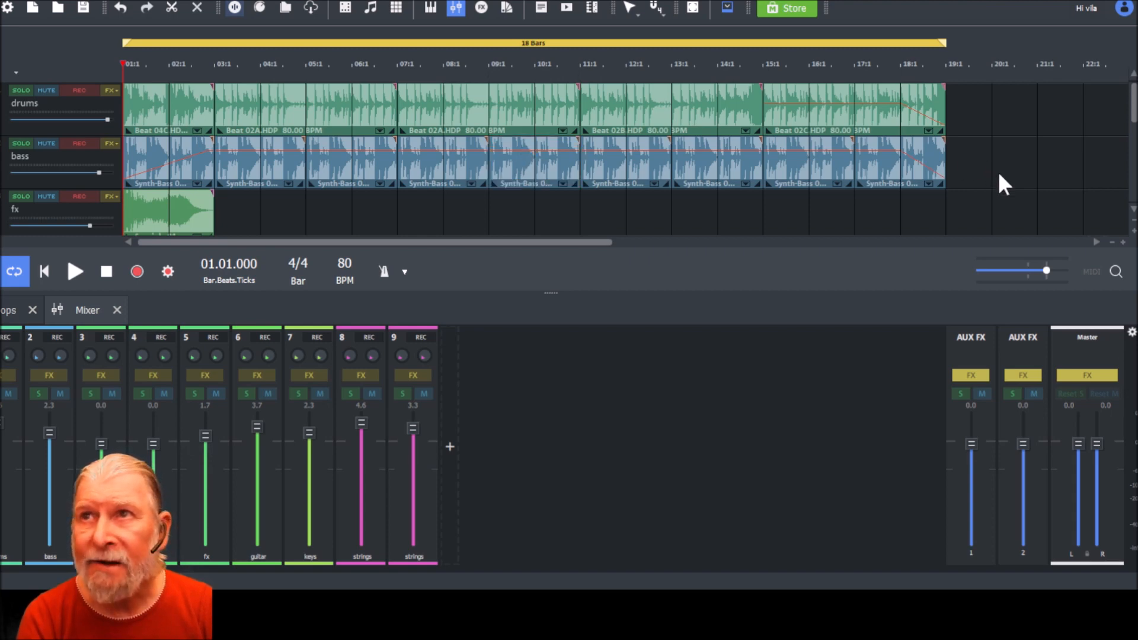
{"action": "scroll", "coordinate": [962, 201], "scroll_direction": "down", "scroll_amount": 2}
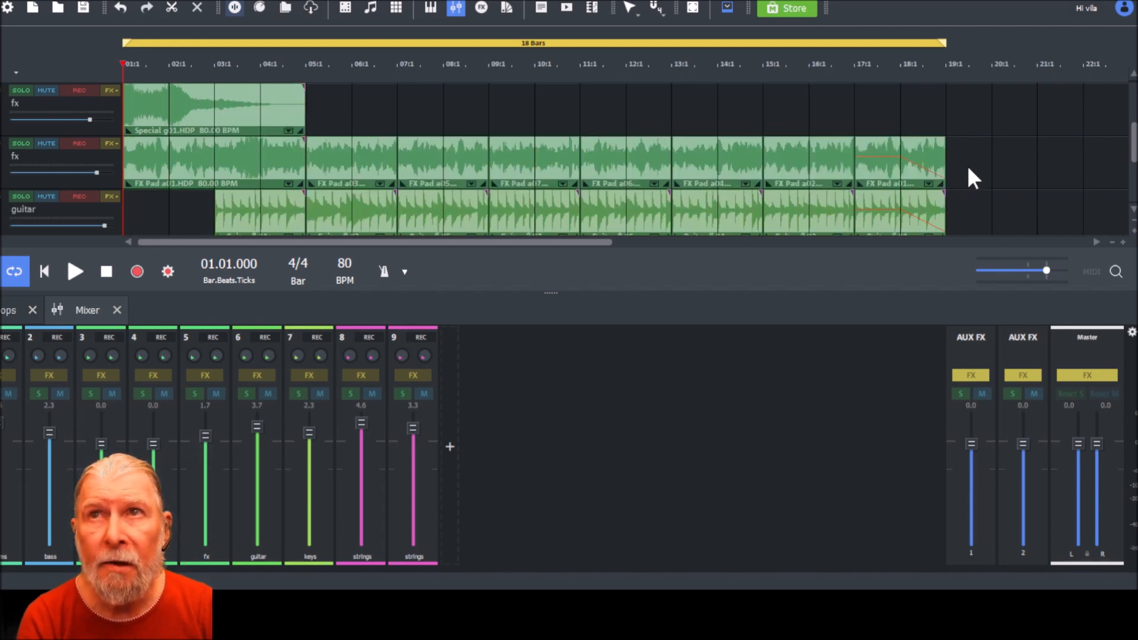
{"action": "left_click_drag", "start_coordinate": [967, 165], "coordinate": [536, 168]}
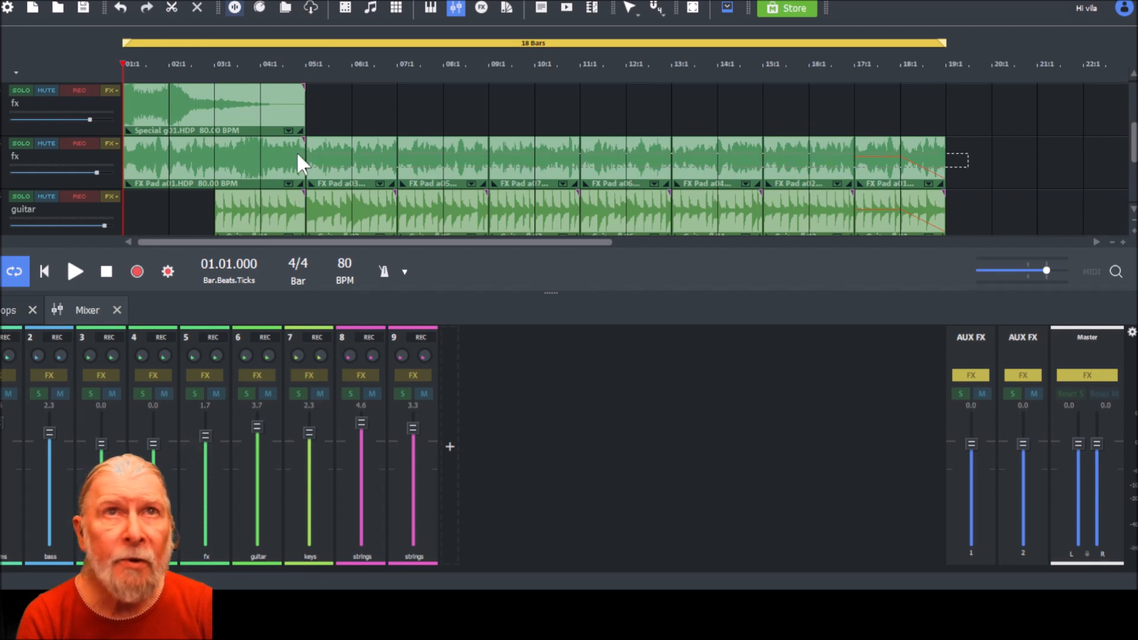
{"action": "left_click_drag", "start_coordinate": [152, 156], "coordinate": [152, 156]}
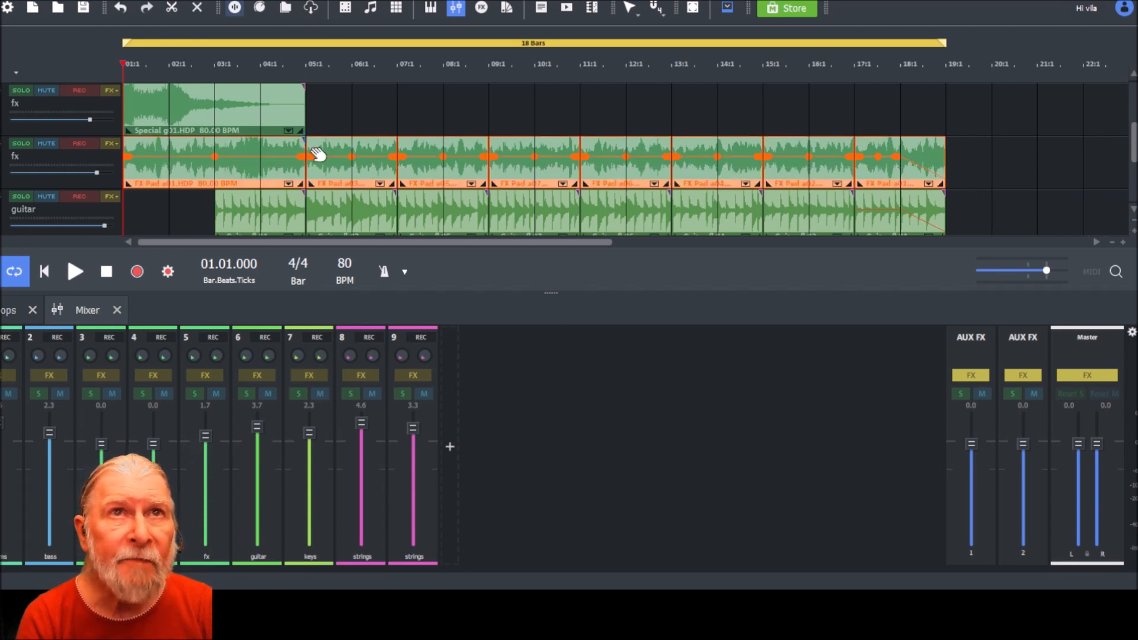
{"action": "left_click_drag", "start_coordinate": [353, 155], "coordinate": [352, 154]}
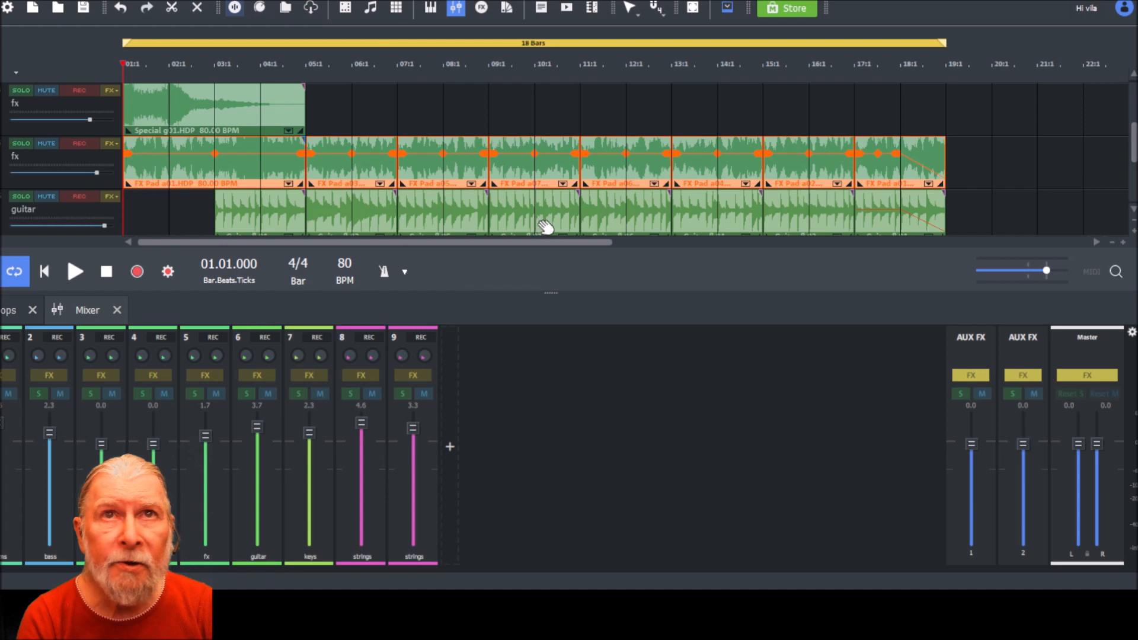
- Raise the clip volume of all the guitar clips together slightly and listen to the song from the start
{"action": "left_click", "coordinate": [966, 224]}
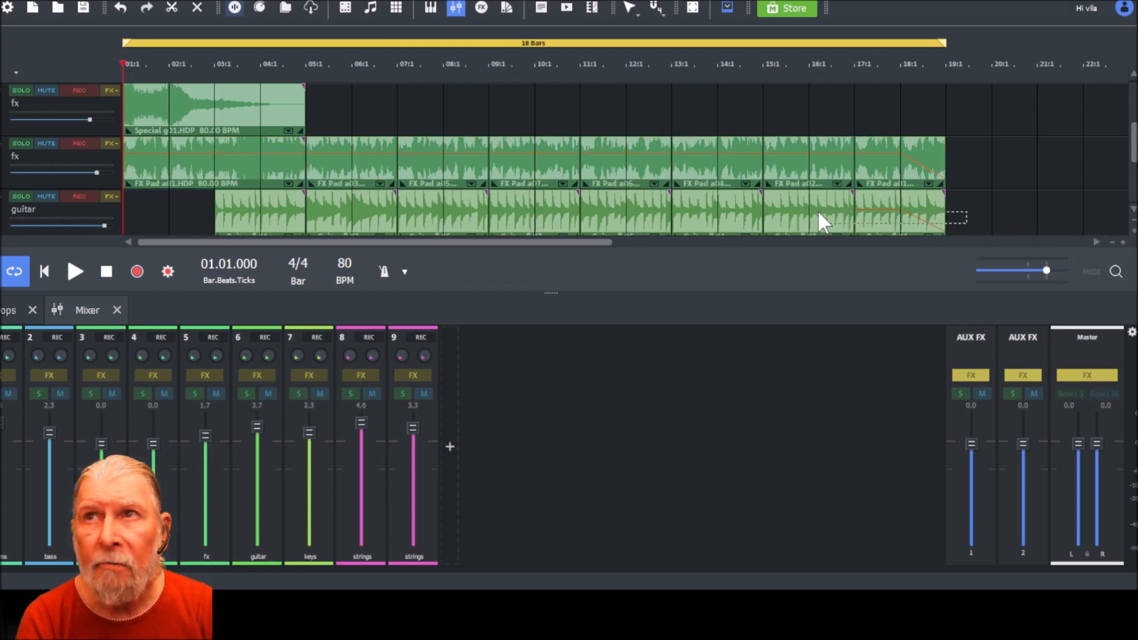
{"action": "left_click", "coordinate": [246, 204]}
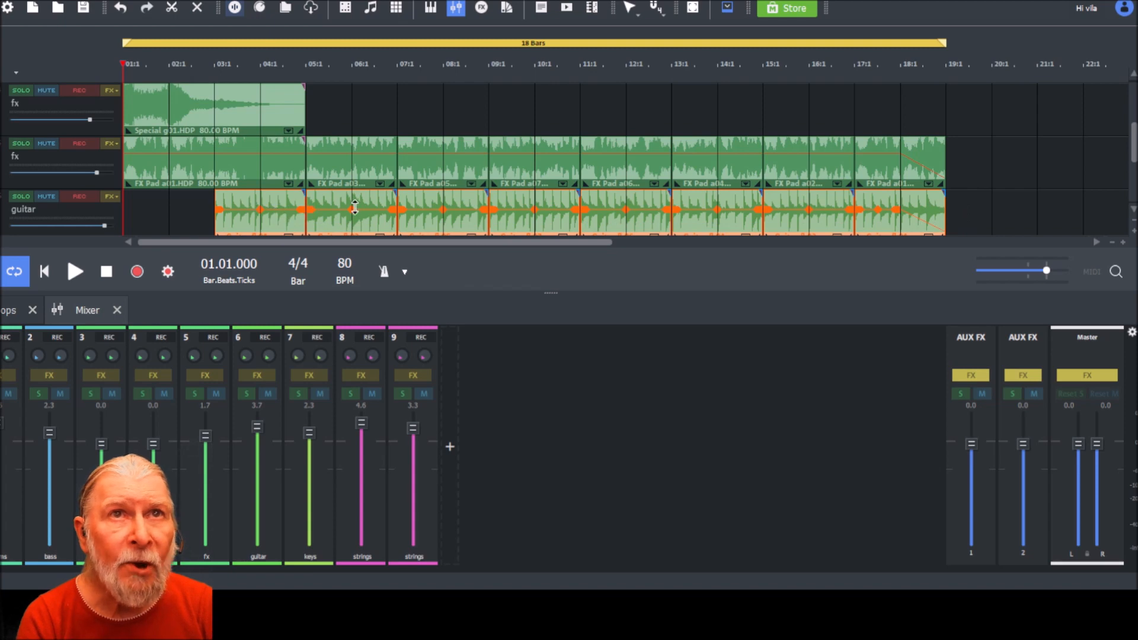
{"action": "left_click_drag", "start_coordinate": [350, 208], "coordinate": [350, 205]}
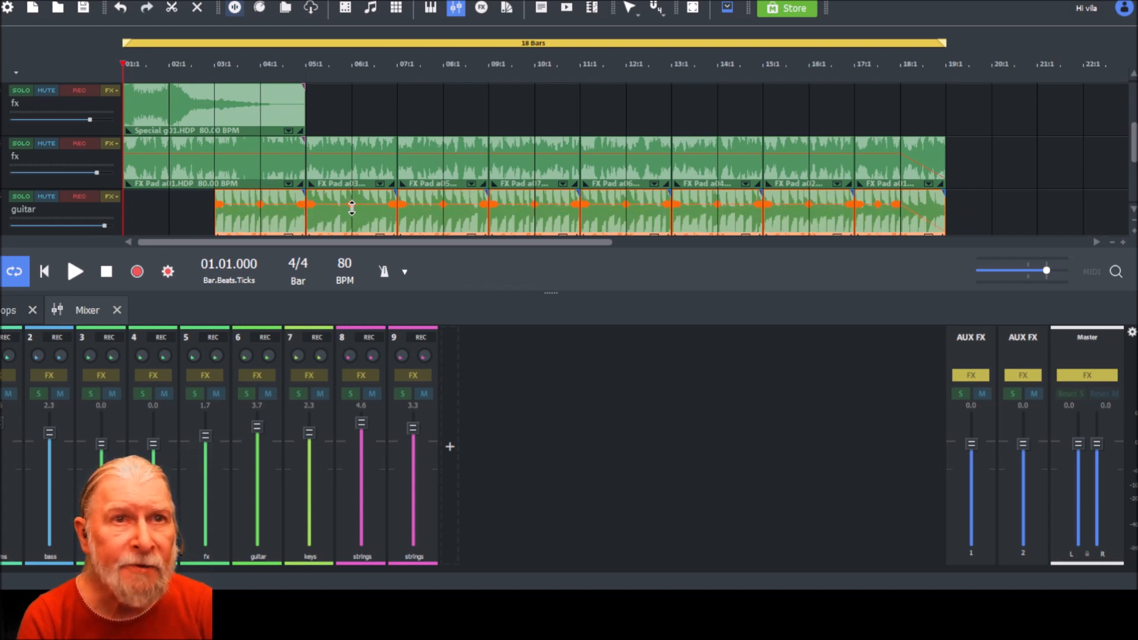
{"action": "left_click", "coordinate": [975, 221]}
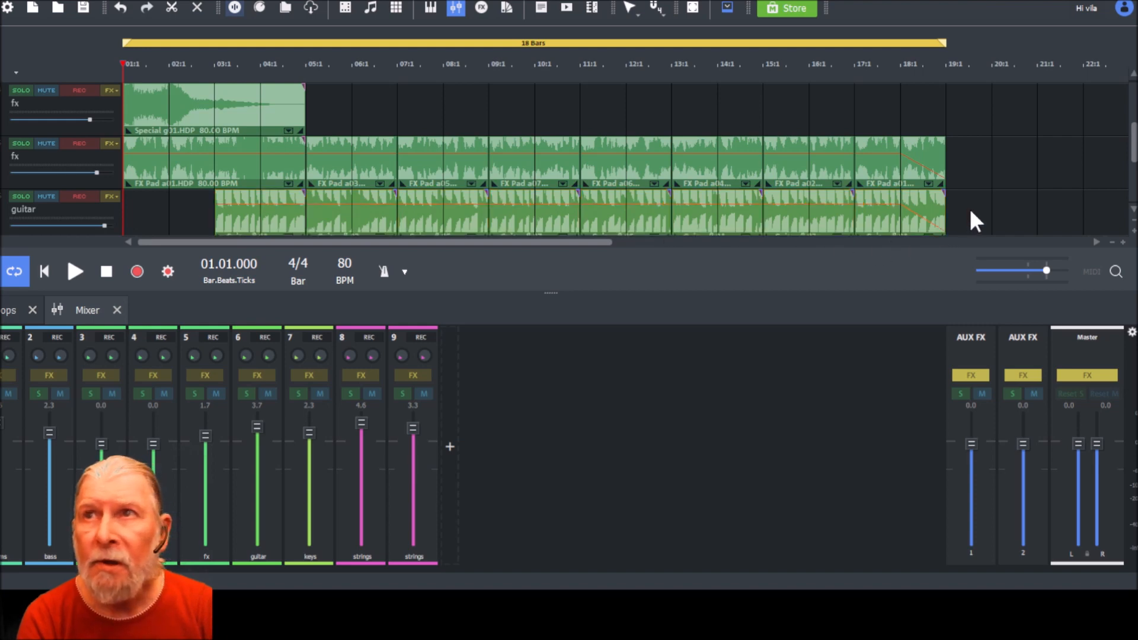
{"action": "left_click", "coordinate": [75, 271]}
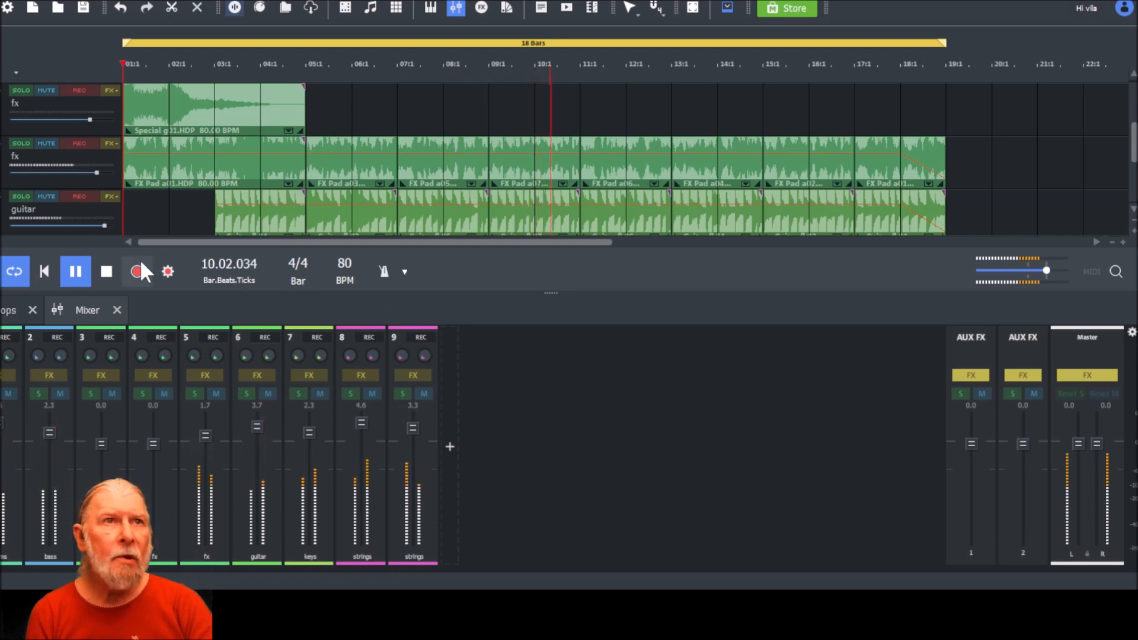
{"action": "left_click", "coordinate": [108, 271]}
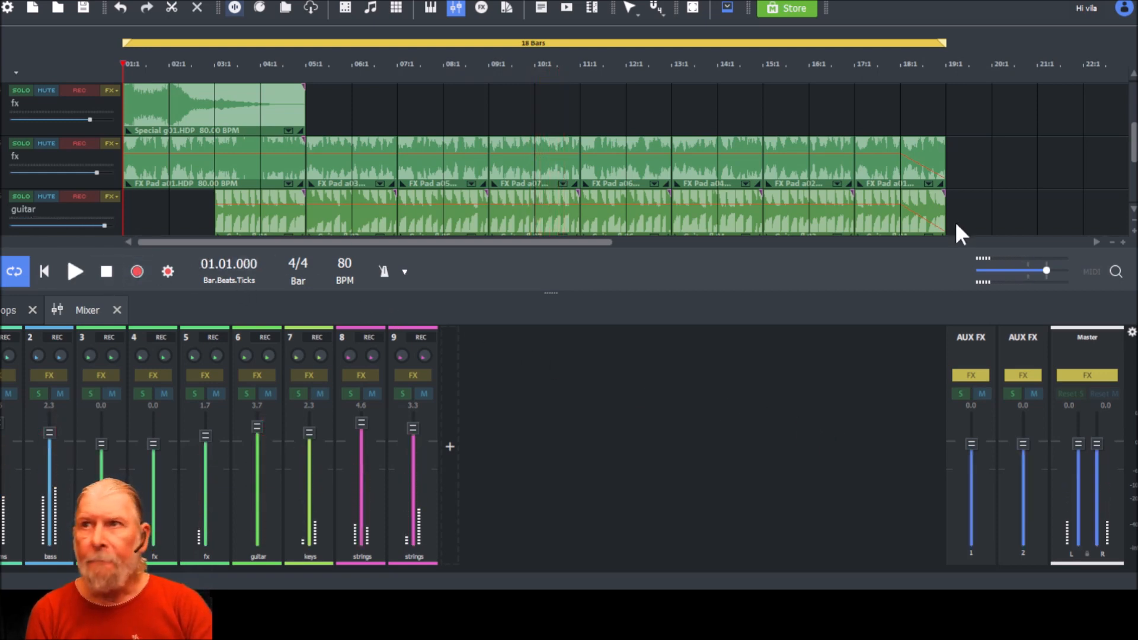
- Select all the clips on both strings tracks and raise their clip volume together slightly
{"action": "scroll", "coordinate": [1134, 154], "scroll_direction": "down", "scroll_amount": 2}
{"action": "scroll", "coordinate": [1134, 154], "scroll_direction": "down", "scroll_amount": 1}
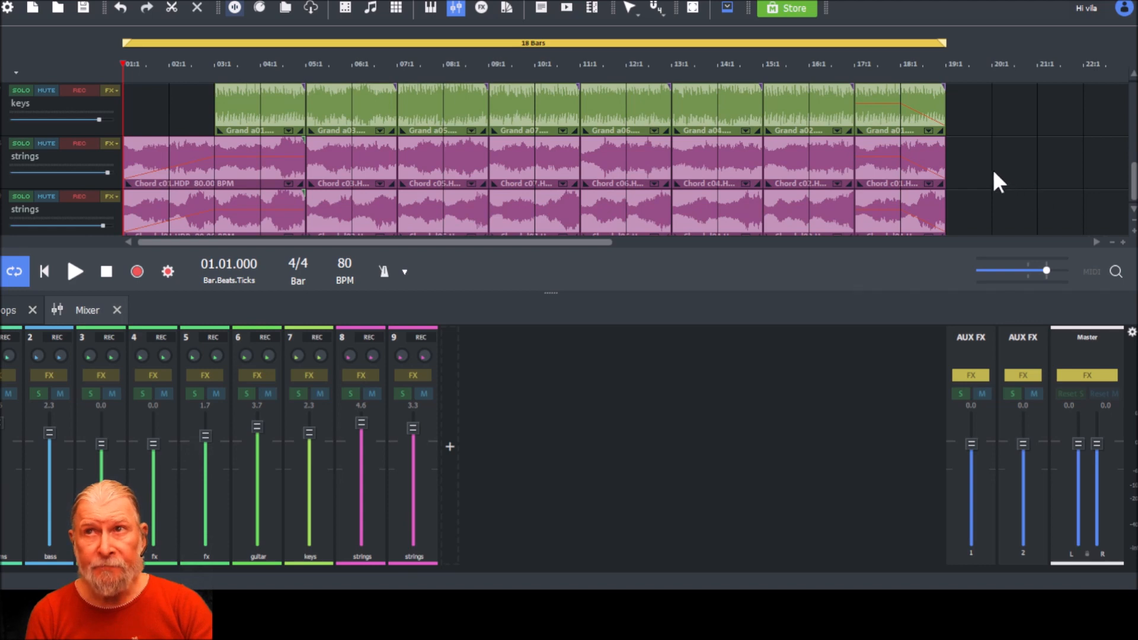
{"action": "left_click_drag", "start_coordinate": [980, 166], "coordinate": [893, 170]}
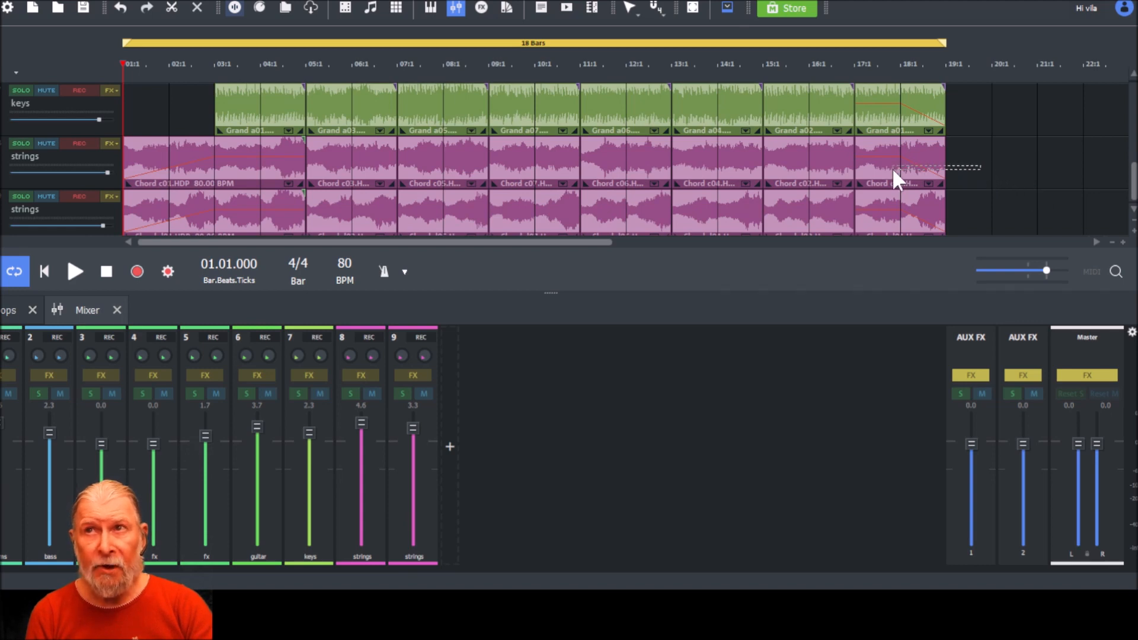
{"action": "left_click_drag", "start_coordinate": [475, 174], "coordinate": [158, 197]}
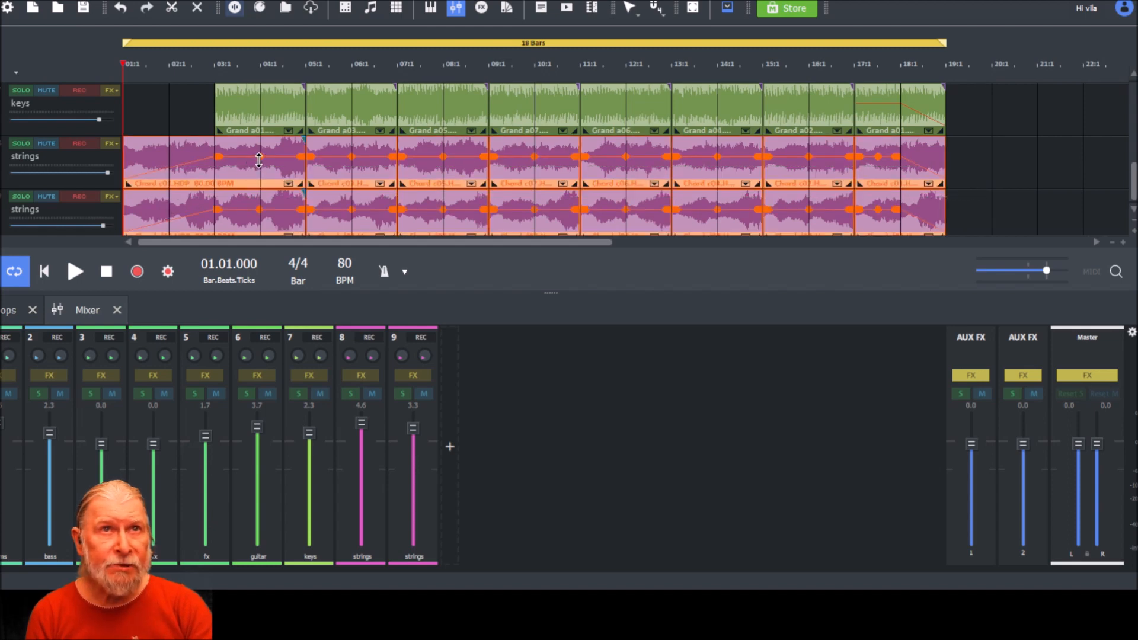
{"action": "left_click_drag", "start_coordinate": [258, 156], "coordinate": [258, 154]}
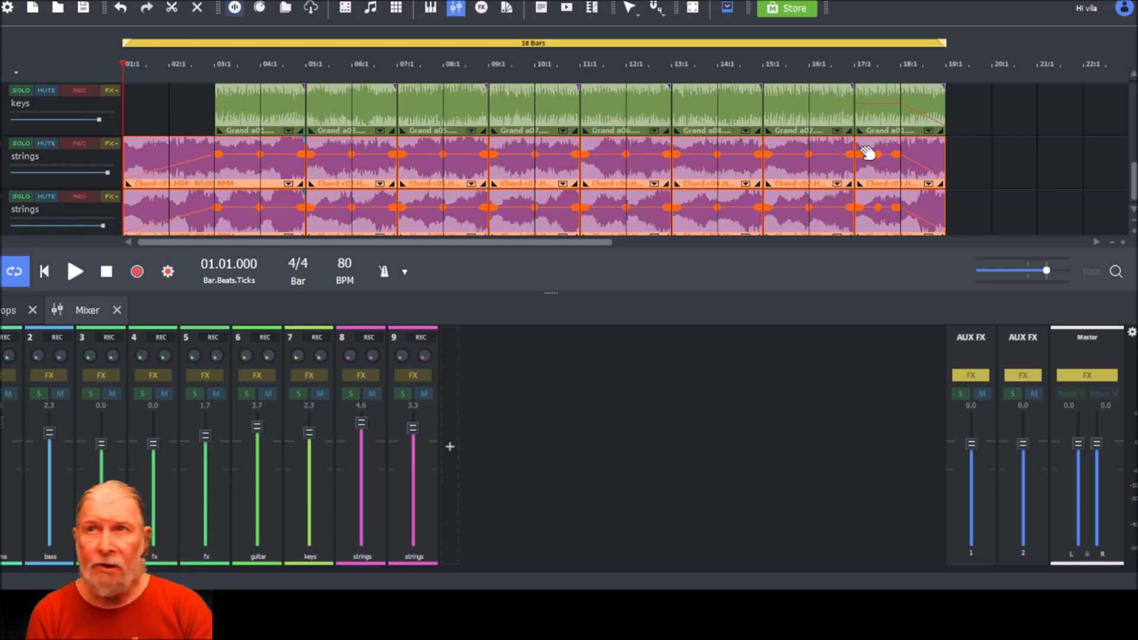
{"action": "left_click", "coordinate": [977, 176]}
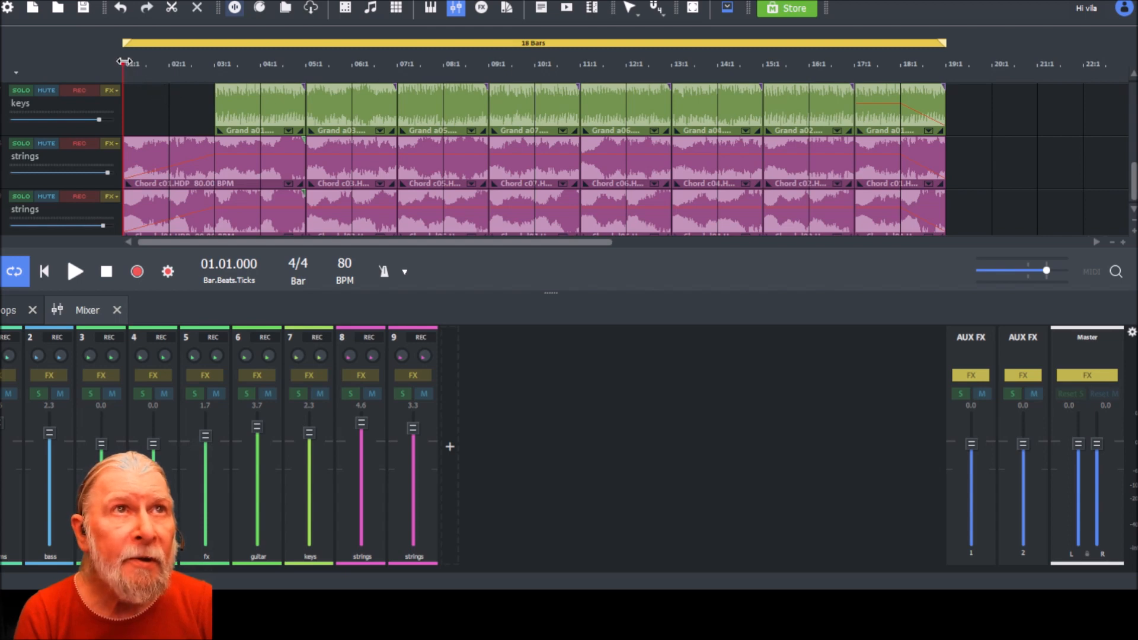
- Play the song from bar 7 and set the mixer volumes of the track 9 strings to 4.3 and the guitar to 2.8
{"action": "left_click_drag", "start_coordinate": [126, 62], "coordinate": [395, 61]}
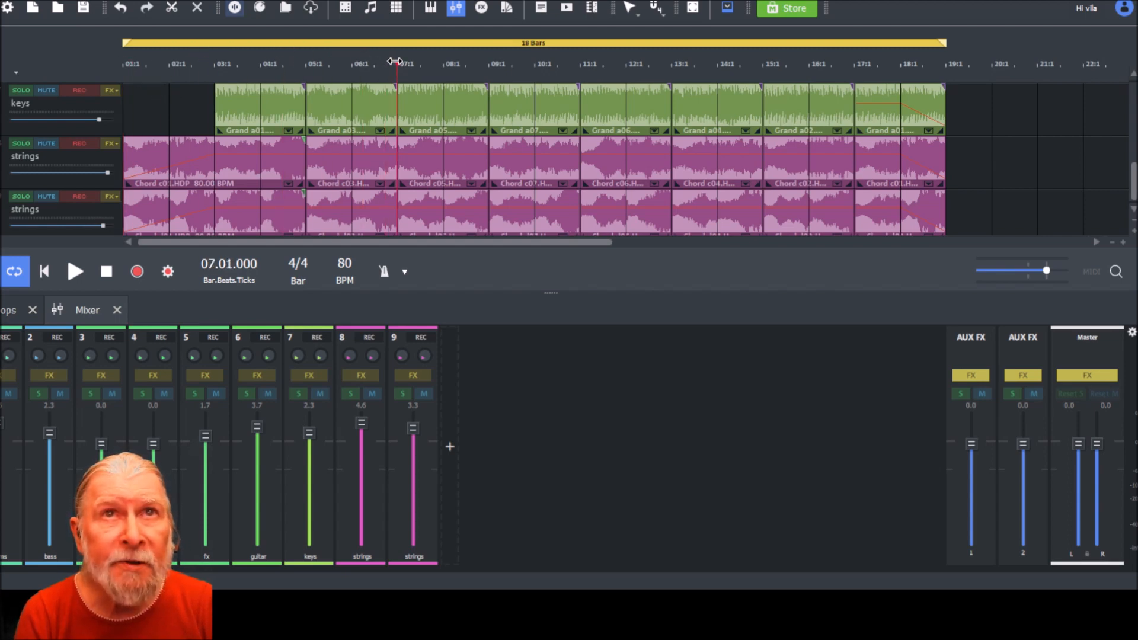
{"action": "left_click", "coordinate": [74, 271]}
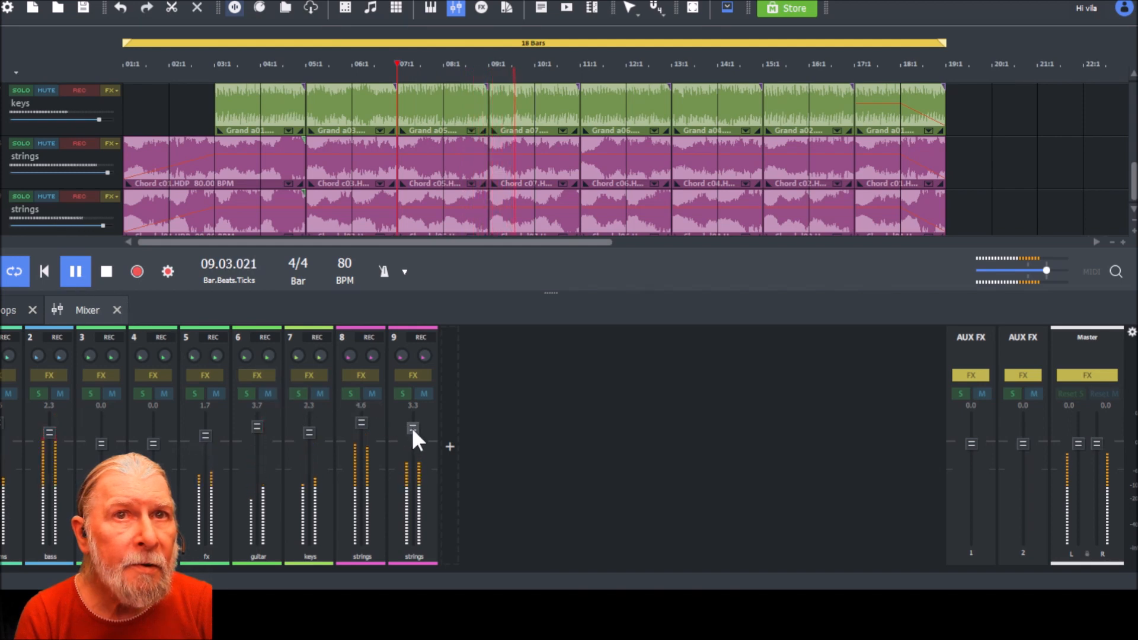
{"action": "left_click_drag", "start_coordinate": [413, 429], "coordinate": [413, 422]}
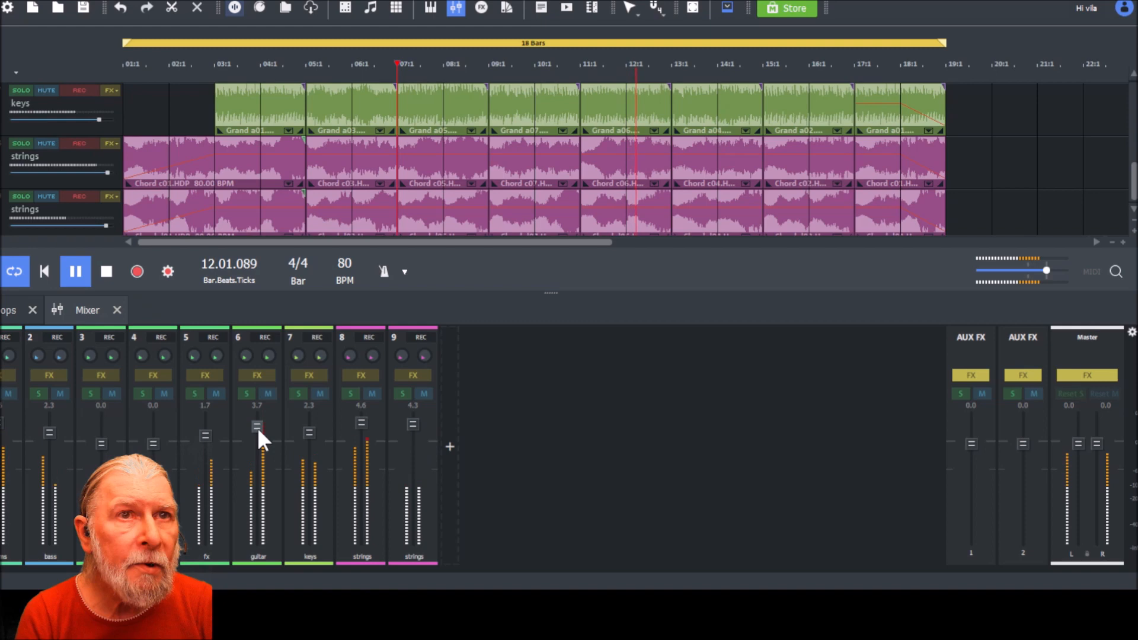
{"action": "left_click_drag", "start_coordinate": [257, 428], "coordinate": [257, 429]}
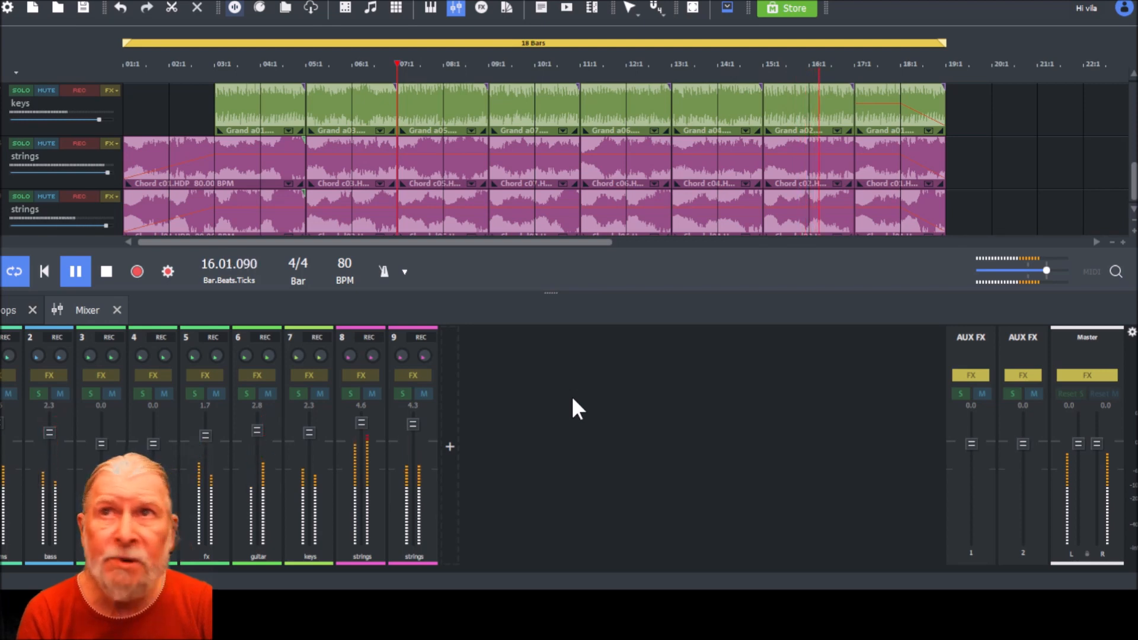
{"action": "left_click", "coordinate": [106, 271]}
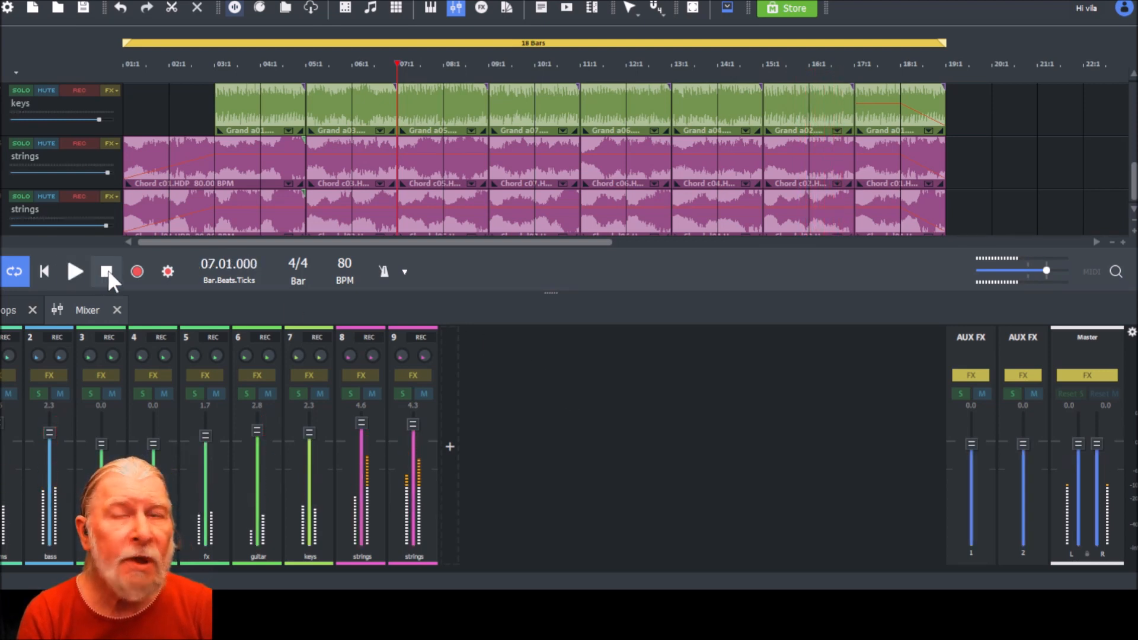